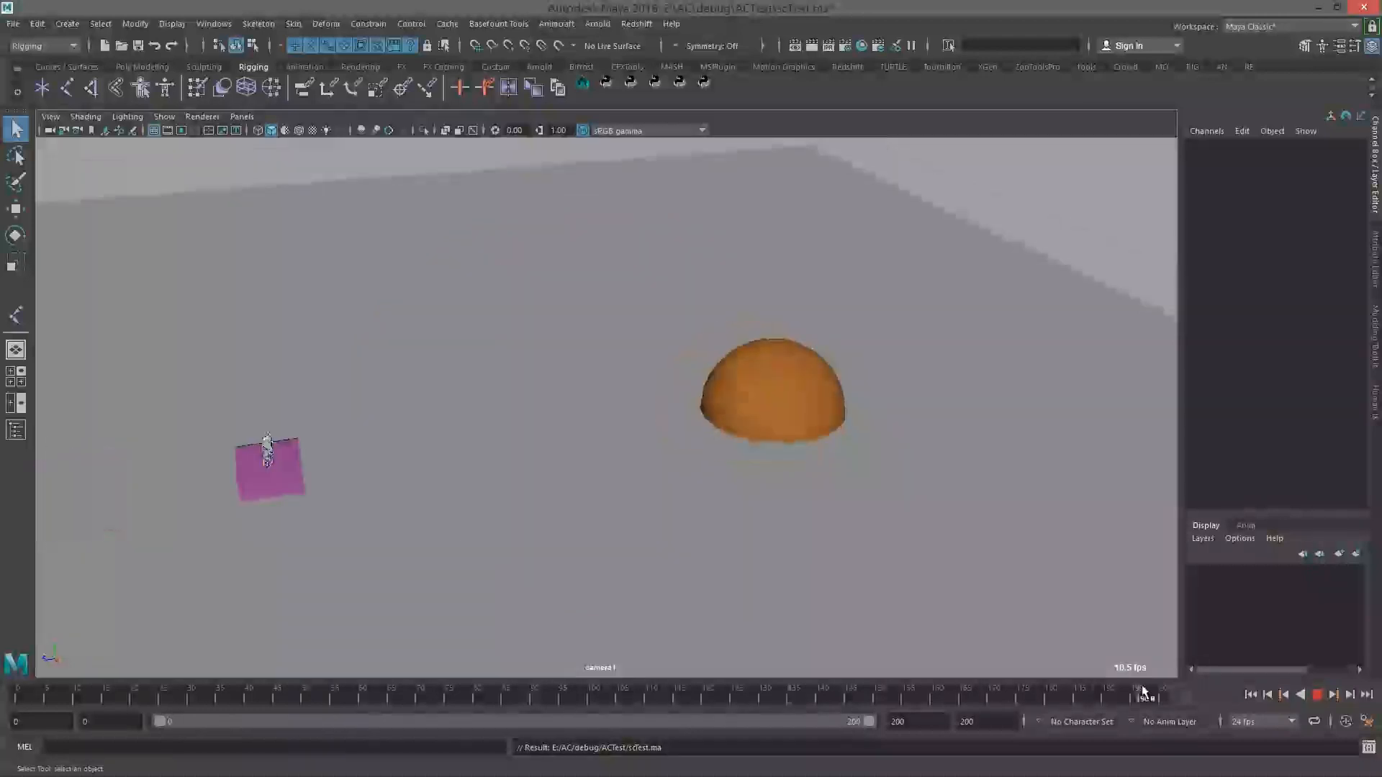
# - Stop the animation playback in Maya and select the camera the viewport is looking through
pyautogui.press('Escape')
pyautogui.click(365, 343)
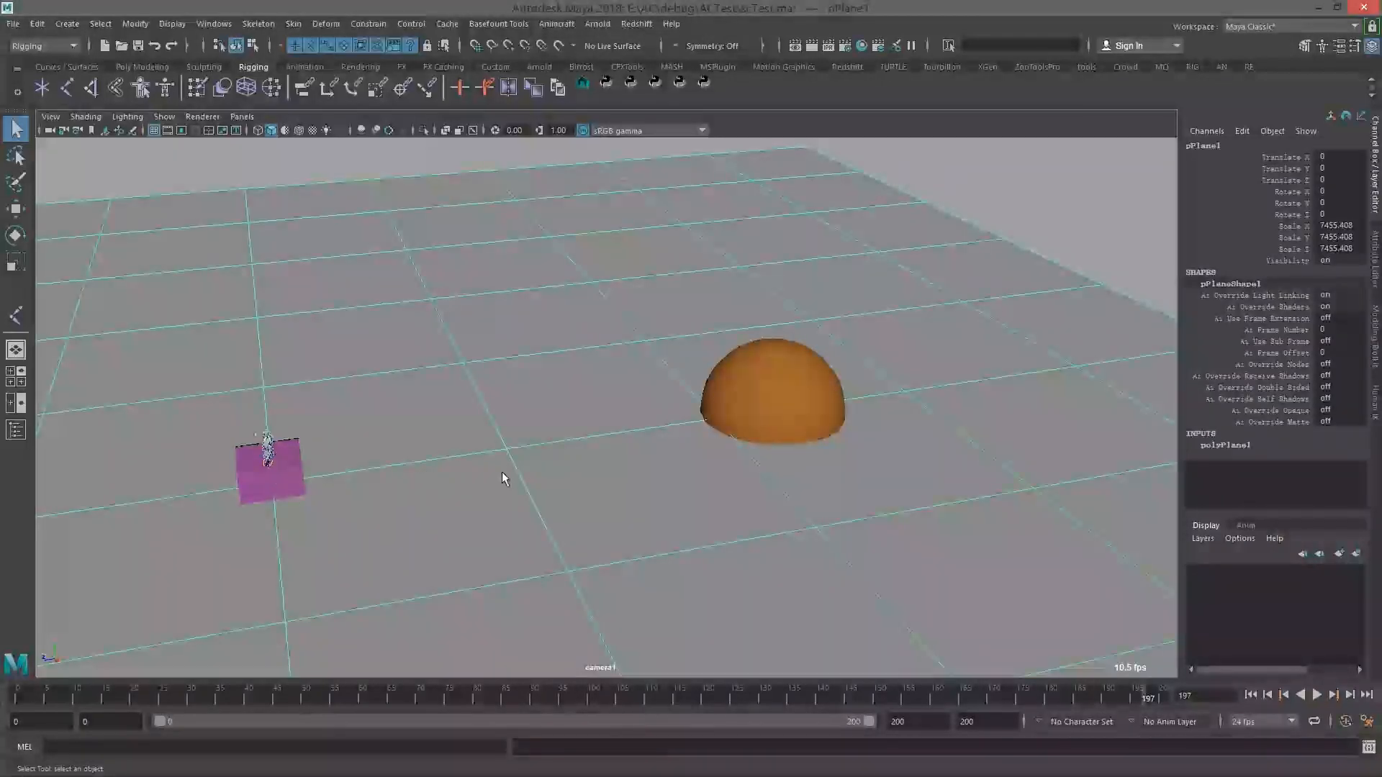
pyautogui.click(48, 133)
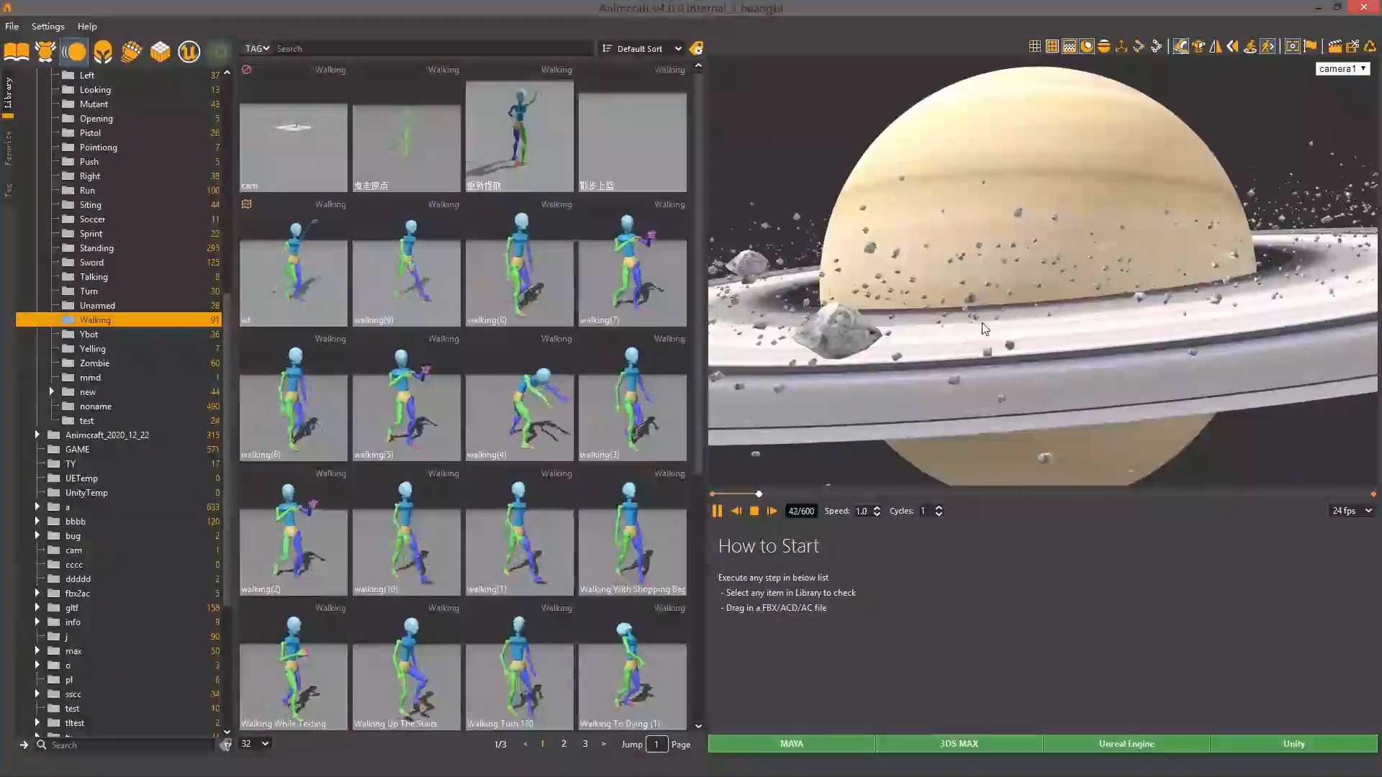
# - Switch to Animcraft's scenes library and load sc.fbx from the ACTest folder into the preview
pyautogui.click(1320, 8)
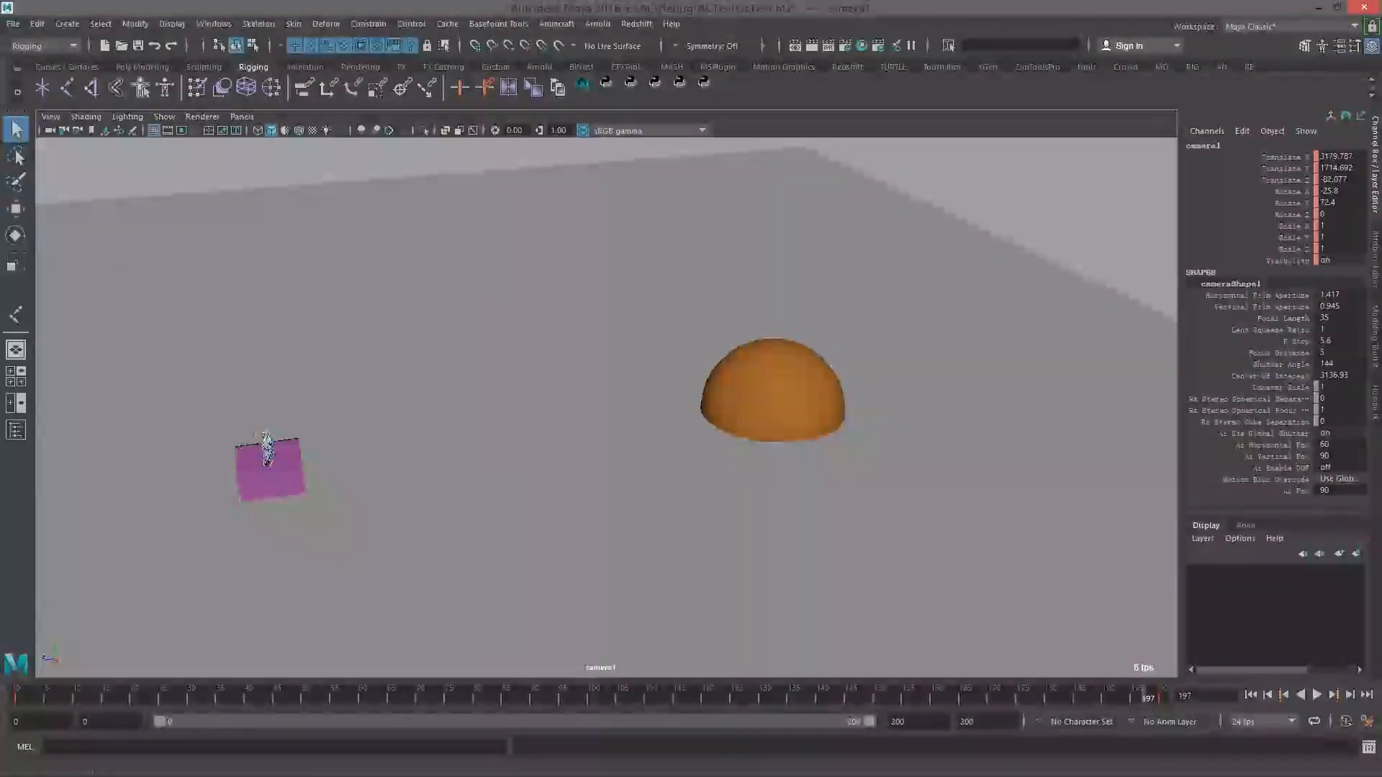
pyautogui.hotkey('alt', 'Tab')
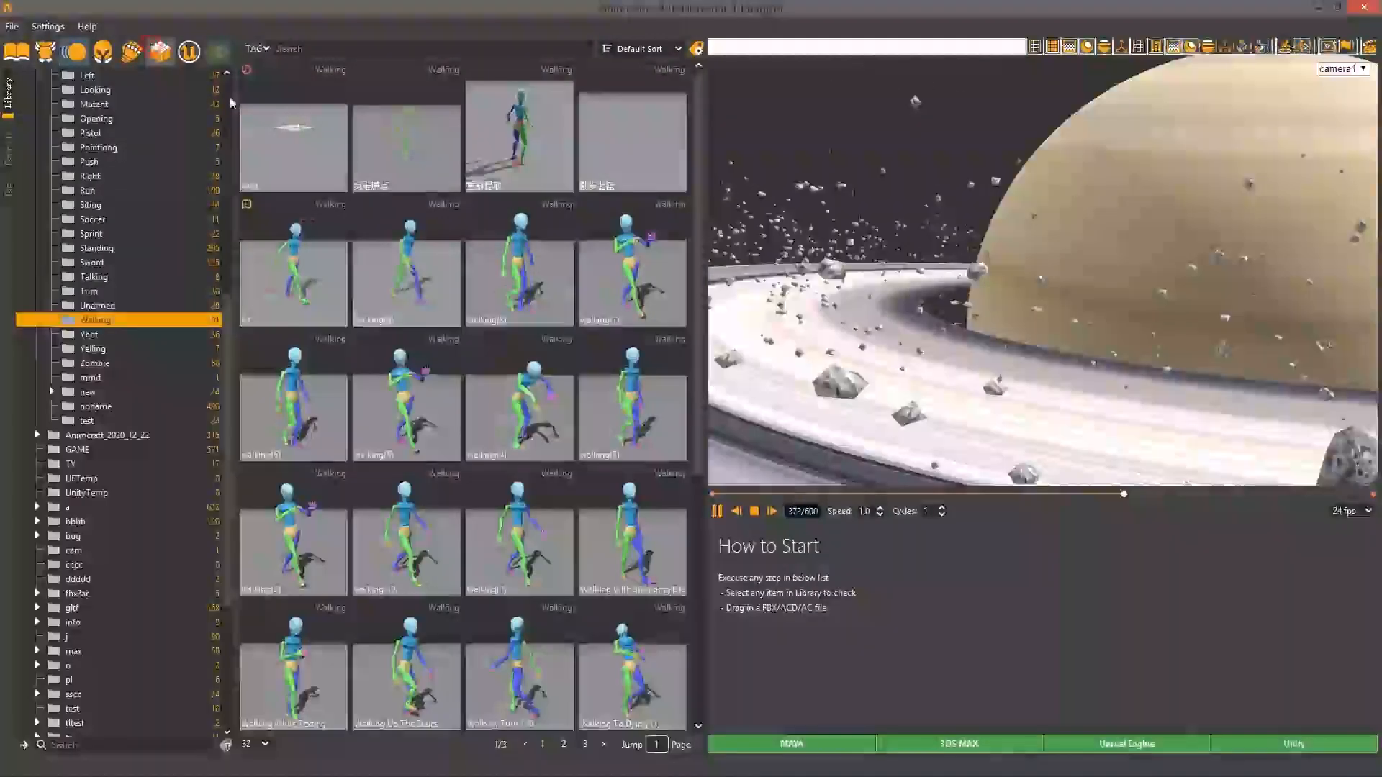
pyautogui.hotkey('alt', 'Tab')
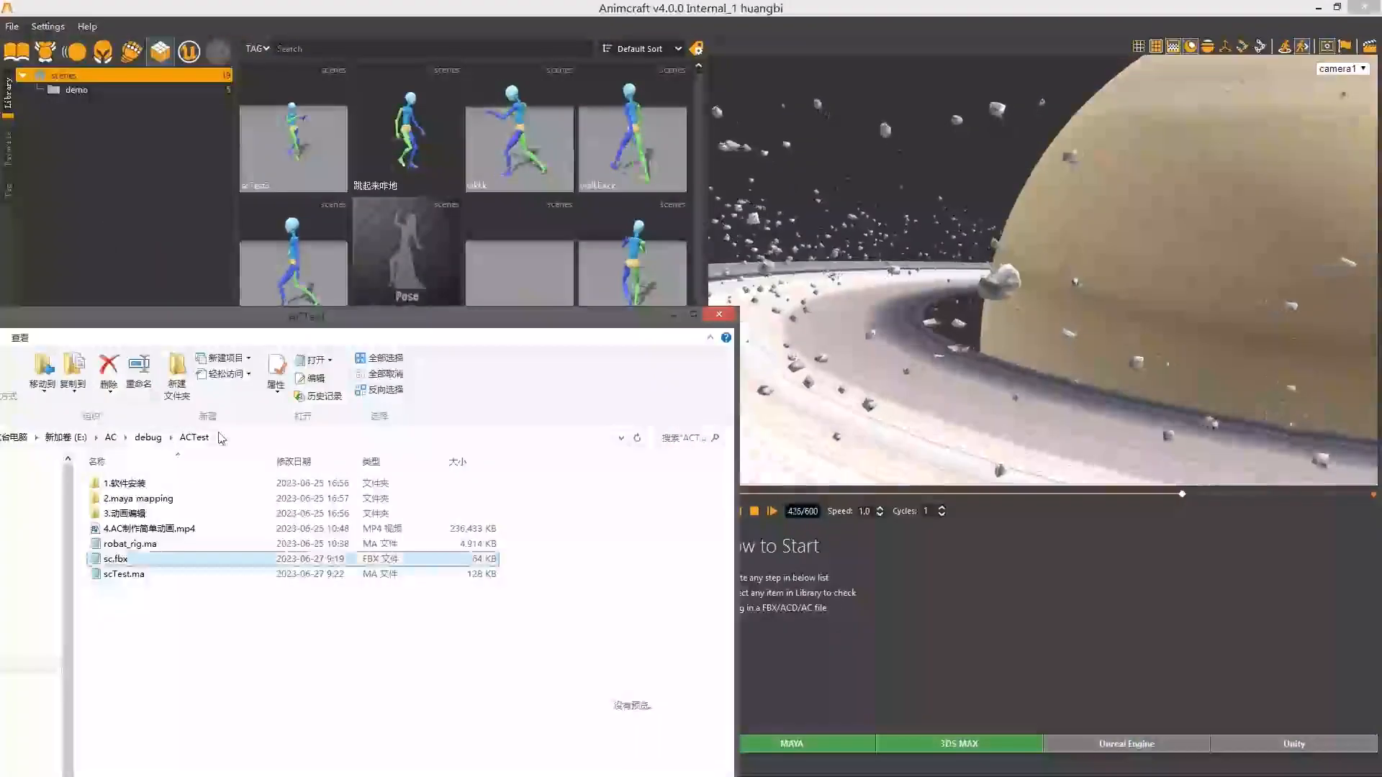
pyautogui.moveTo(120, 560); pyautogui.dragTo(949, 186)
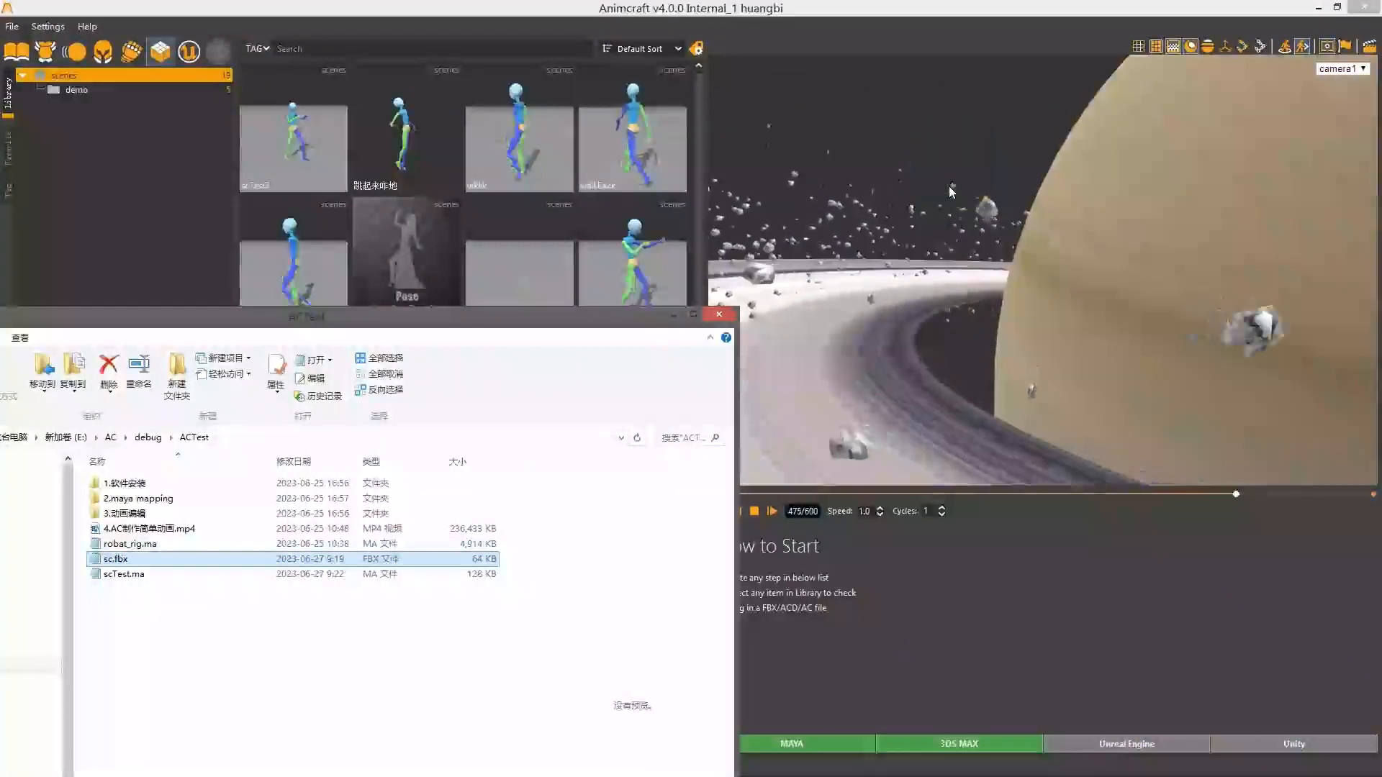
pyautogui.click(674, 314)
# - Import the loaded scene into the scenes library under the name myScTest
pyautogui.click(717, 51)
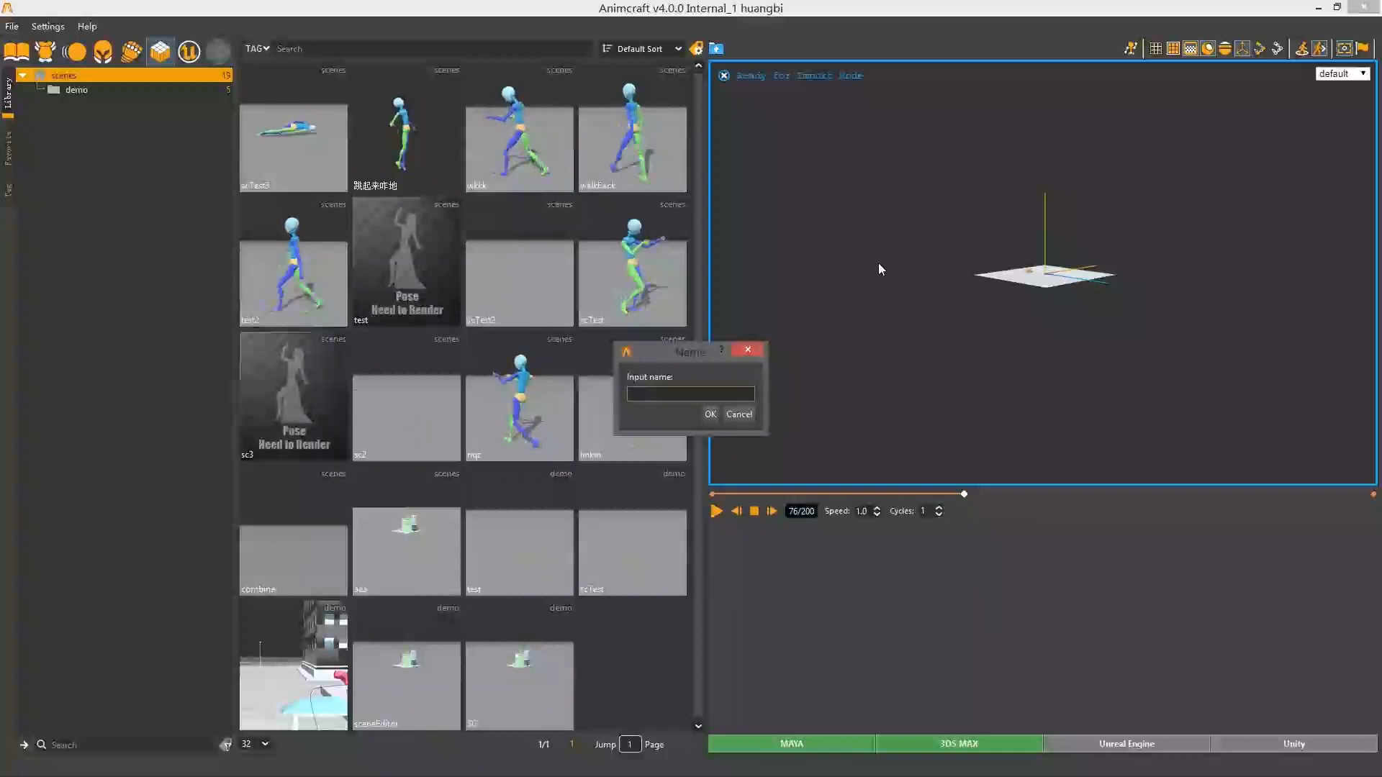
pyautogui.write('M')
pyautogui.write('my')
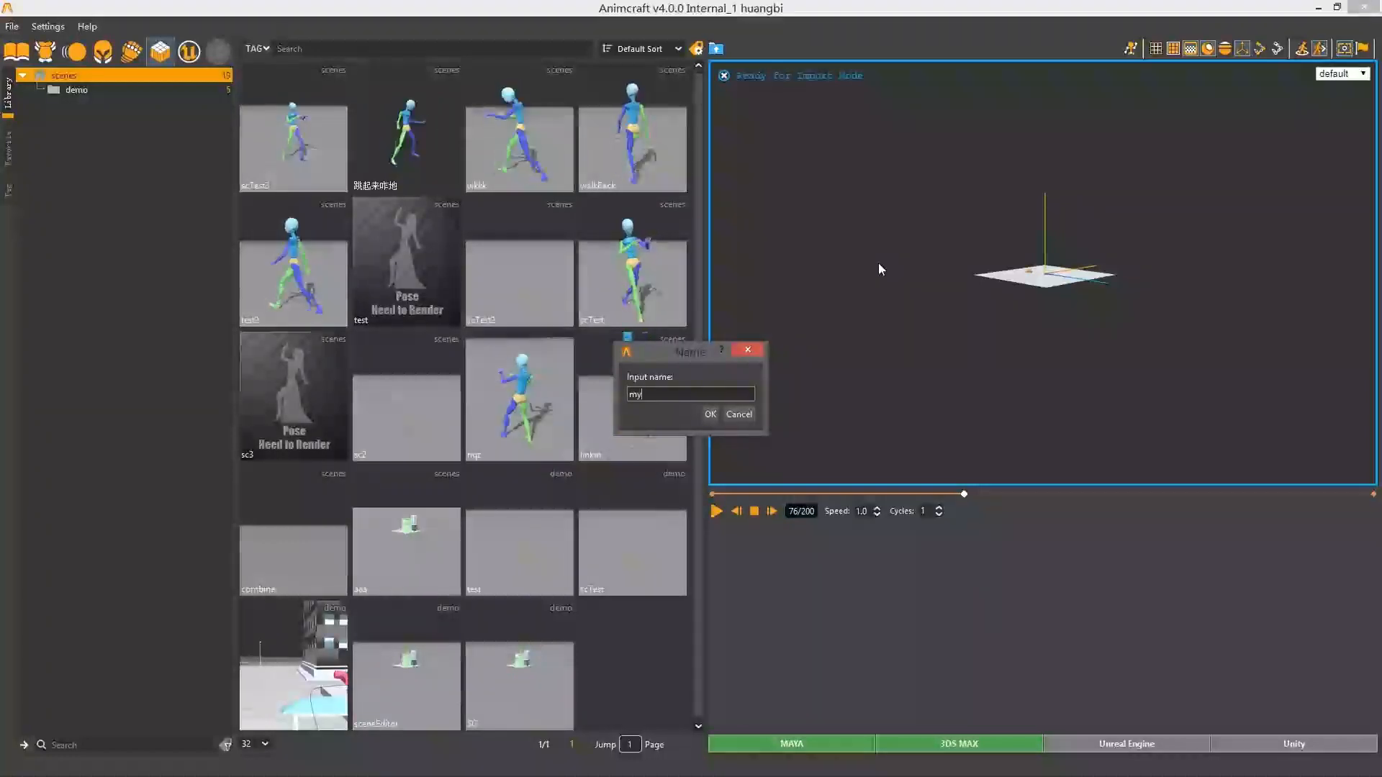
pyautogui.write('ScTes')
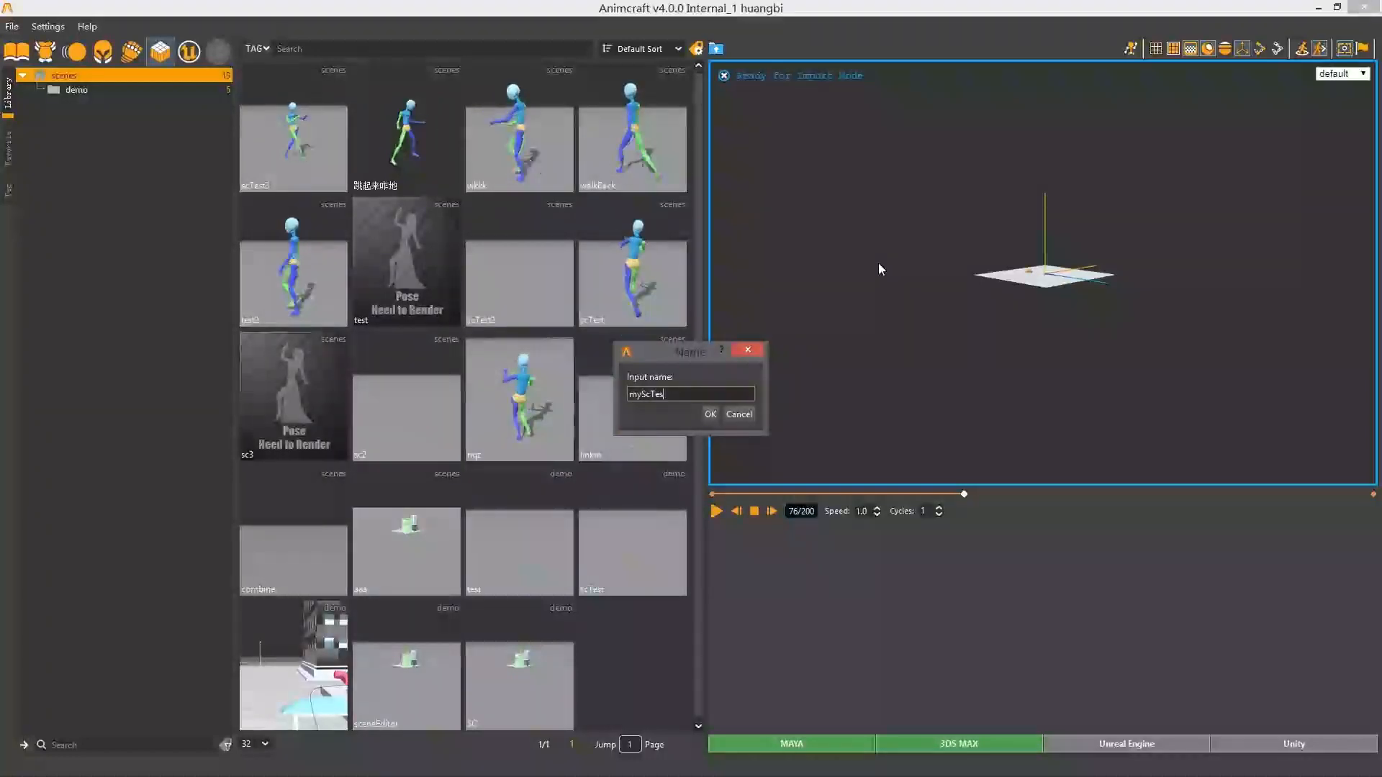
pyautogui.write('t')
pyautogui.press('Return')
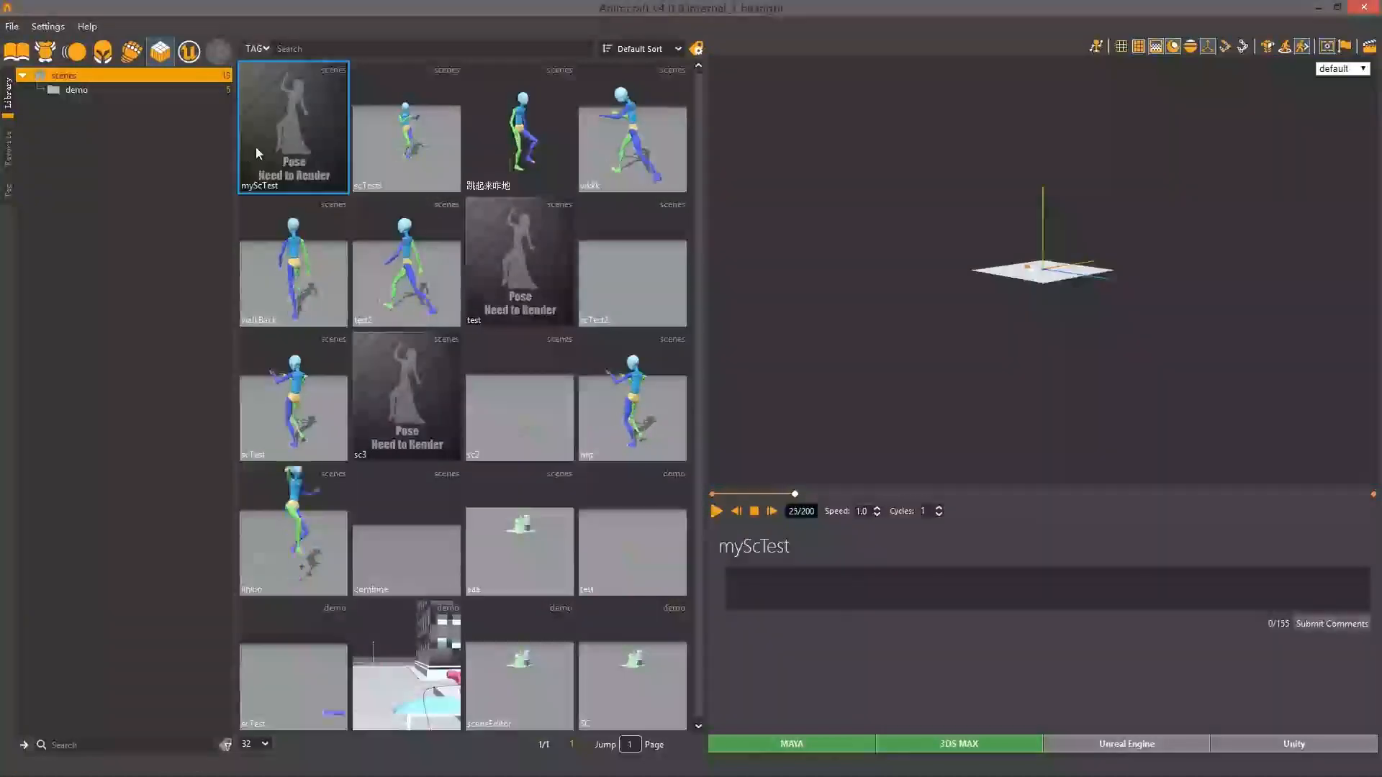
# - Preview the myScTest scene from the default view and through camera1, ending with the playback stopped
pyautogui.click(267, 129)
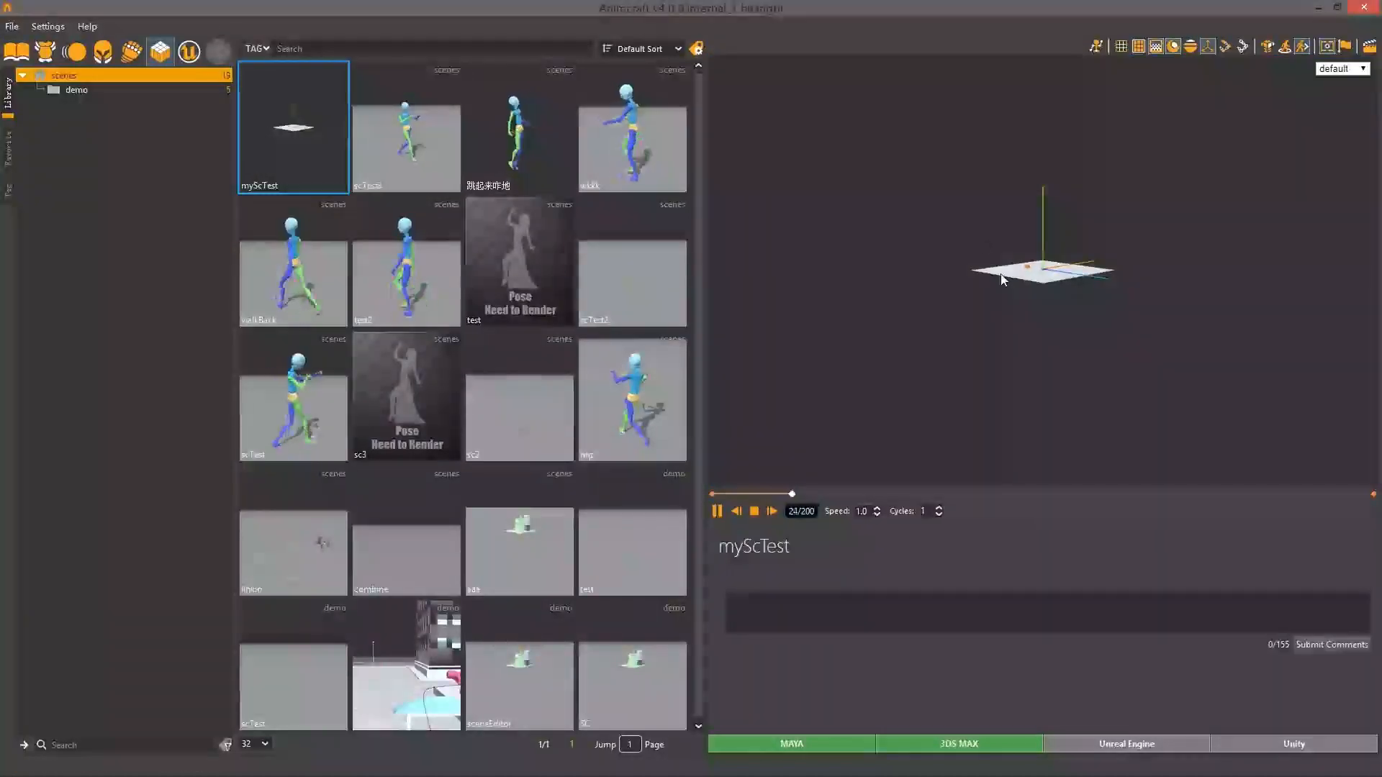
pyautogui.keyDown('alt'); pyautogui.moveTo(1000, 285); pyautogui.dragTo(1295, 117, button='right'); pyautogui.keyUp('alt')
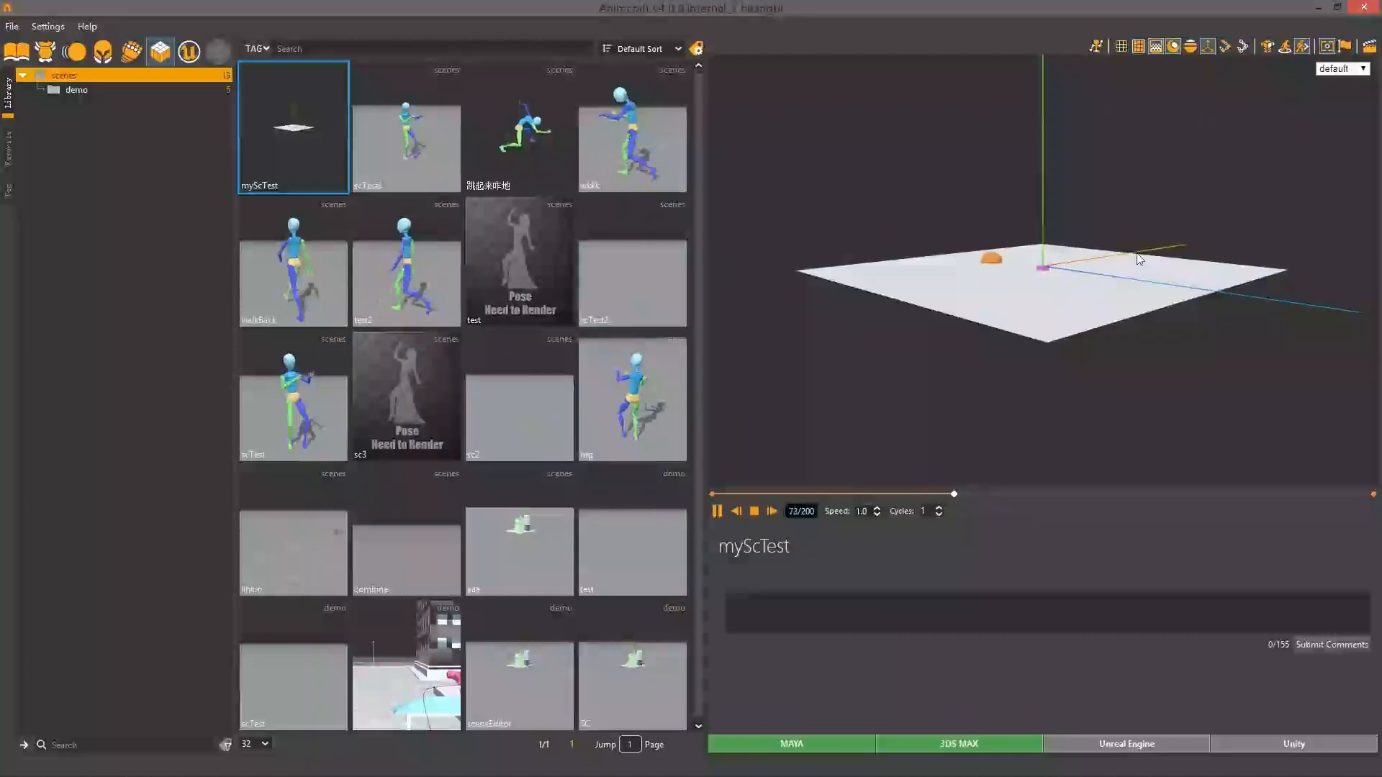
pyautogui.keyDown('alt'); pyautogui.moveTo(1112, 287); pyautogui.dragTo(1324, 79, button='right'); pyautogui.keyUp('alt')
pyautogui.click(1340, 70)
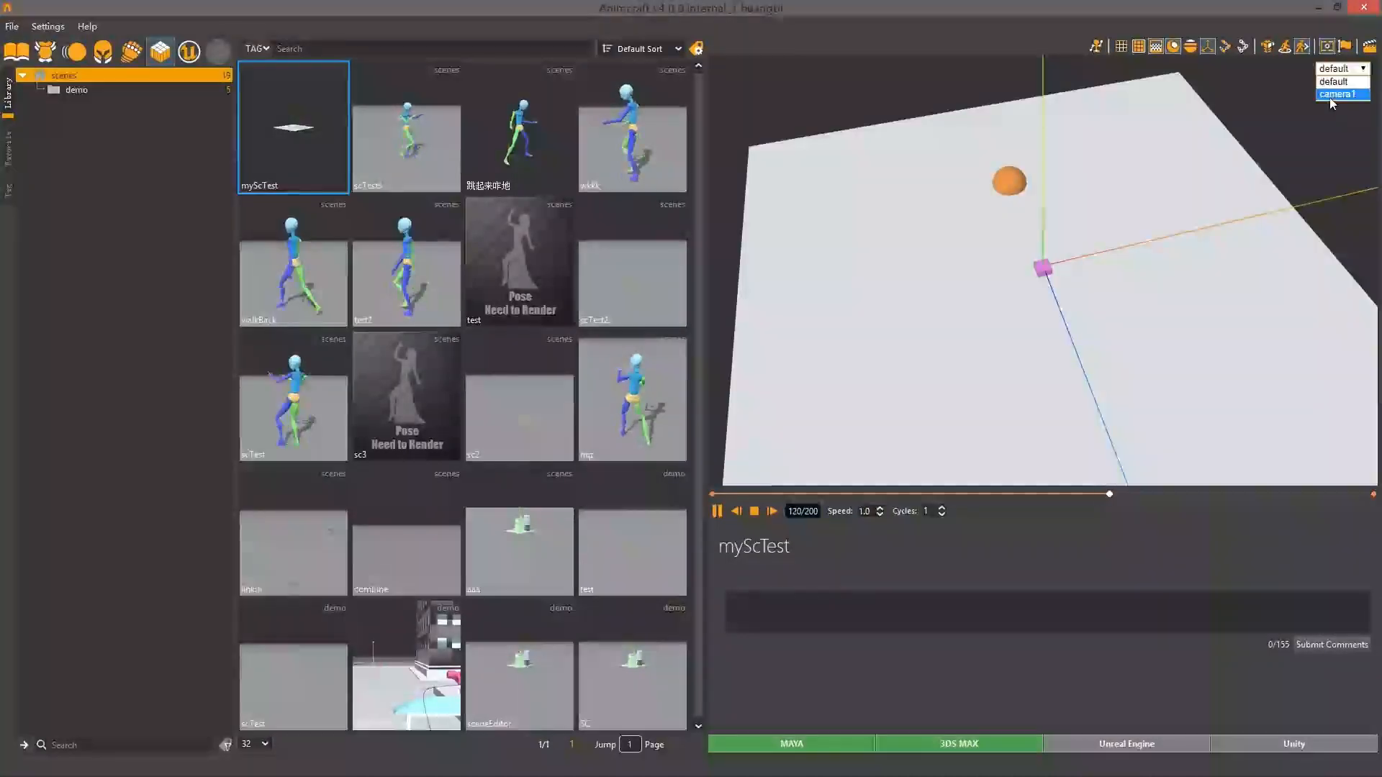
pyautogui.click(1336, 94)
pyautogui.click(1092, 223)
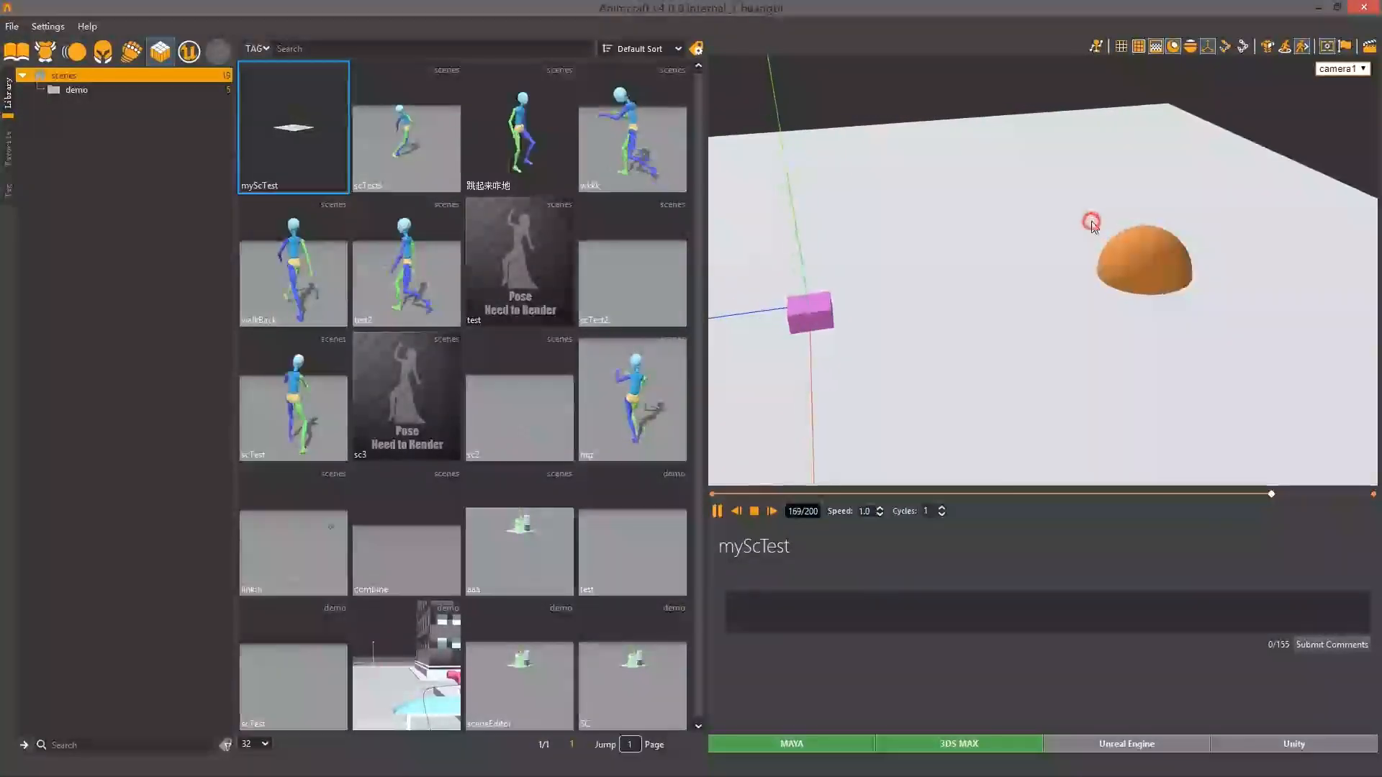
pyautogui.click(757, 511)
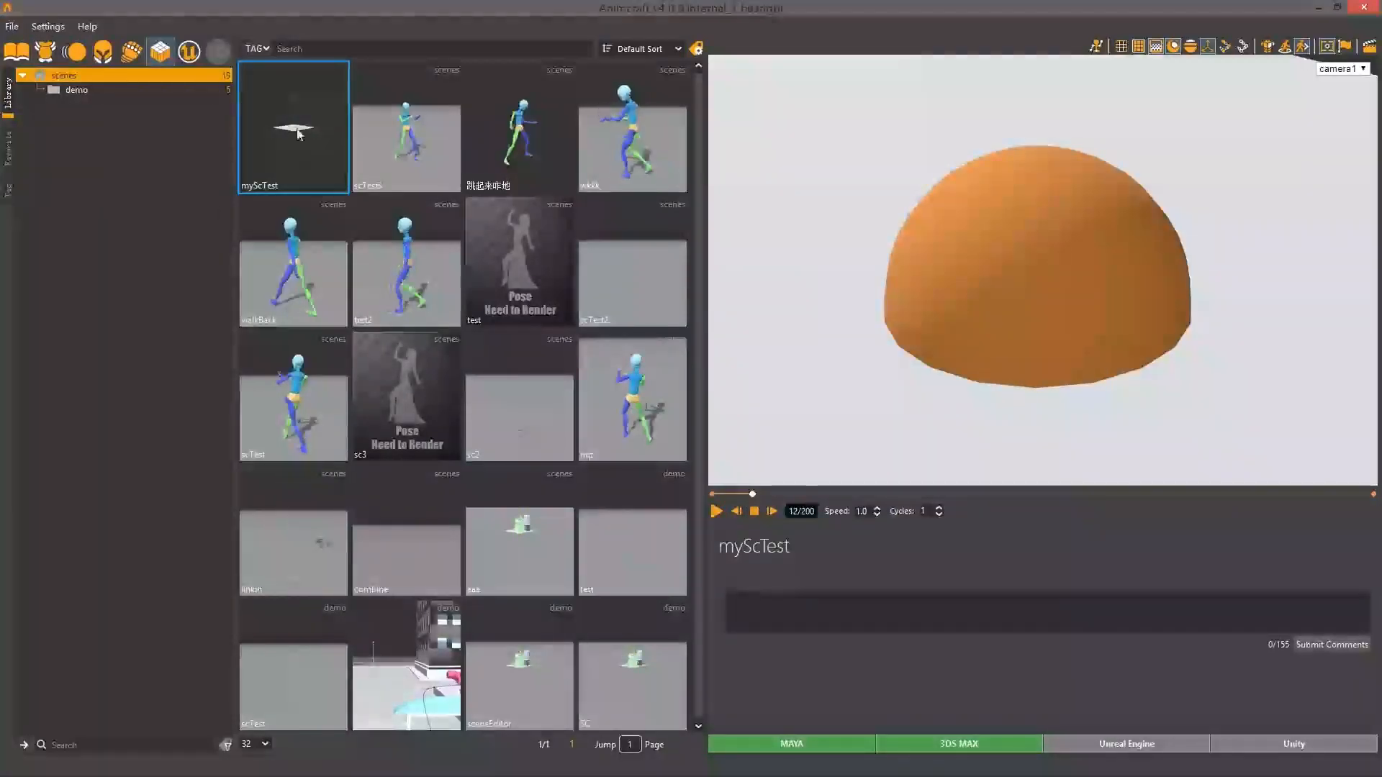
# - Open the myScTest library scene in the Scene Editor
pyautogui.rightClick(298, 91)
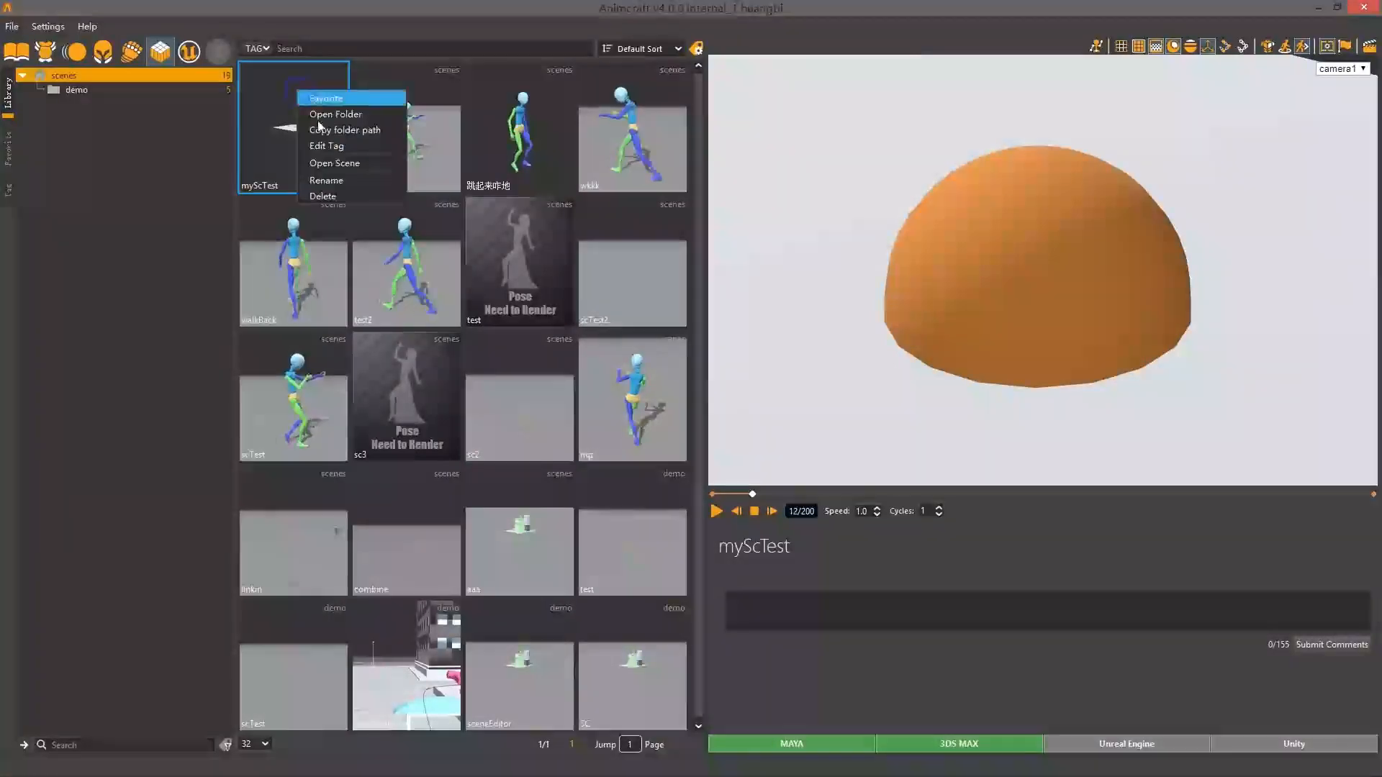
pyautogui.click(353, 163)
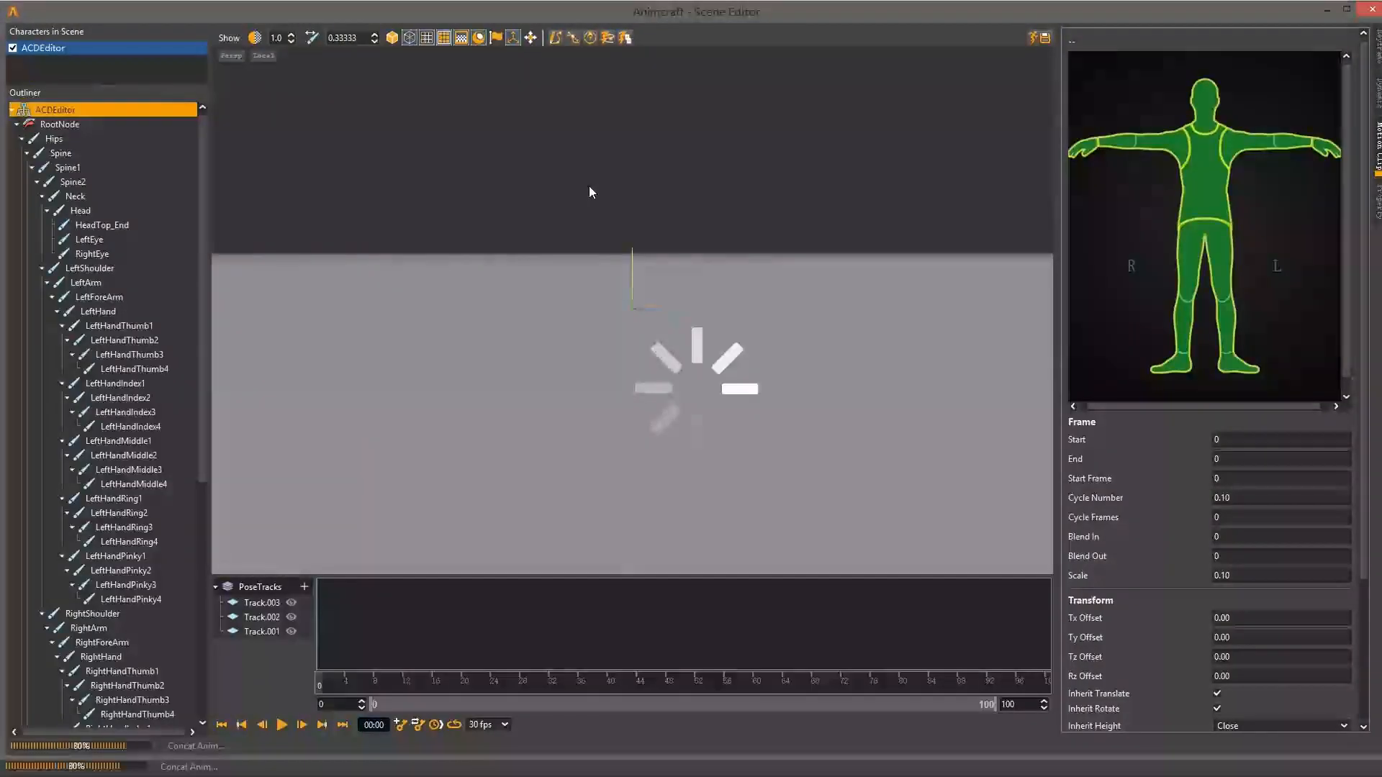
pyautogui.keyDown('alt'); pyautogui.moveTo(732, 368); pyautogui.dragTo(759, 327); pyautogui.keyUp('alt')
pyautogui.scroll(-6, 758, 326)
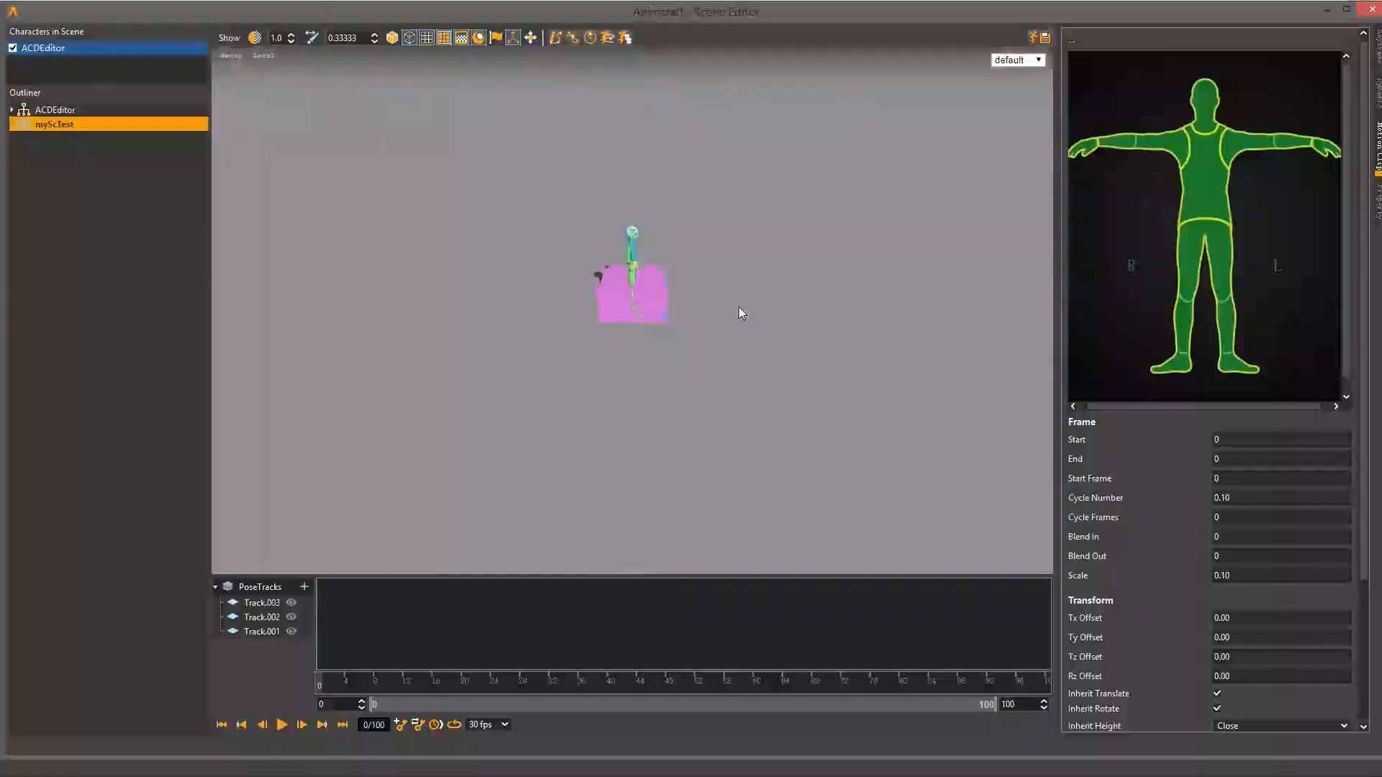
# - Examine the layout of the character, the pink box and the orange dome in the opened scene
pyautogui.keyDown('alt'); pyautogui.moveTo(738, 306); pyautogui.dragTo(504, 245, button='middle'); pyautogui.keyUp('alt')
pyautogui.scroll(-8, 720, 267)
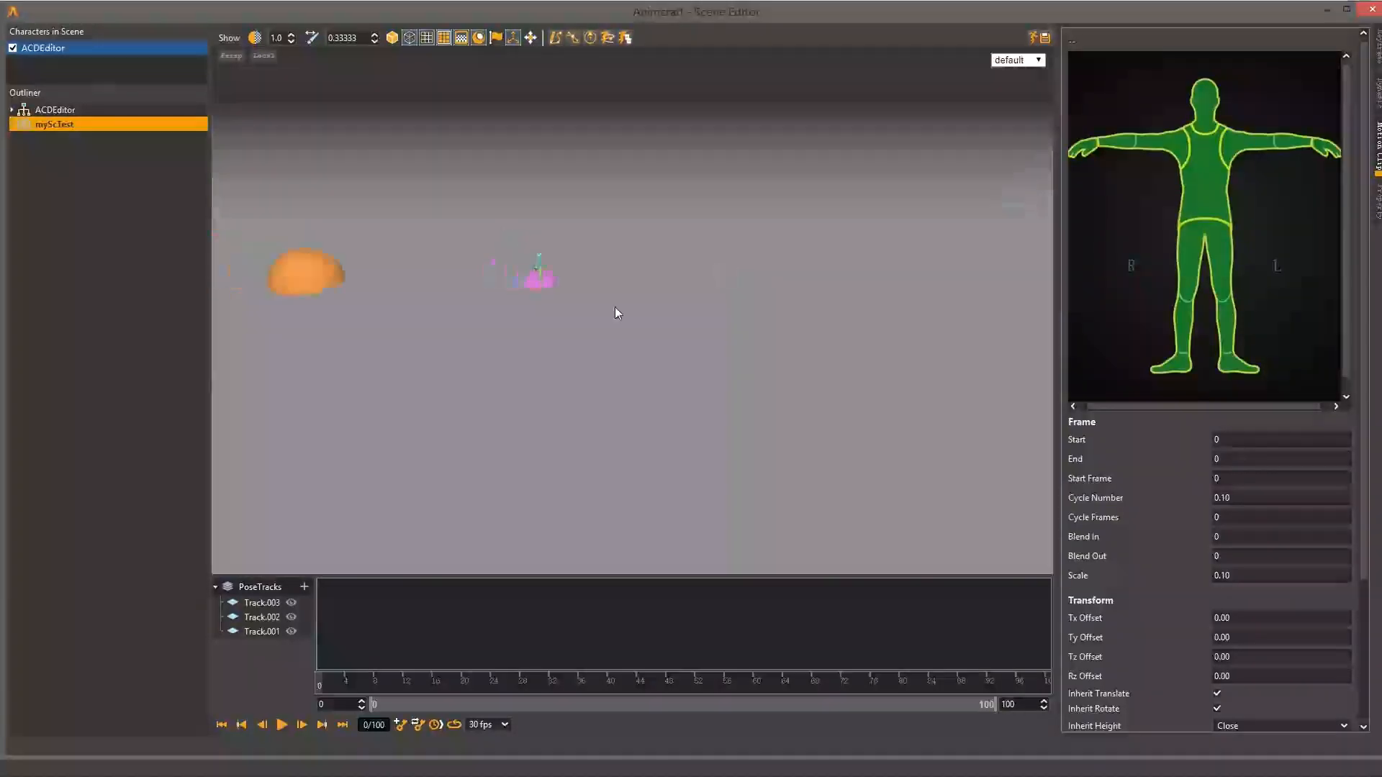
pyautogui.keyDown('alt'); pyautogui.moveTo(615, 307); pyautogui.dragTo(907, 288, button='middle'); pyautogui.keyUp('alt')
pyautogui.keyDown('alt'); pyautogui.moveTo(864, 274); pyautogui.dragTo(310, 303); pyautogui.keyUp('alt')
pyautogui.scroll(4, 645, 315)
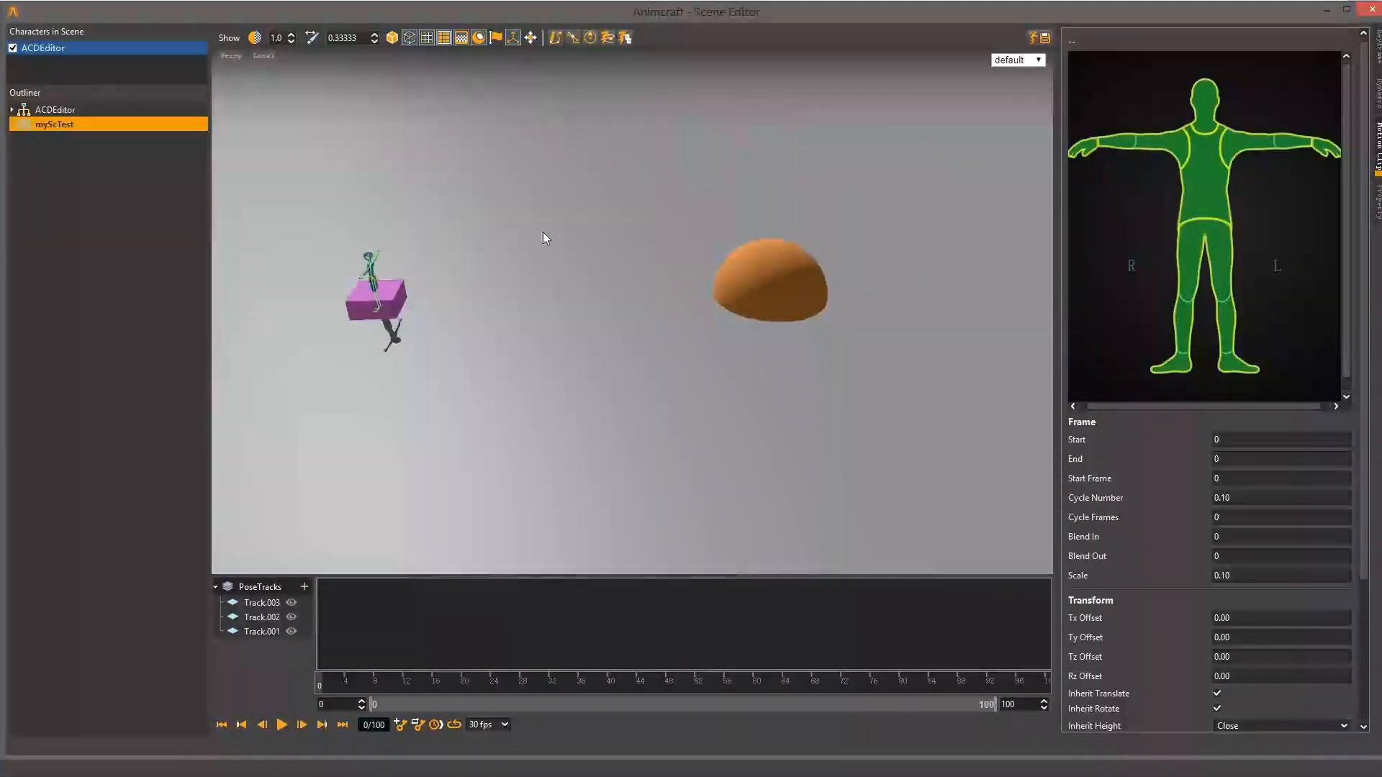
pyautogui.keyDown('alt'); pyautogui.moveTo(561, 235); pyautogui.dragTo(534, 232); pyautogui.keyUp('alt')
pyautogui.scroll(3, 465, 324)
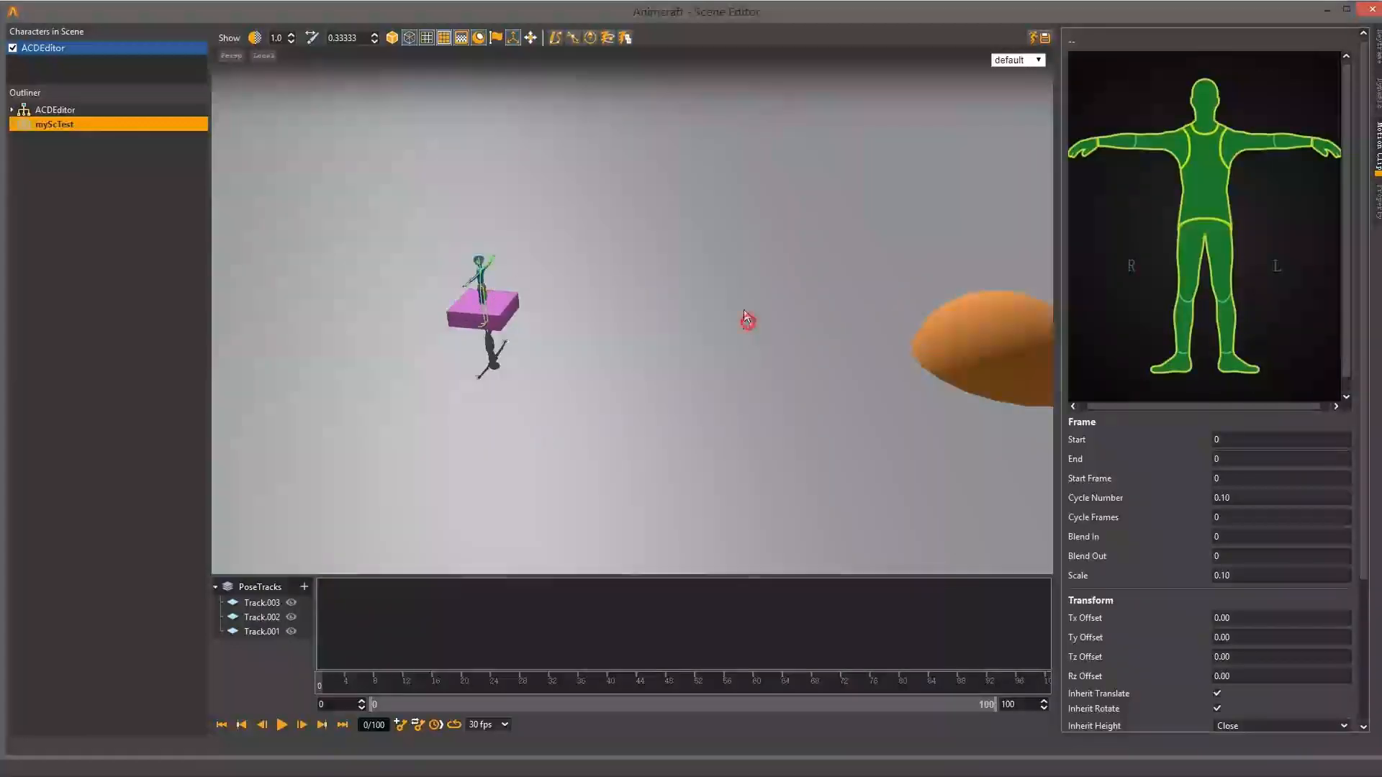
pyautogui.keyDown('alt'); pyautogui.moveTo(745, 317); pyautogui.dragTo(645, 273); pyautogui.keyUp('alt')
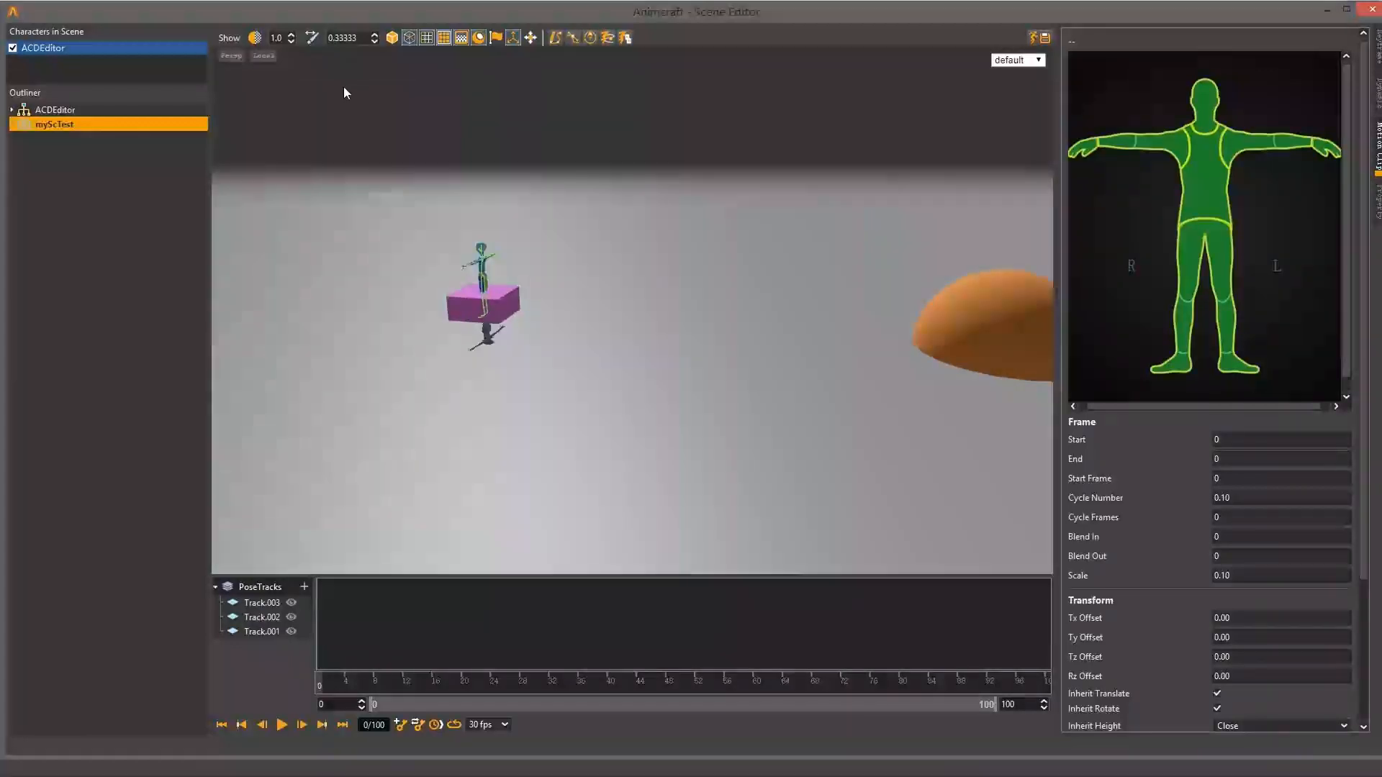
# - Hide the viewport's built-in ground and look closely at the character's legs against the pink box
pyautogui.click(442, 38)
pyautogui.moveTo(701, 297)
pyautogui.keyDown('alt'); pyautogui.mouseDown()
pyautogui.moveTo(649, 199)
pyautogui.moveTo(612, 181)
pyautogui.moveTo(710, 253)
pyautogui.moveTo(568, 291)
pyautogui.moveTo(637, 278)
pyautogui.moveTo(609, 210)
pyautogui.moveTo(629, 322)
pyautogui.mouseUp(); pyautogui.keyUp('alt')
pyautogui.keyDown('alt'); pyautogui.moveTo(531, 321); pyautogui.dragTo(709, 315); pyautogui.keyUp('alt')
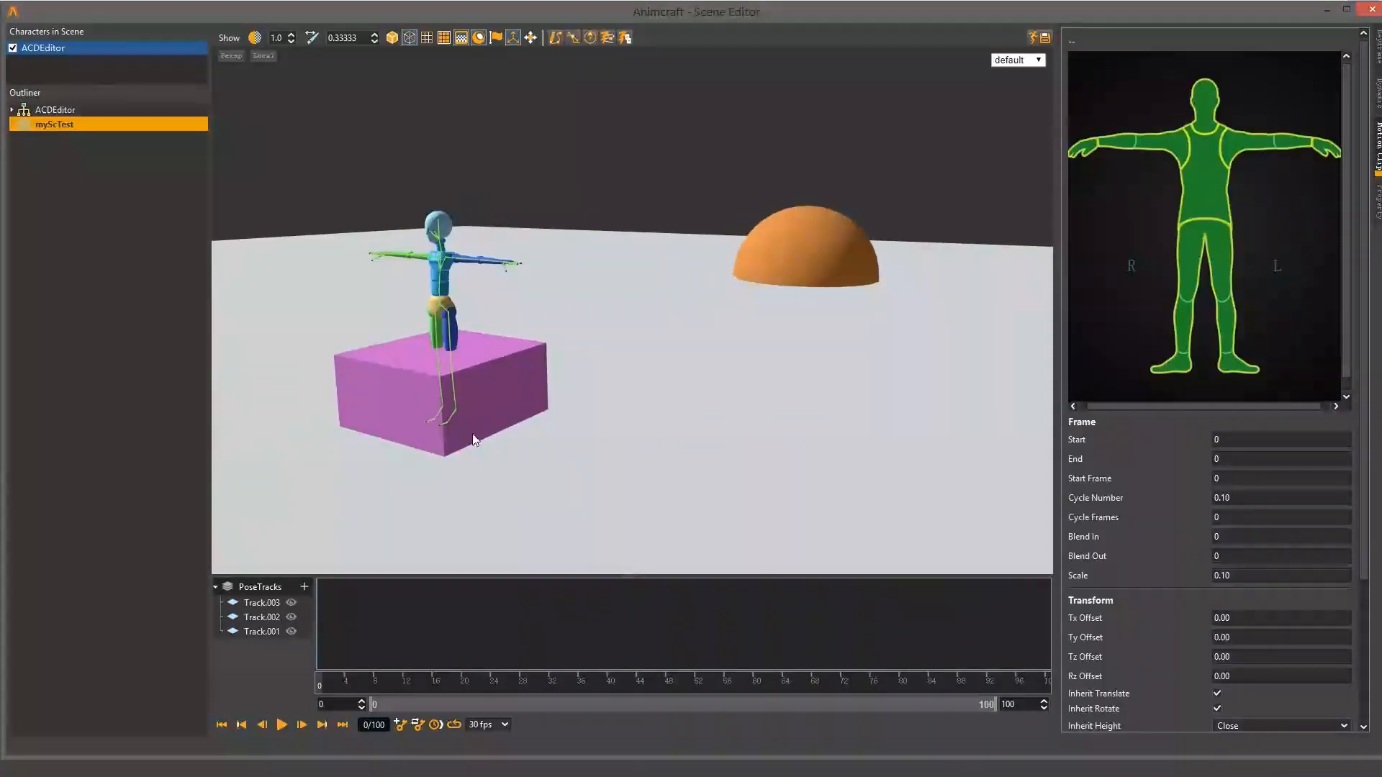
pyautogui.keyDown('alt'); pyautogui.moveTo(474, 440); pyautogui.dragTo(472, 437); pyautogui.keyUp('alt')
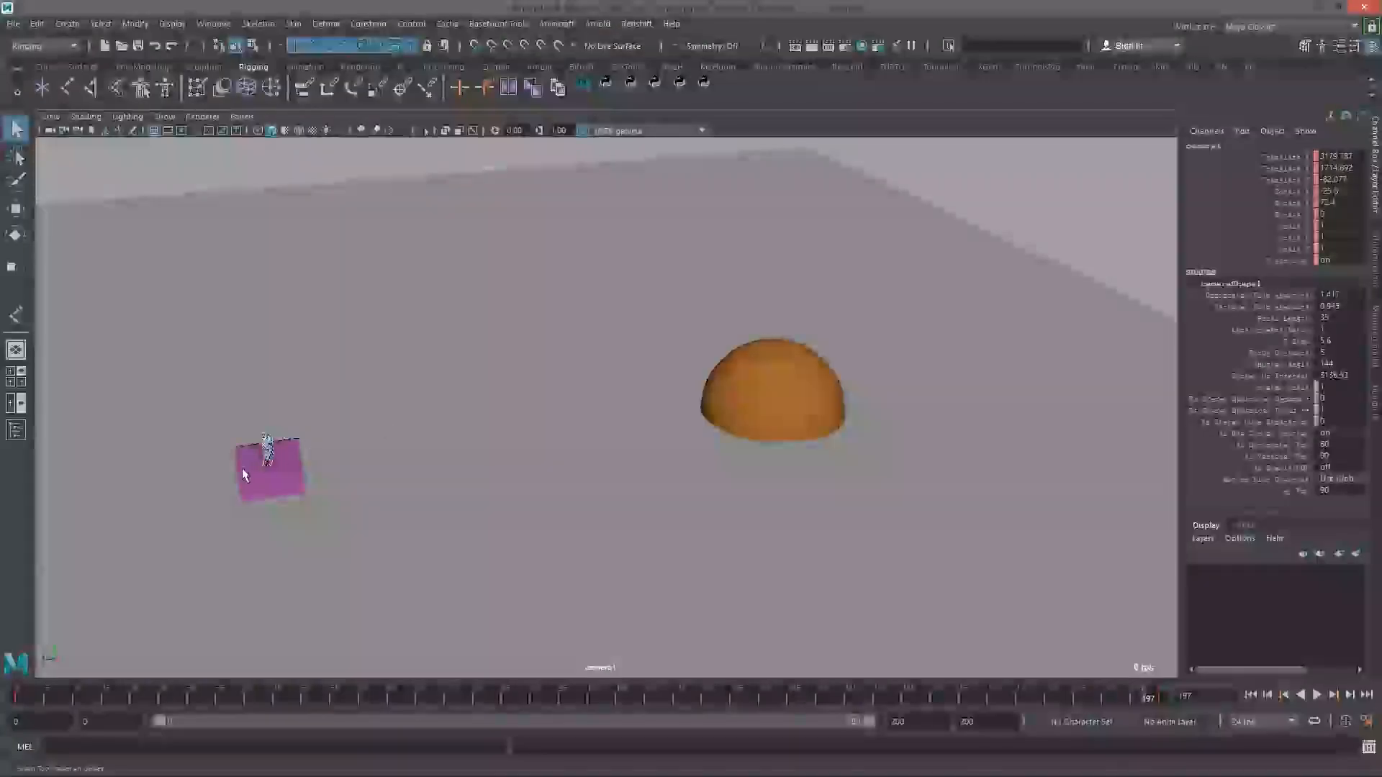
# - Switch to Maya and frame the robot's body in the perspective view
pyautogui.click(273, 453)
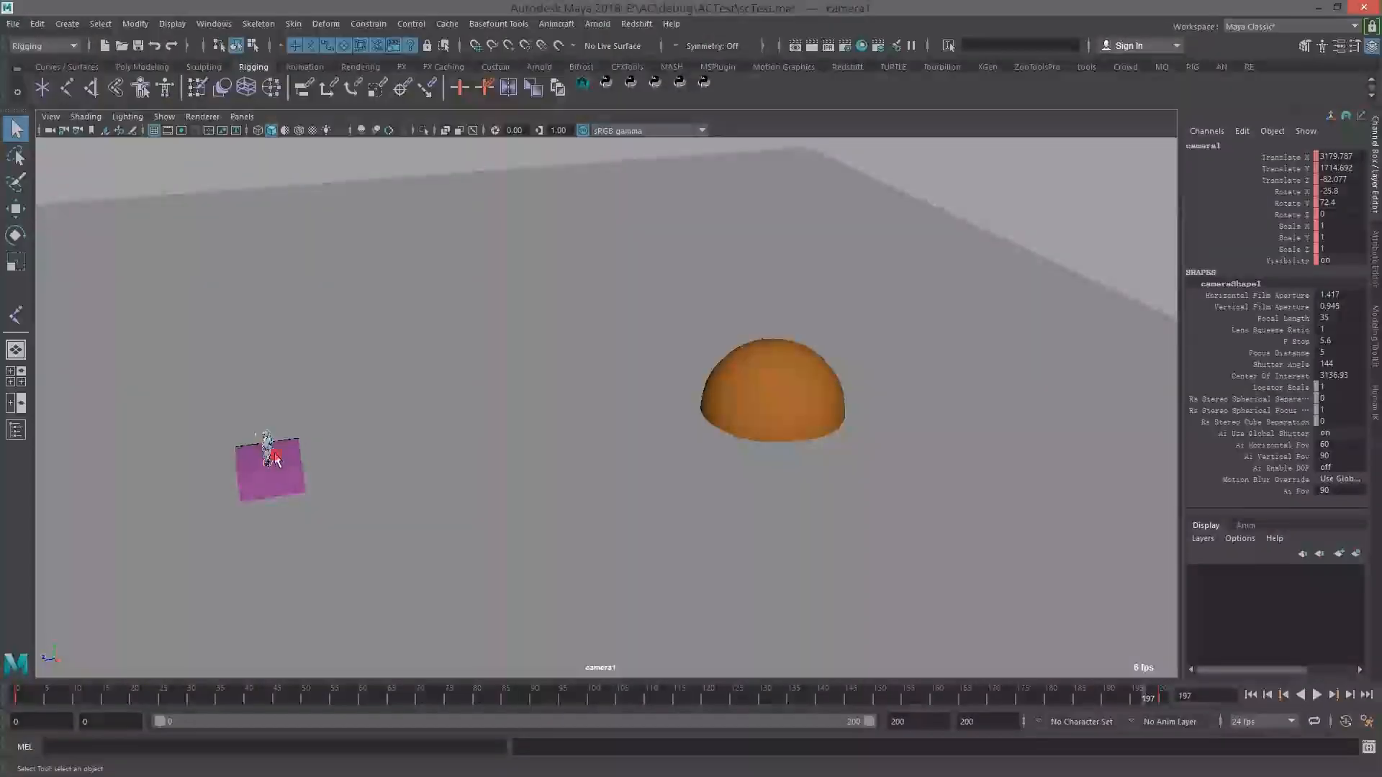
pyautogui.press('space')
pyautogui.moveTo(276, 458); pyautogui.dragTo(382, 305)
pyautogui.press('f')
pyautogui.keyDown('alt'); pyautogui.moveTo(510, 425); pyautogui.dragTo(468, 378); pyautogui.keyUp('alt')
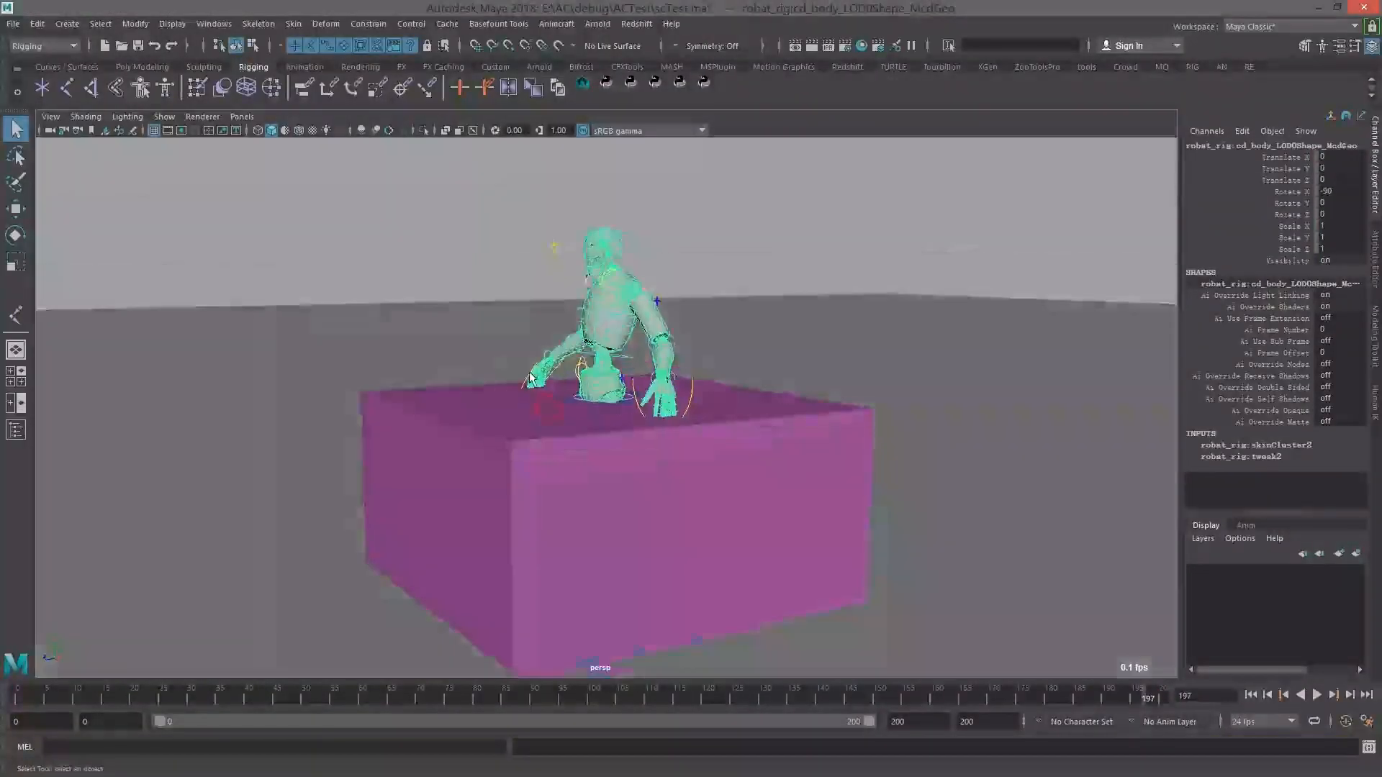
# - Examine the robot's placement on the pink box, select its root control and compare the wireframe and shaded displays
pyautogui.keyDown('alt'); pyautogui.moveTo(468, 378); pyautogui.dragTo(584, 395, button='right'); pyautogui.keyUp('alt')
pyautogui.keyDown('alt'); pyautogui.moveTo(585, 395); pyautogui.dragTo(587, 327, button='middle'); pyautogui.keyUp('alt')
pyautogui.keyDown('alt'); pyautogui.moveTo(586, 327); pyautogui.dragTo(666, 364); pyautogui.keyUp('alt')
pyautogui.keyDown('alt'); pyautogui.moveTo(667, 364); pyautogui.dragTo(554, 328, button='right'); pyautogui.keyUp('alt')
pyautogui.moveTo(698, 328)
pyautogui.keyDown('alt'); pyautogui.mouseDown()
pyautogui.moveTo(665, 327)
pyautogui.moveTo(684, 353)
pyautogui.moveTo(628, 331)
pyautogui.mouseUp(); pyautogui.keyUp('alt')
pyautogui.click(650, 329)
pyautogui.press('4')
pyautogui.press('5')
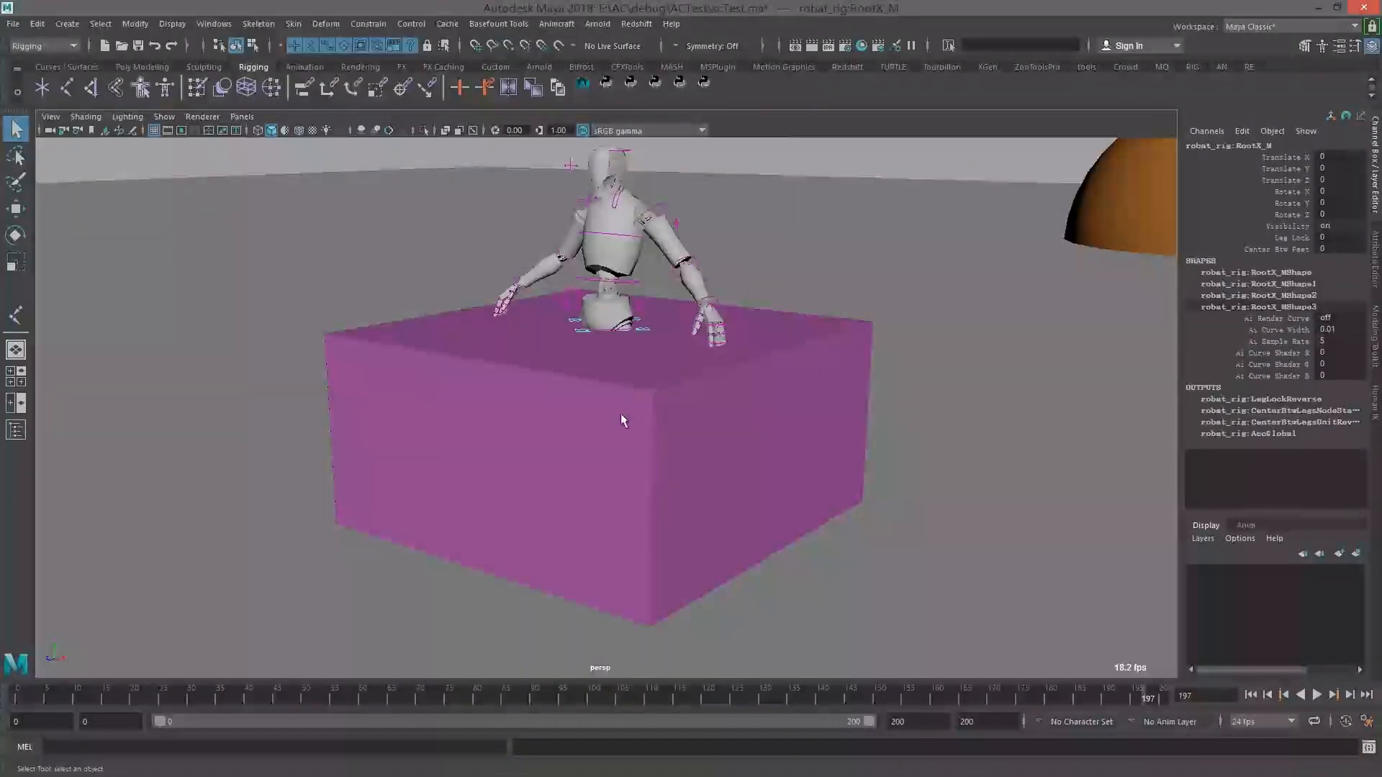
# - Return to Animcraft's Scene Editor and inspect the character's size and height relative to the pink box
pyautogui.click(1323, 13)
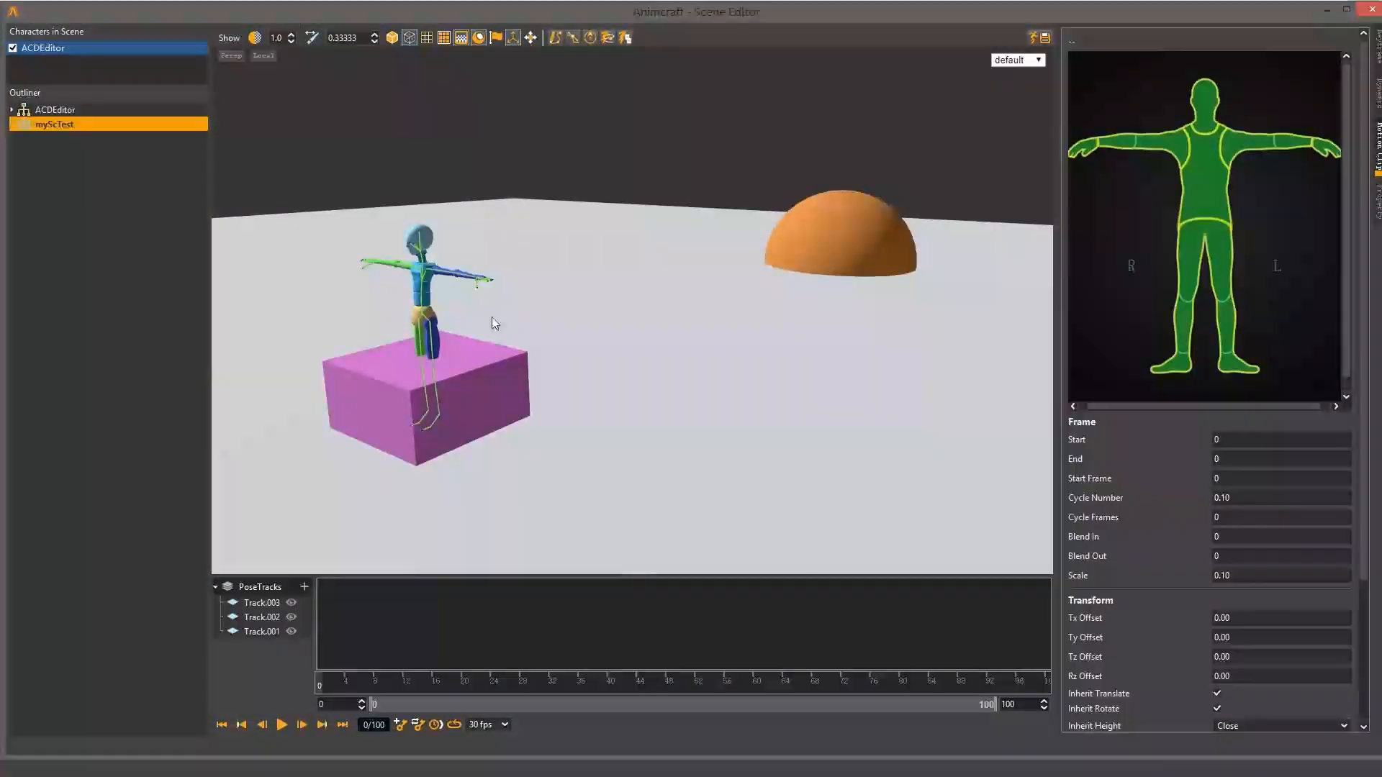
pyautogui.keyDown('alt'); pyautogui.moveTo(494, 319); pyautogui.dragTo(448, 325); pyautogui.keyUp('alt')
pyautogui.keyDown('alt'); pyautogui.moveTo(448, 325); pyautogui.dragTo(588, 255, button='middle'); pyautogui.keyUp('alt')
pyautogui.keyDown('alt'); pyautogui.moveTo(584, 250); pyautogui.dragTo(579, 245); pyautogui.keyUp('alt')
pyautogui.keyDown('alt'); pyautogui.moveTo(579, 246); pyautogui.dragTo(578, 257, button='middle'); pyautogui.keyUp('alt')
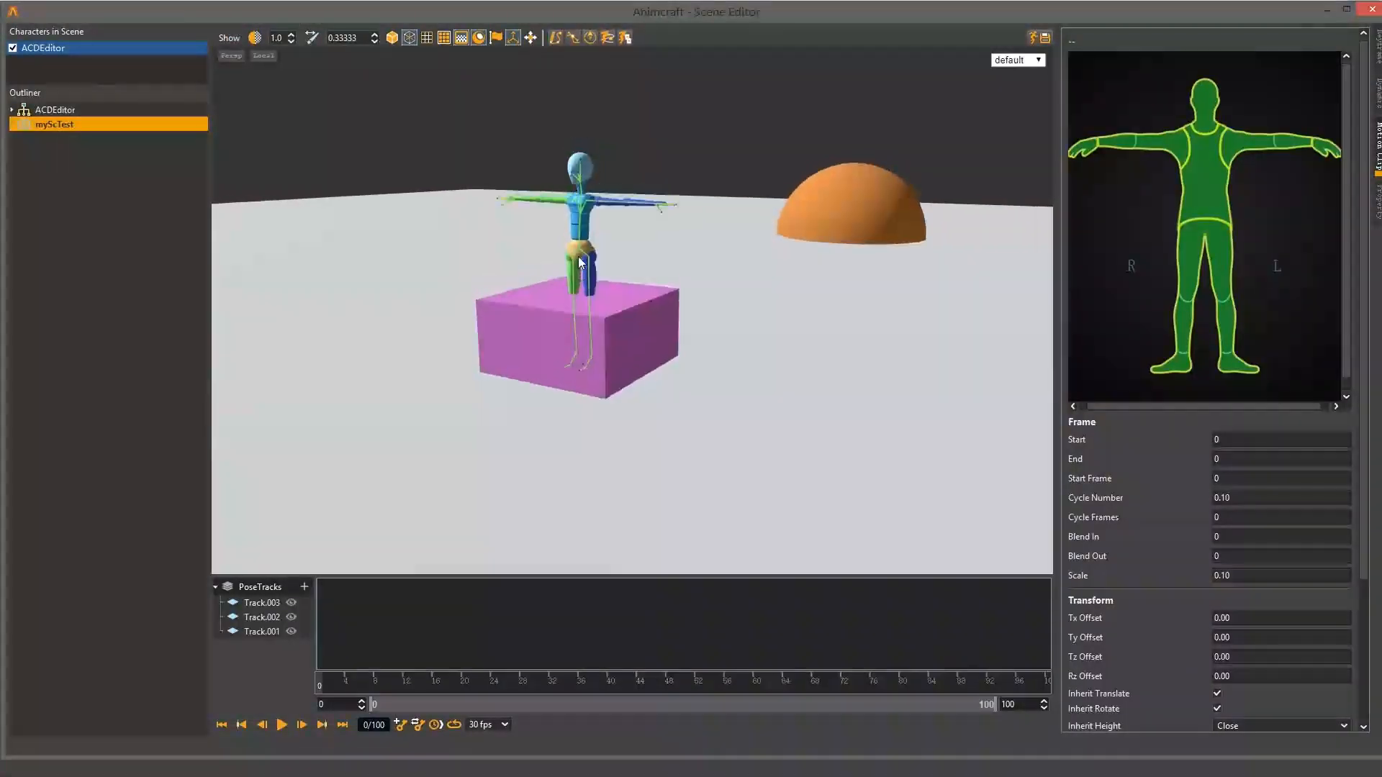
pyautogui.scroll(2, 577, 257)
pyautogui.keyDown('alt'); pyautogui.moveTo(577, 257); pyautogui.dragTo(595, 237); pyautogui.keyUp('alt')
pyautogui.keyDown('alt'); pyautogui.moveTo(594, 238); pyautogui.dragTo(593, 320, button='middle'); pyautogui.keyUp('alt')
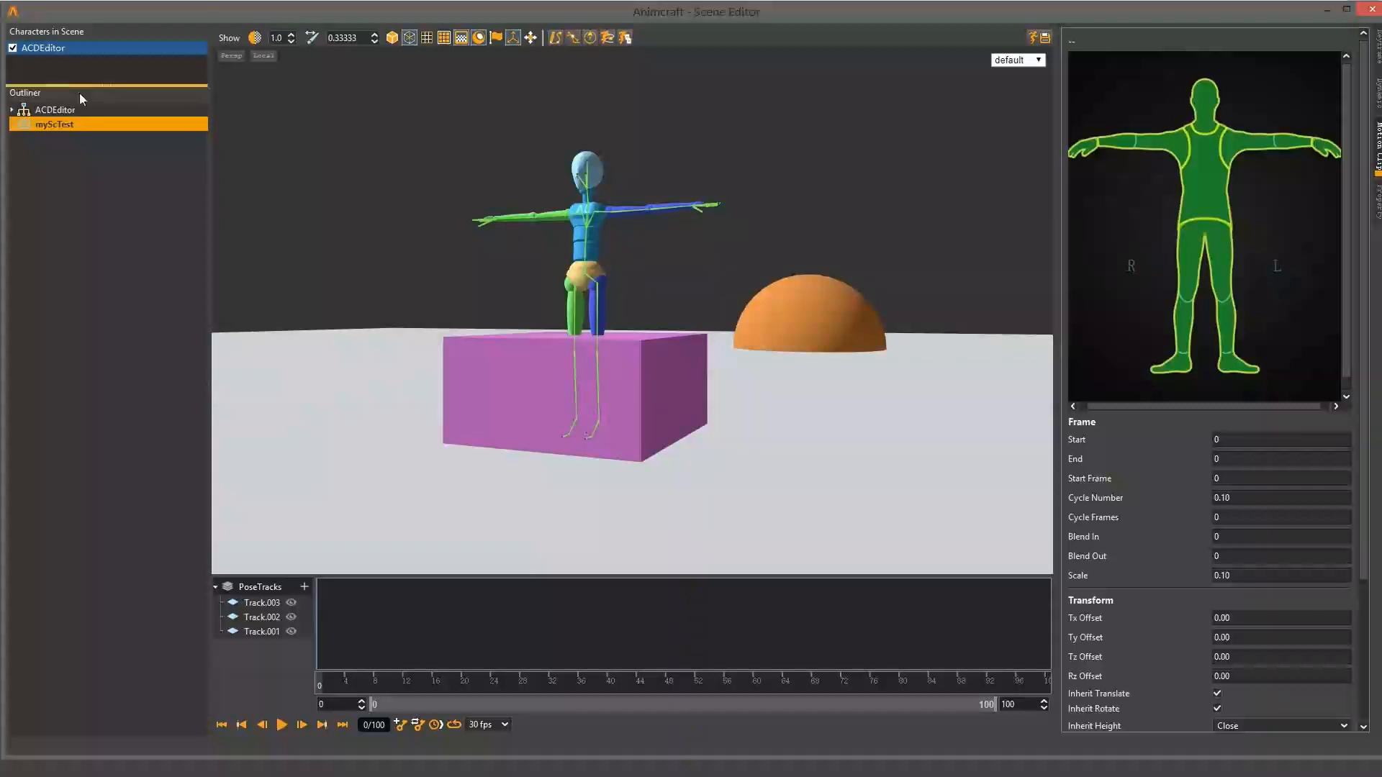
# - Set the Character Scale of the ACDEditor character to 0.9
pyautogui.click(68, 109)
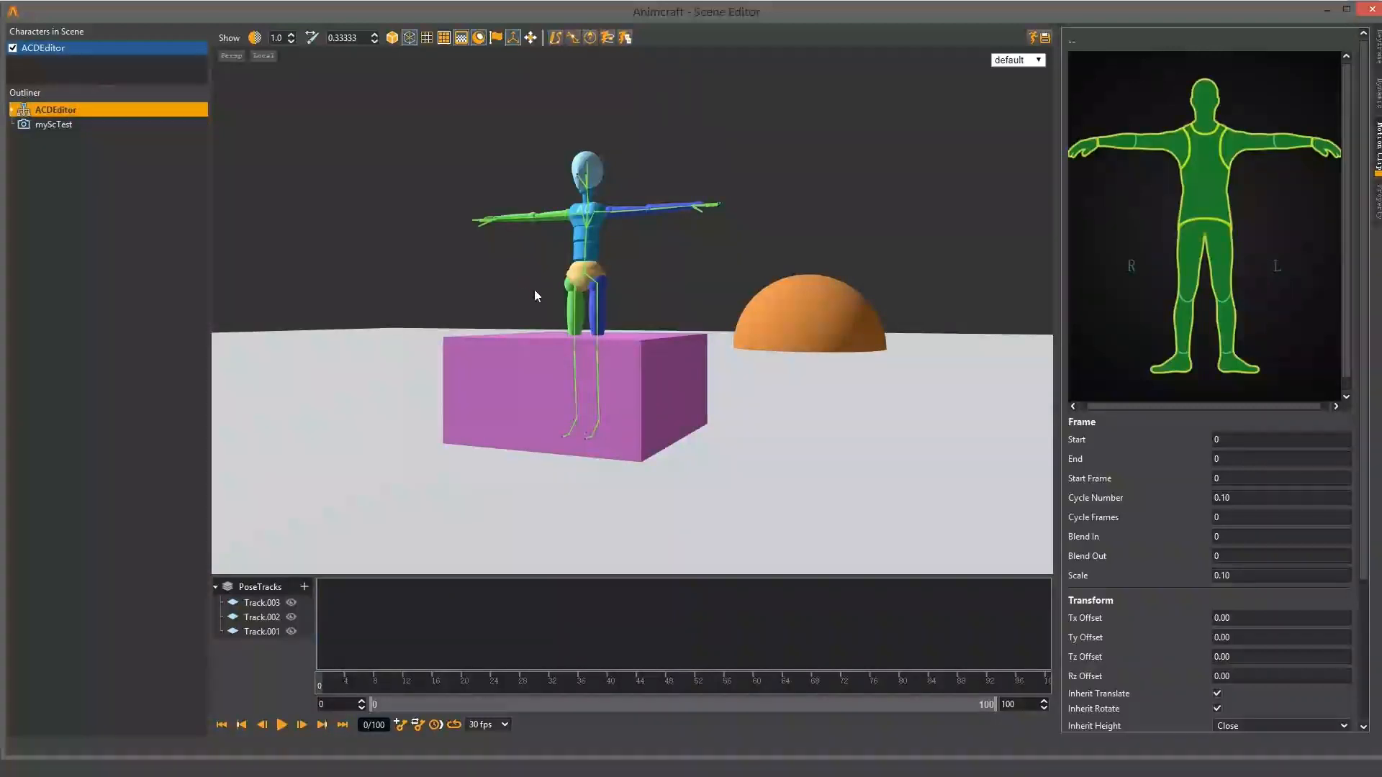
pyautogui.scroll(-5, 1256, 348)
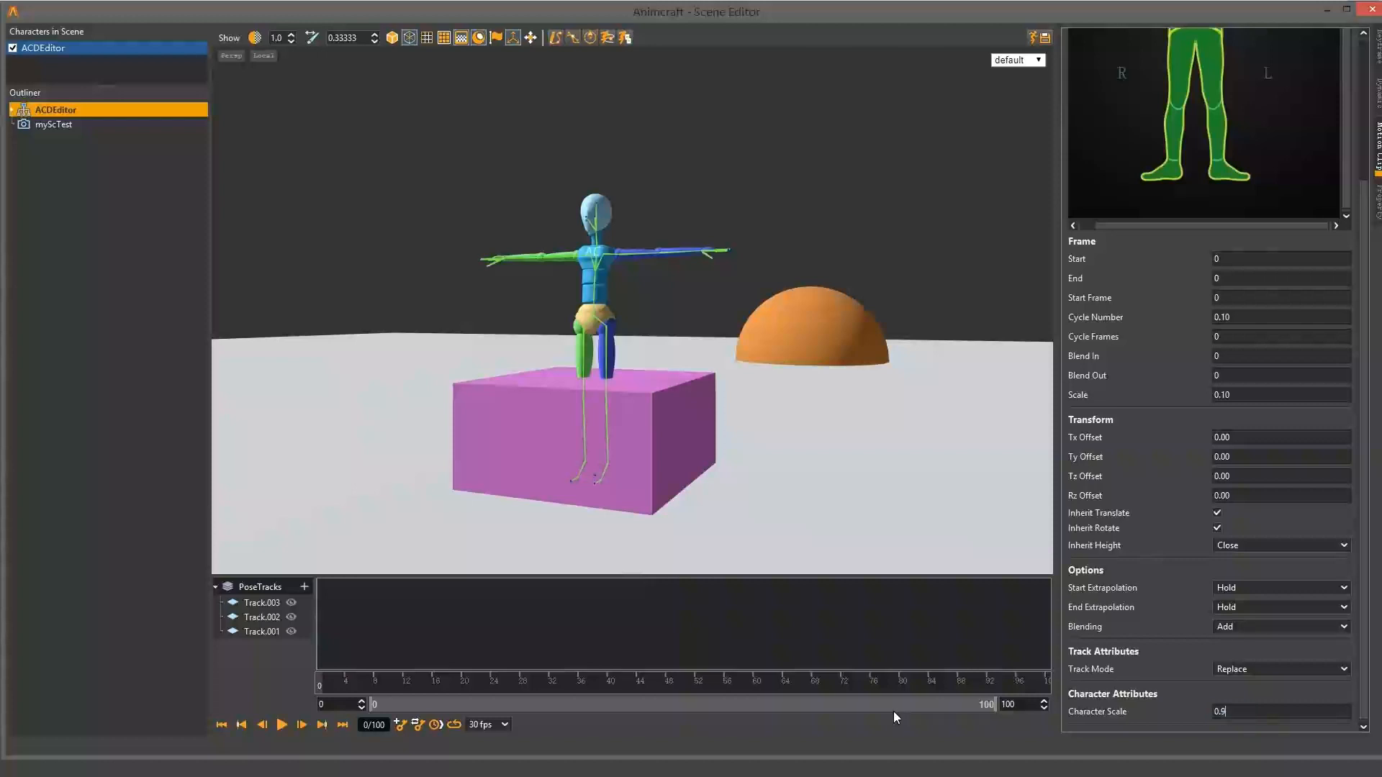
pyautogui.press('Return')
# - Review the rescaled character on the pink box and its distance to the orange dome
pyautogui.moveTo(616, 413); pyautogui.dragTo(501, 373, button='middle')
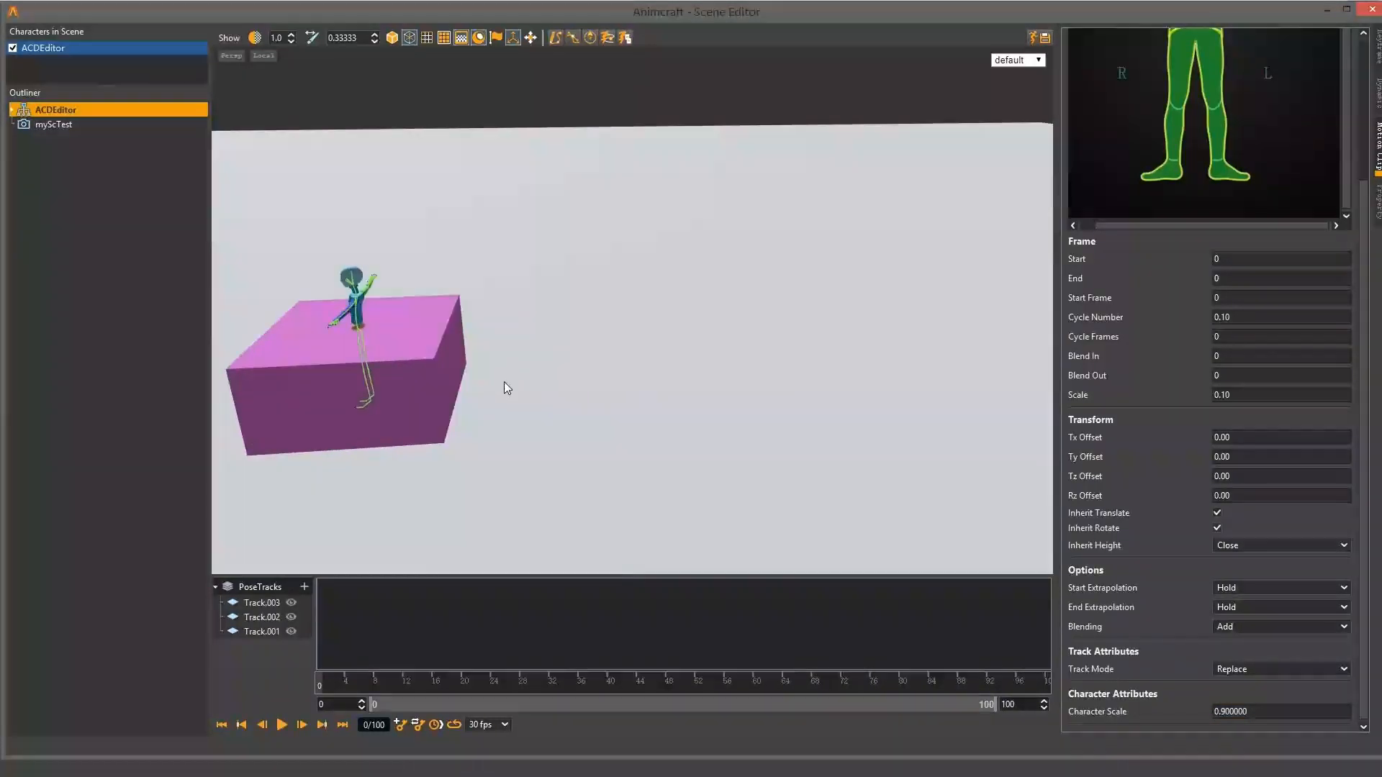
pyautogui.scroll(-5, 687, 360)
pyautogui.moveTo(850, 354); pyautogui.dragTo(765, 390, button='middle')
pyautogui.scroll(-2, 721, 390)
pyautogui.scroll(-3, 784, 413)
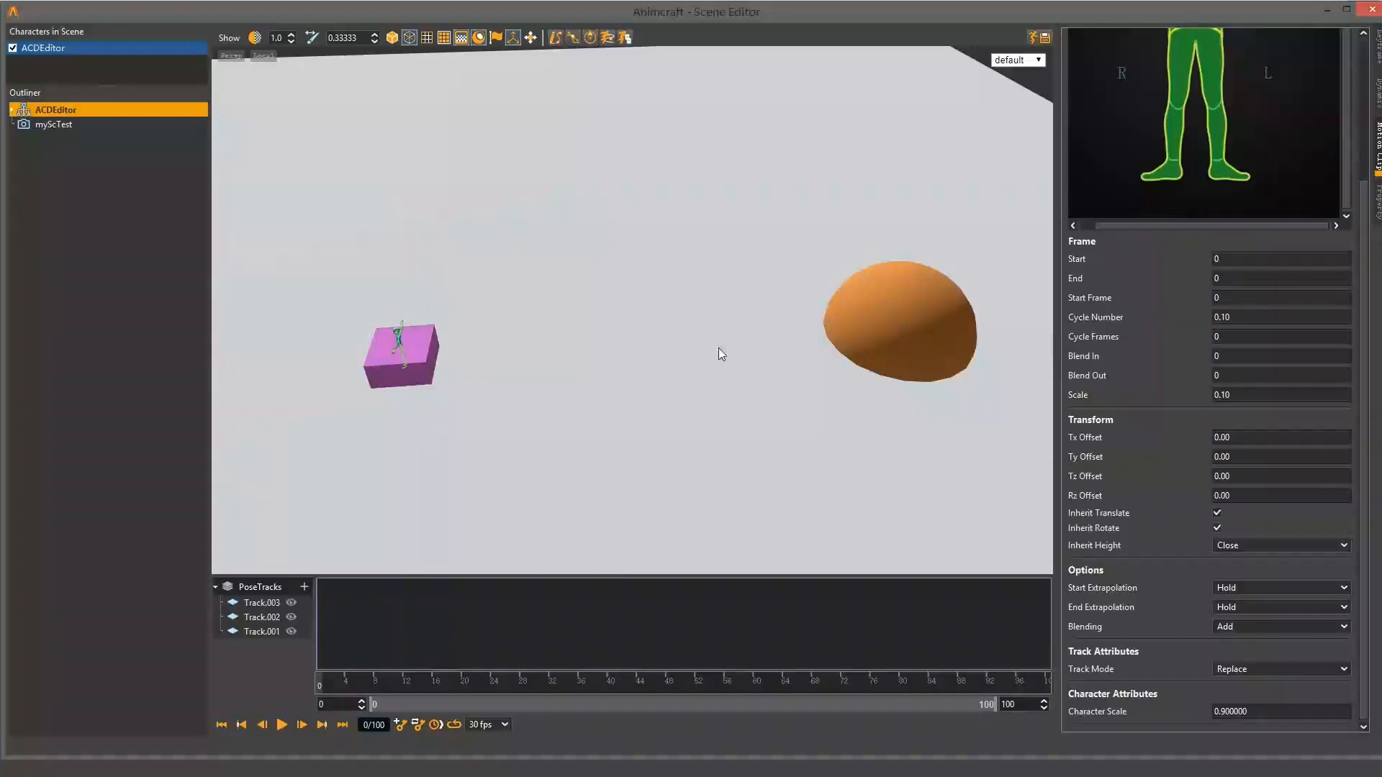
pyautogui.keyDown('alt'); pyautogui.moveTo(464, 366); pyautogui.dragTo(756, 335, button='middle'); pyautogui.keyUp('alt')
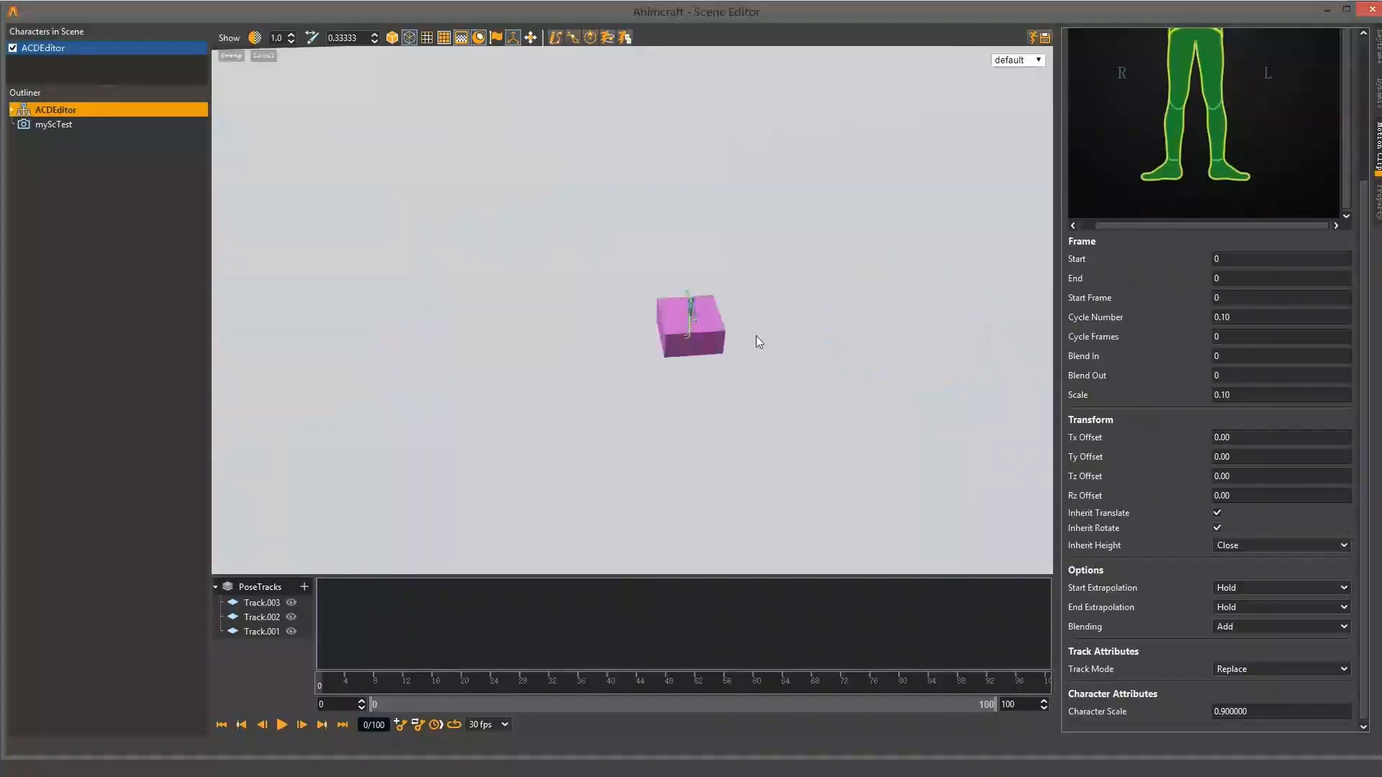
# - Inspect the character and the pink box from several angles, both close up and from farther away
pyautogui.keyDown('alt'); pyautogui.moveTo(756, 336); pyautogui.dragTo(762, 308); pyautogui.keyUp('alt')
pyautogui.keyDown('alt'); pyautogui.moveTo(762, 308); pyautogui.dragTo(634, 339, button='middle'); pyautogui.keyUp('alt')
pyautogui.keyDown('alt'); pyautogui.moveTo(634, 339); pyautogui.dragTo(500, 394, button='right'); pyautogui.keyUp('alt')
pyautogui.keyDown('alt'); pyautogui.moveTo(500, 394); pyautogui.dragTo(574, 340); pyautogui.keyUp('alt')
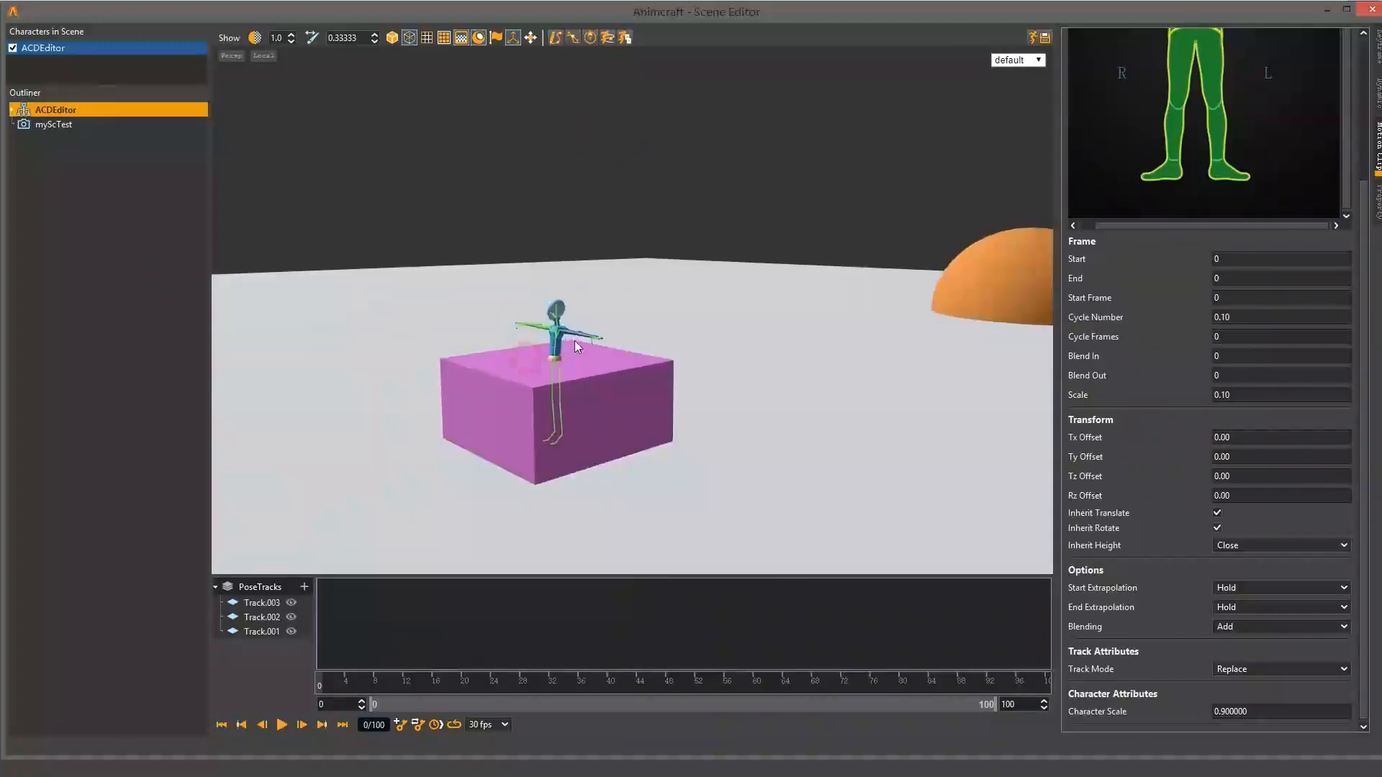
pyautogui.keyDown('alt'); pyautogui.moveTo(575, 340); pyautogui.dragTo(486, 390, button='right'); pyautogui.keyUp('alt')
pyautogui.keyDown('alt'); pyautogui.moveTo(568, 348); pyautogui.dragTo(868, 261, button='right'); pyautogui.keyUp('alt')
pyautogui.keyDown('alt'); pyautogui.moveTo(868, 260); pyautogui.dragTo(723, 310); pyautogui.keyUp('alt')
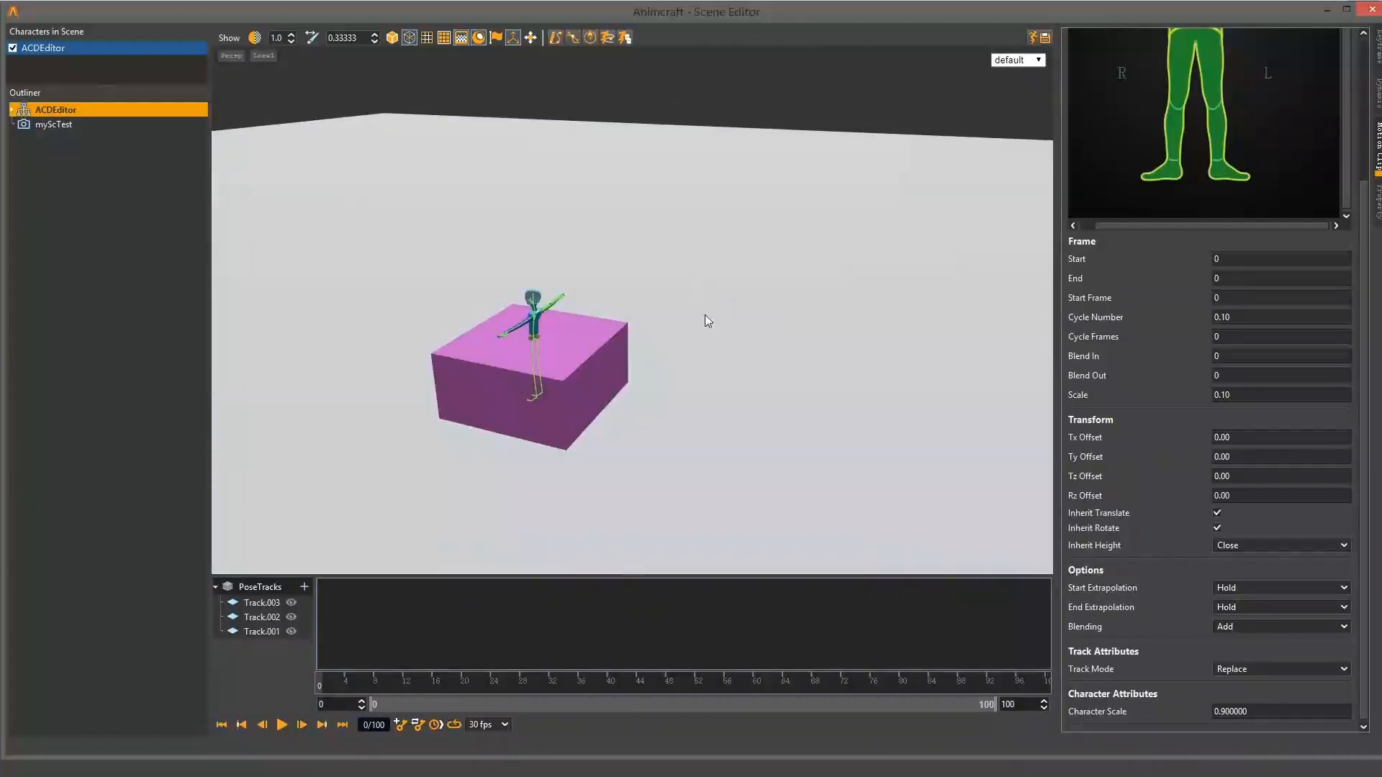
pyautogui.scroll(-2, 706, 315)
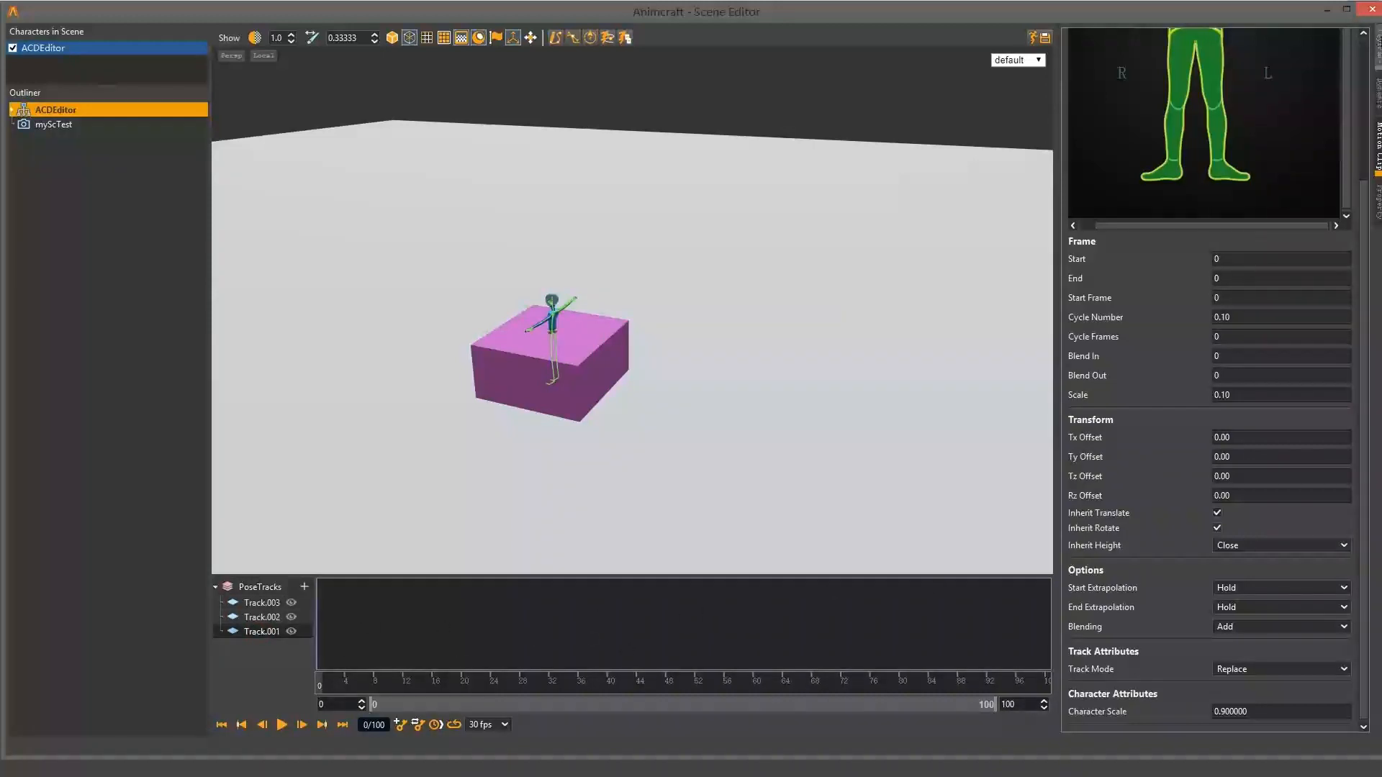
# - Add the walking(6) motion from the Walking folder of the animation library to the Scene Editor
pyautogui.click(1333, 12)
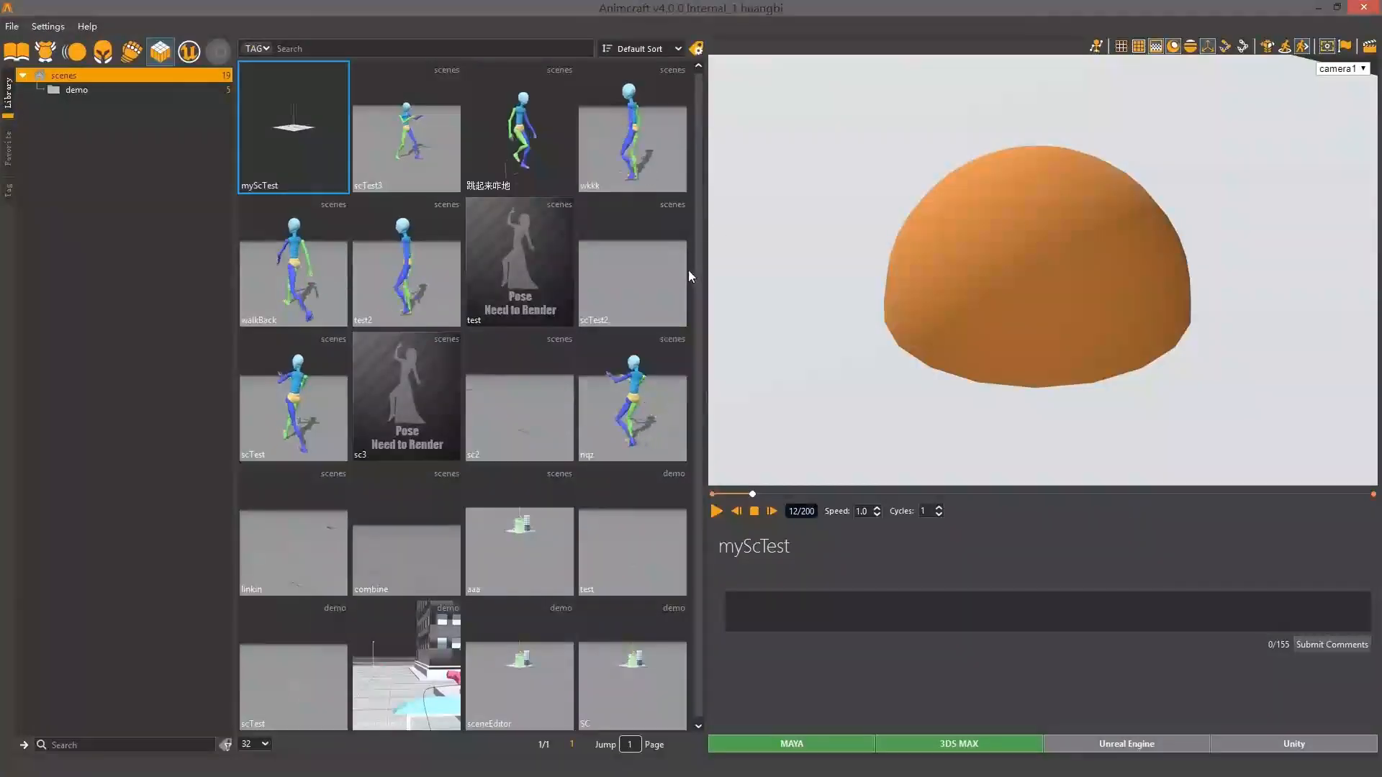
pyautogui.click(78, 52)
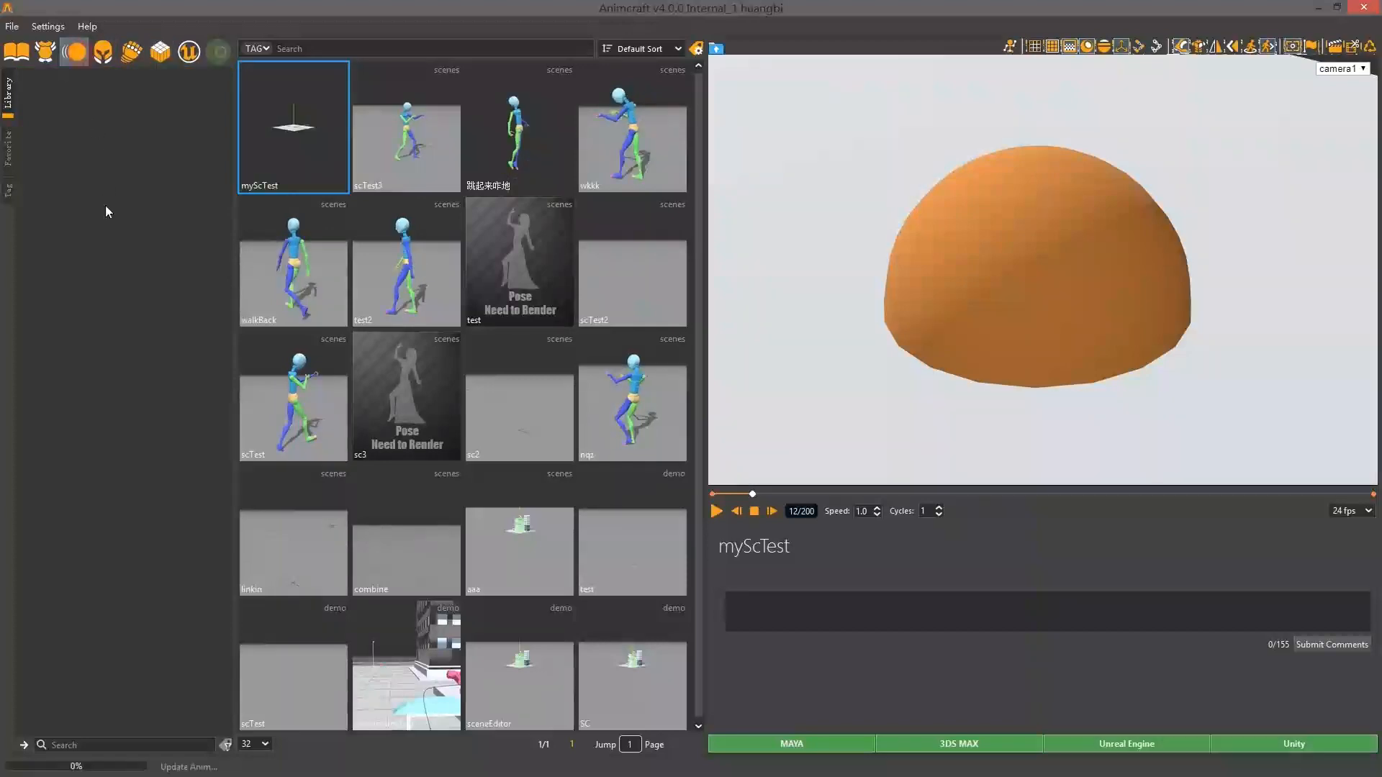
pyautogui.scroll(-2, 154, 409)
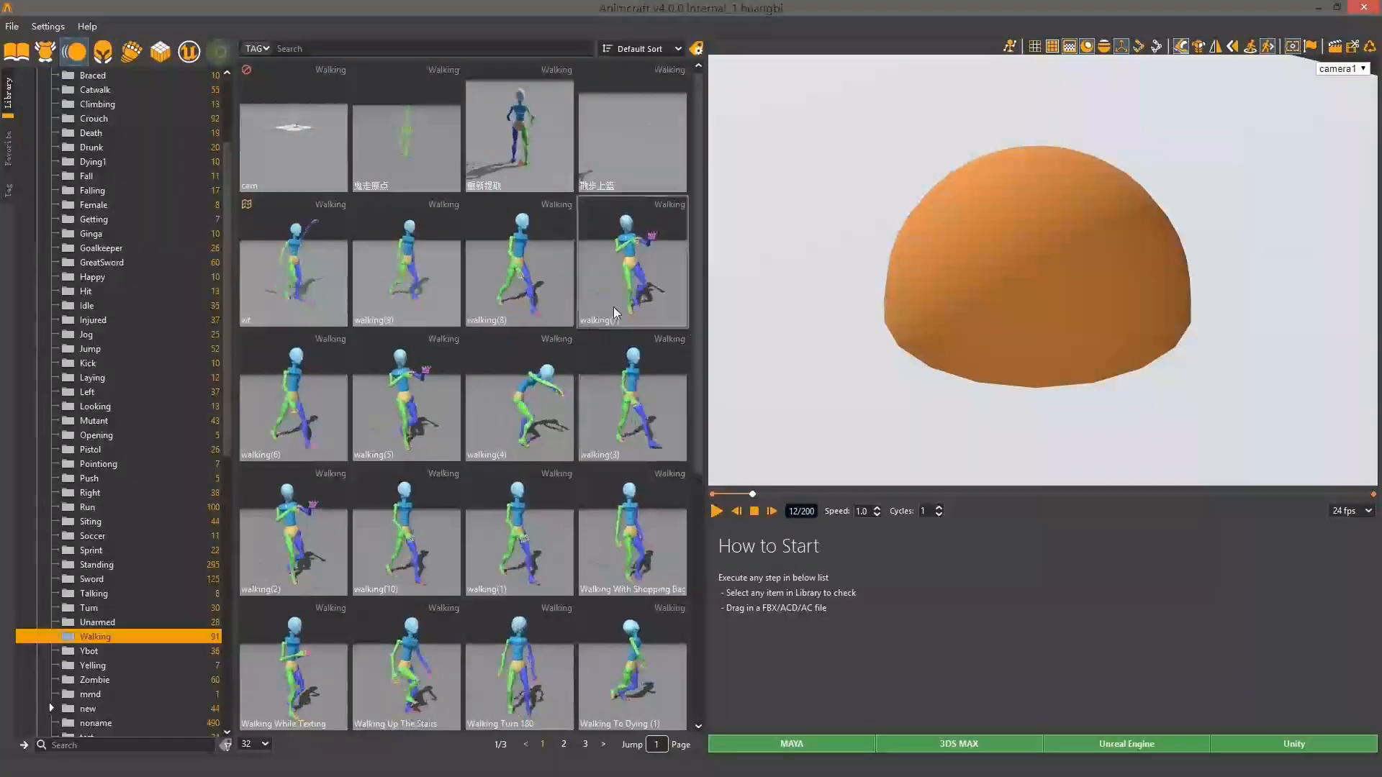
pyautogui.scroll(-1, 504, 295)
pyautogui.click(324, 346)
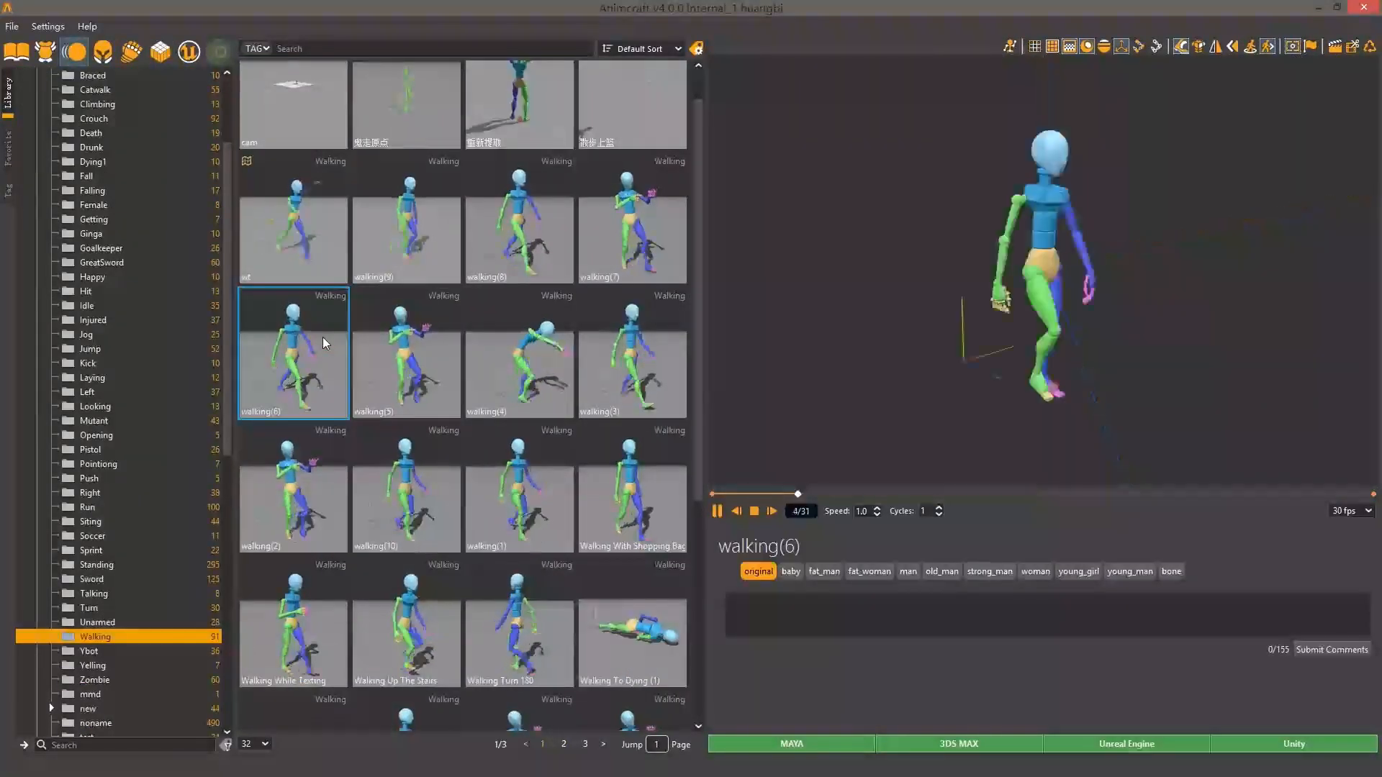
pyautogui.rightClick(321, 335)
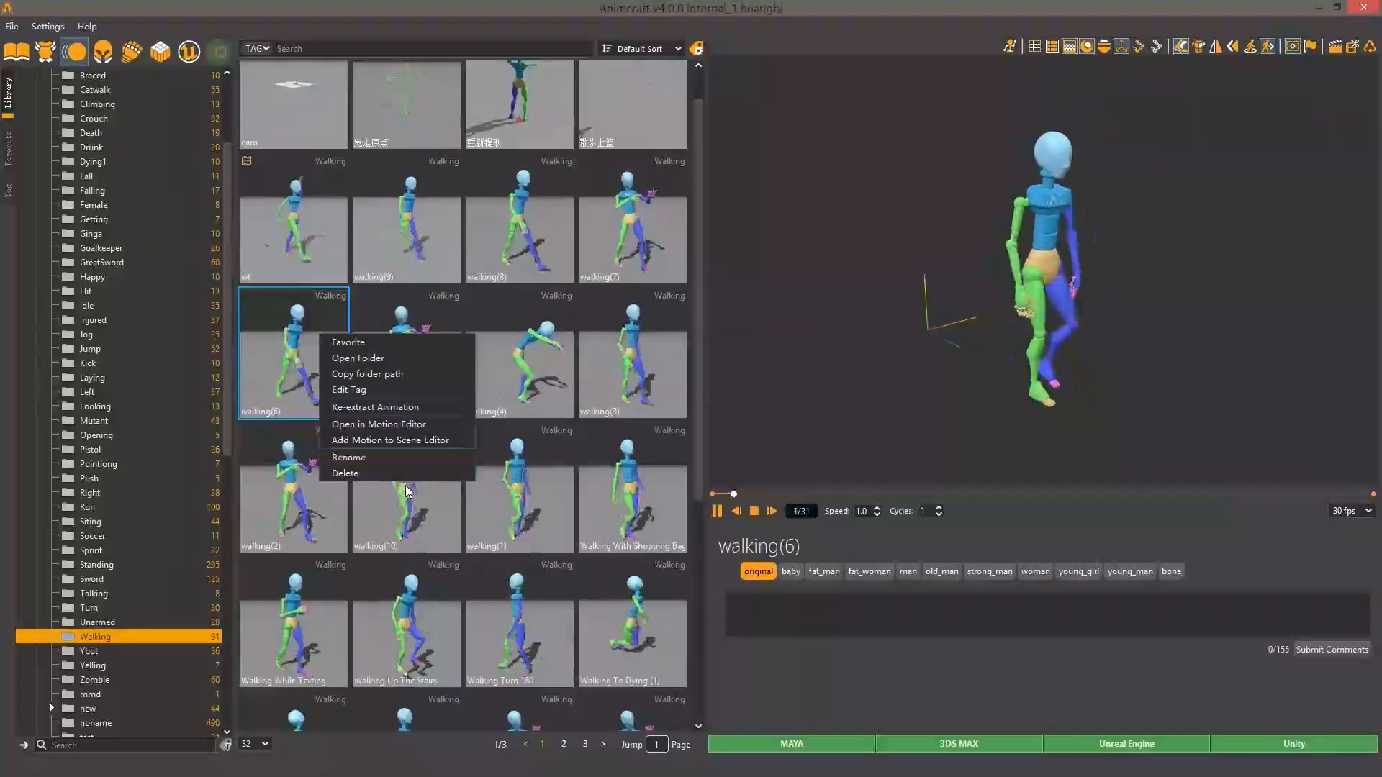
pyautogui.click(403, 440)
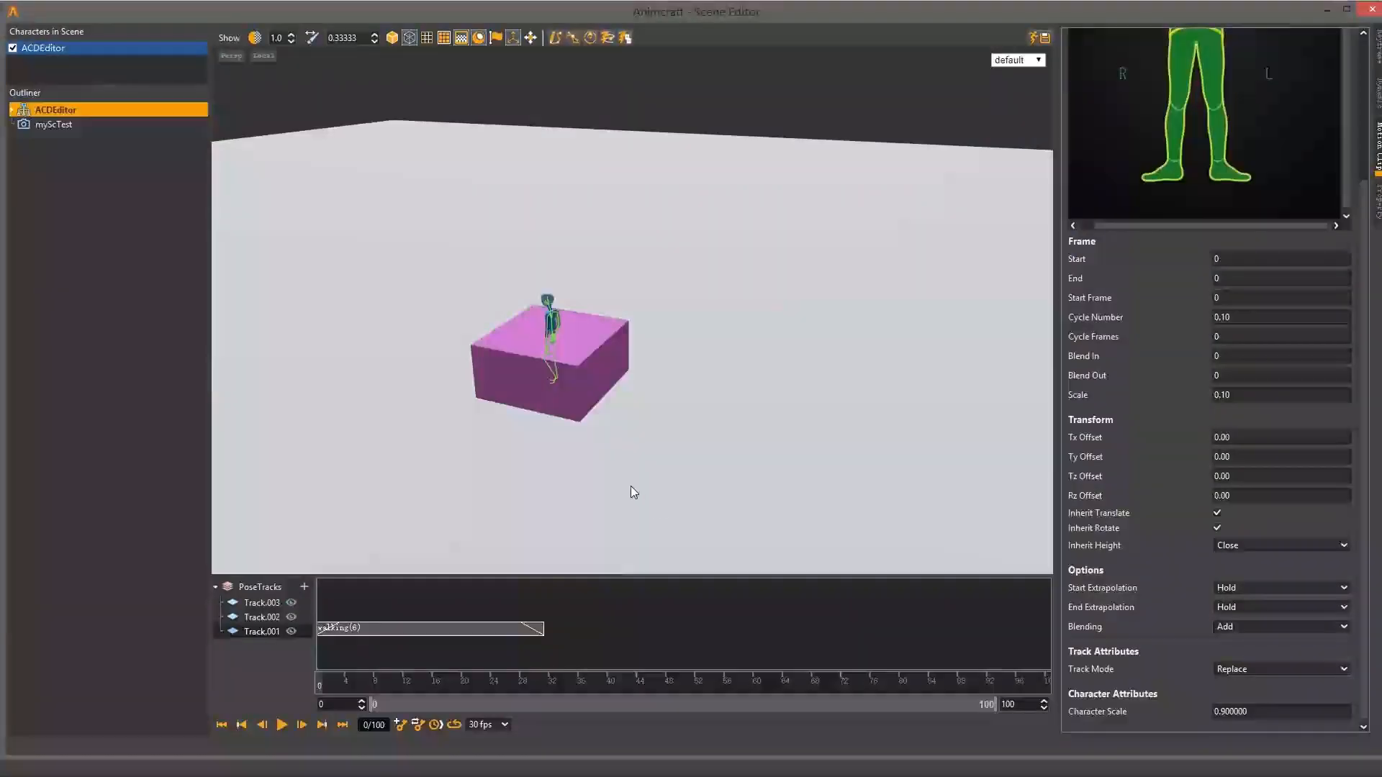
# - Frame the pink box from the side and play the walking(6) motion on the character
pyautogui.moveTo(631, 487); pyautogui.dragTo(601, 514, button='middle')
pyautogui.keyDown('alt'); pyautogui.moveTo(639, 435); pyautogui.dragTo(723, 413); pyautogui.keyUp('alt')
pyautogui.keyDown('alt'); pyautogui.moveTo(723, 413); pyautogui.dragTo(695, 456, button='middle'); pyautogui.keyUp('alt')
pyautogui.keyDown('alt'); pyautogui.moveTo(711, 436); pyautogui.dragTo(710, 435); pyautogui.keyUp('alt')
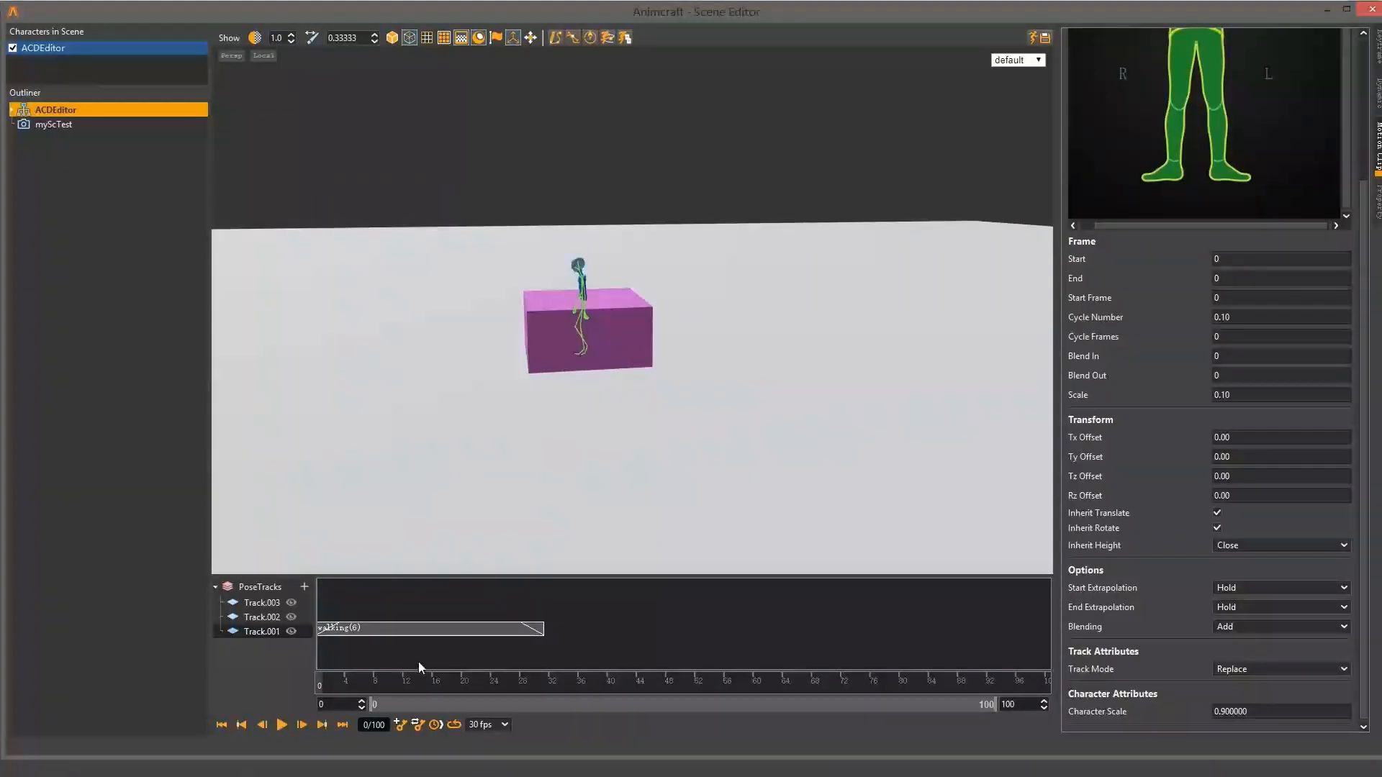
pyautogui.press('space')
pyautogui.press('space')
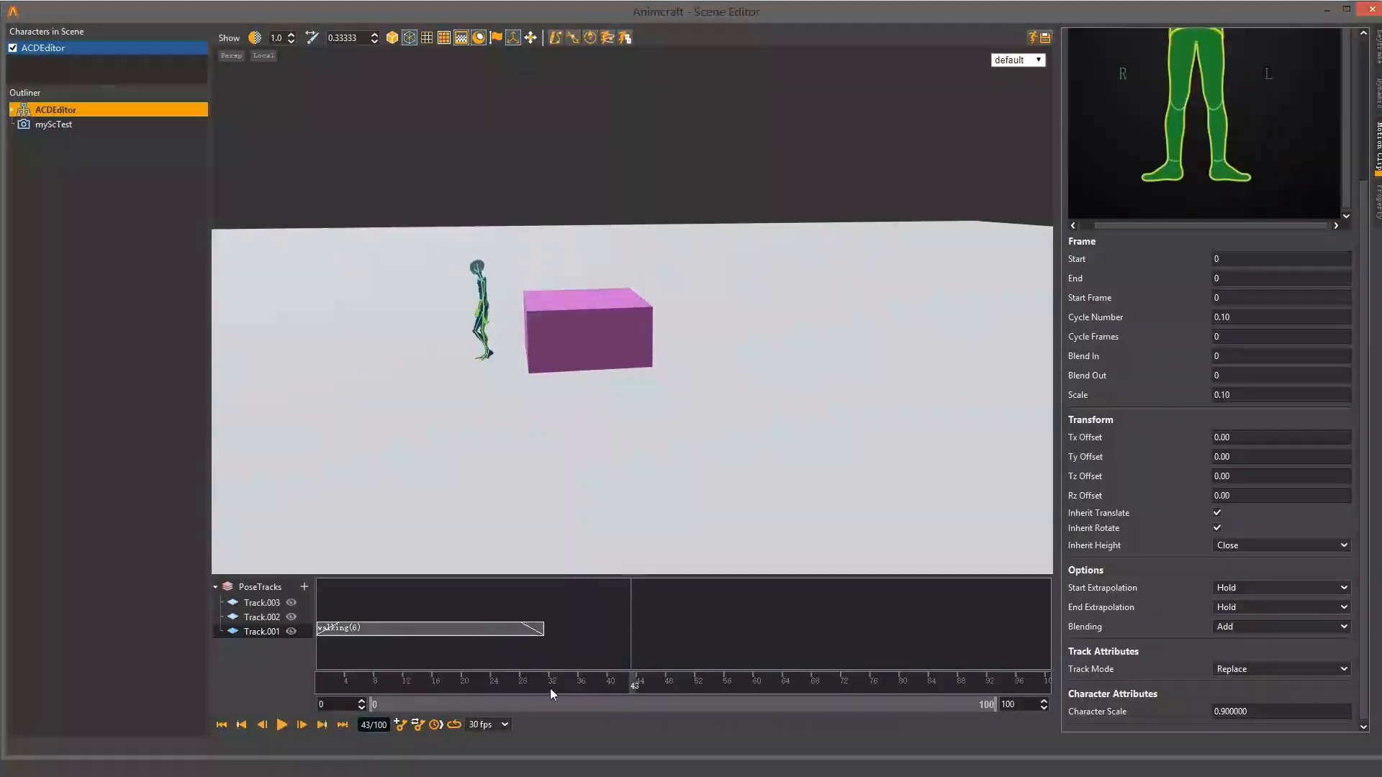
# - Scrub through the walking(6) clip and past its end, and examine the character's position beside the pink box
pyautogui.click(384, 692)
pyautogui.moveTo(452, 685); pyautogui.dragTo(595, 686)
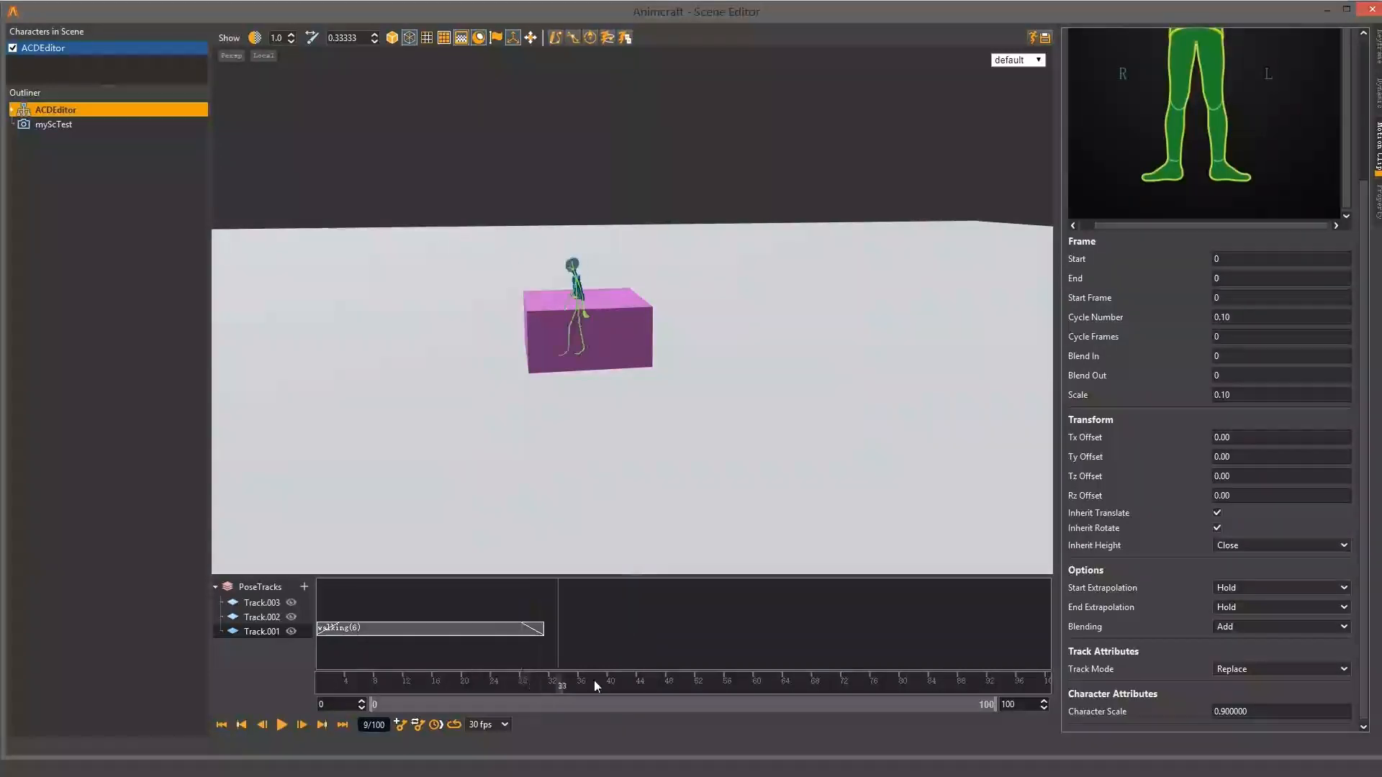
pyautogui.moveTo(769, 682); pyautogui.dragTo(806, 682)
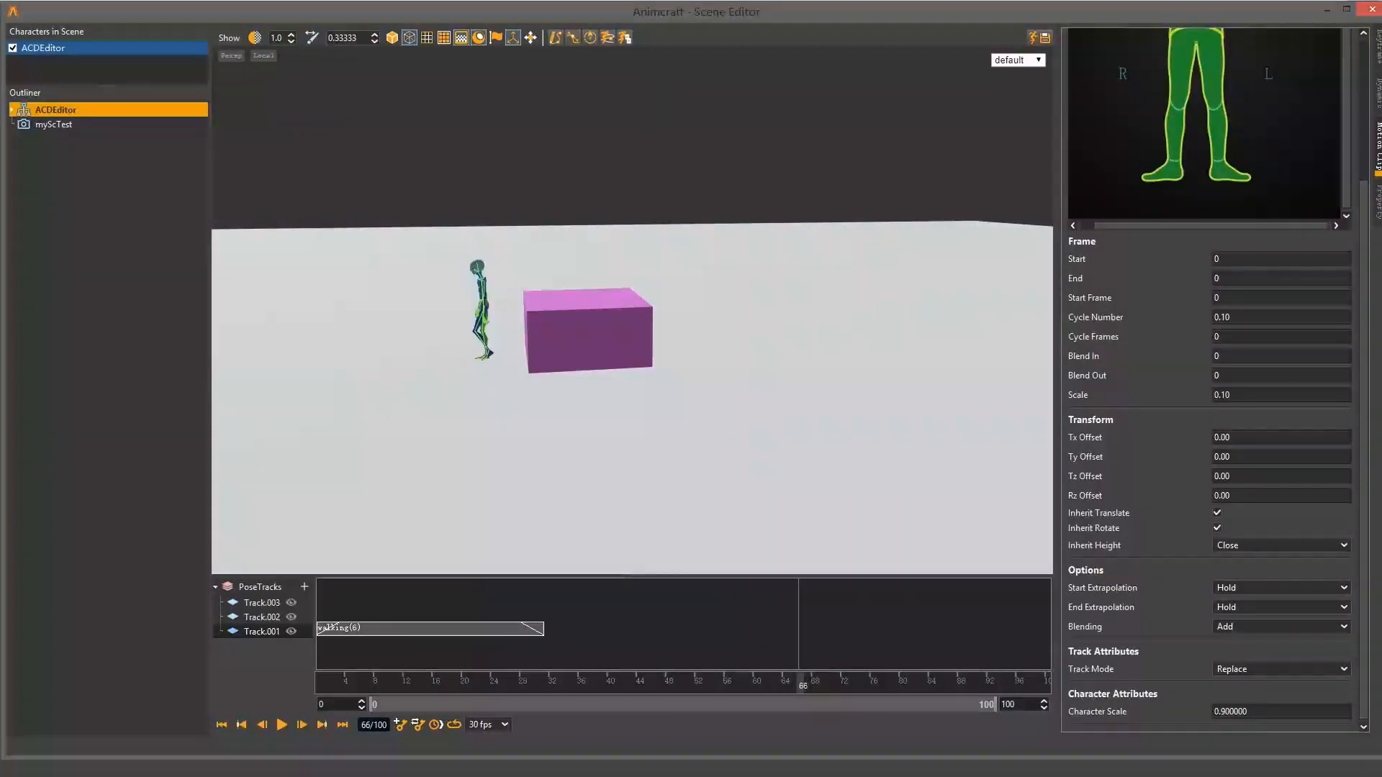
pyautogui.keyDown('alt'); pyautogui.moveTo(466, 440); pyautogui.dragTo(530, 376, button='middle'); pyautogui.keyUp('alt')
pyautogui.keyDown('alt'); pyautogui.moveTo(531, 377); pyautogui.dragTo(521, 395); pyautogui.keyUp('alt')
pyautogui.scroll(2, 522, 396)
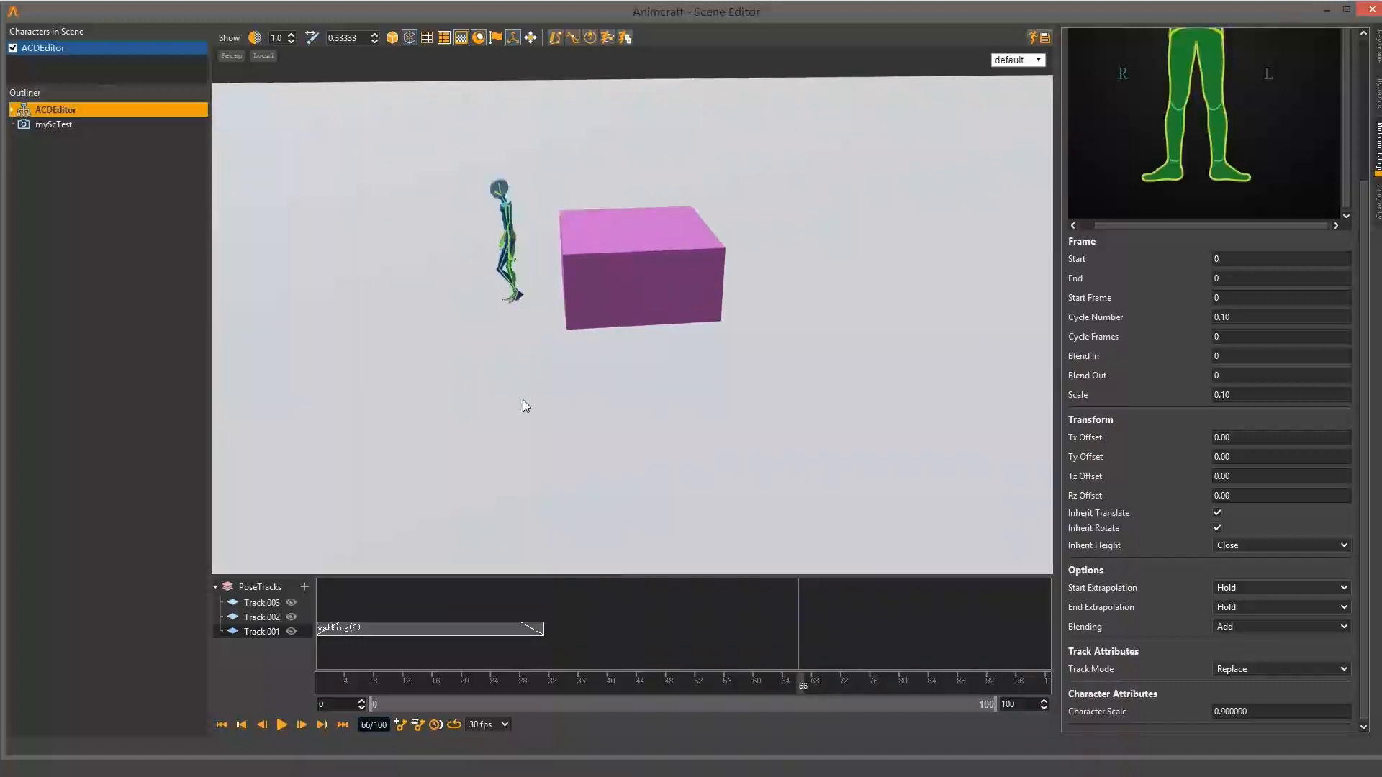
pyautogui.keyDown('alt'); pyautogui.moveTo(523, 400); pyautogui.dragTo(523, 440, button='middle'); pyautogui.keyUp('alt')
pyautogui.keyDown('alt'); pyautogui.moveTo(524, 400); pyautogui.dragTo(527, 396); pyautogui.keyUp('alt')
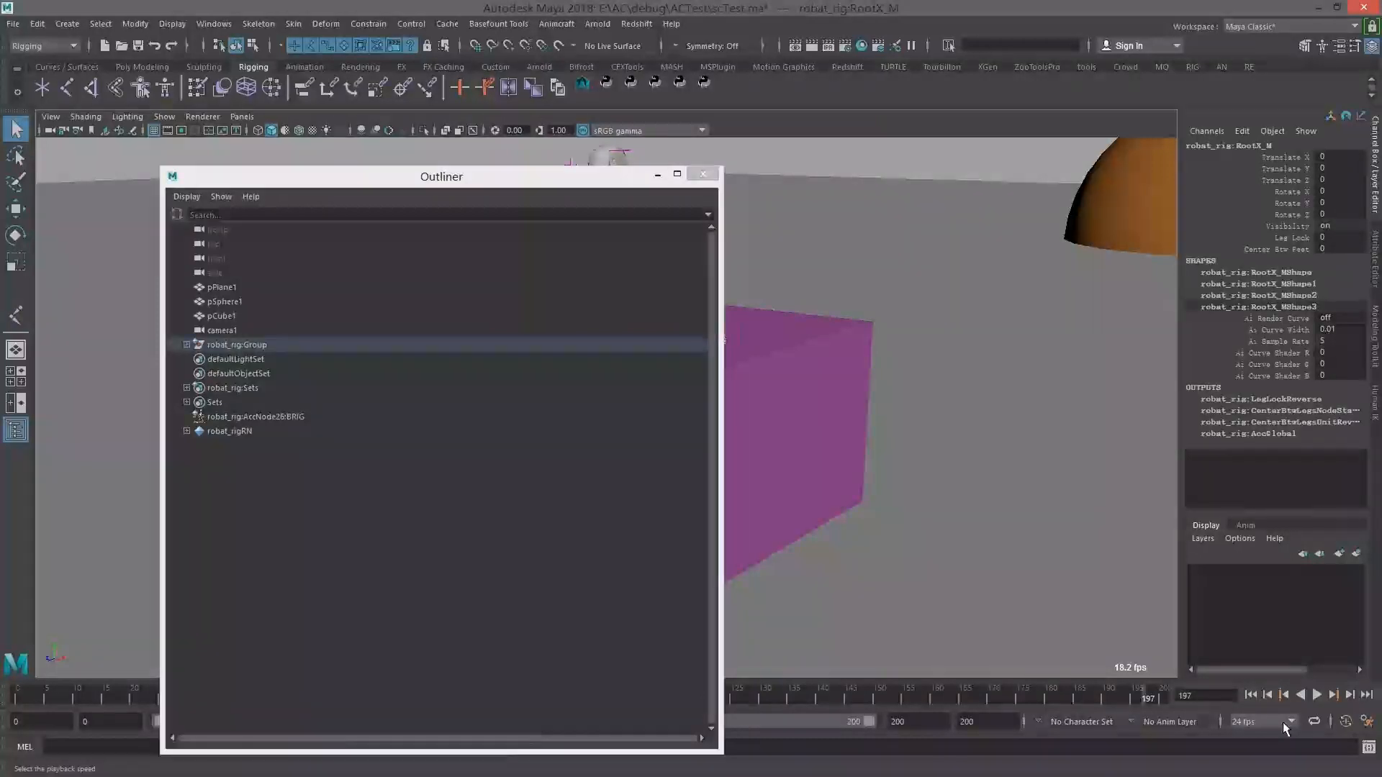
# - Check the playback speed in the Maya scene, and set the Scene Editor to 24 fps with an end frame of 200
pyautogui.click(711, 178)
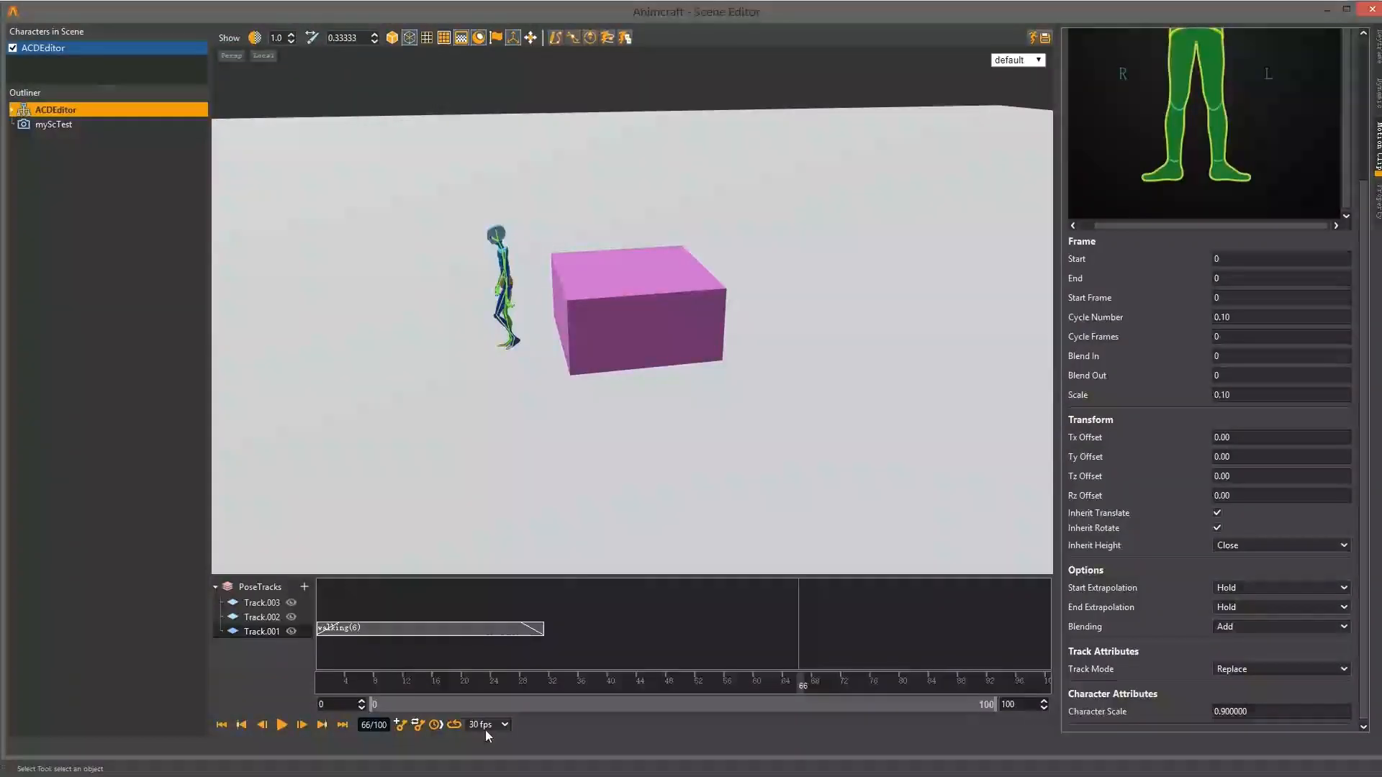
pyautogui.click(494, 727)
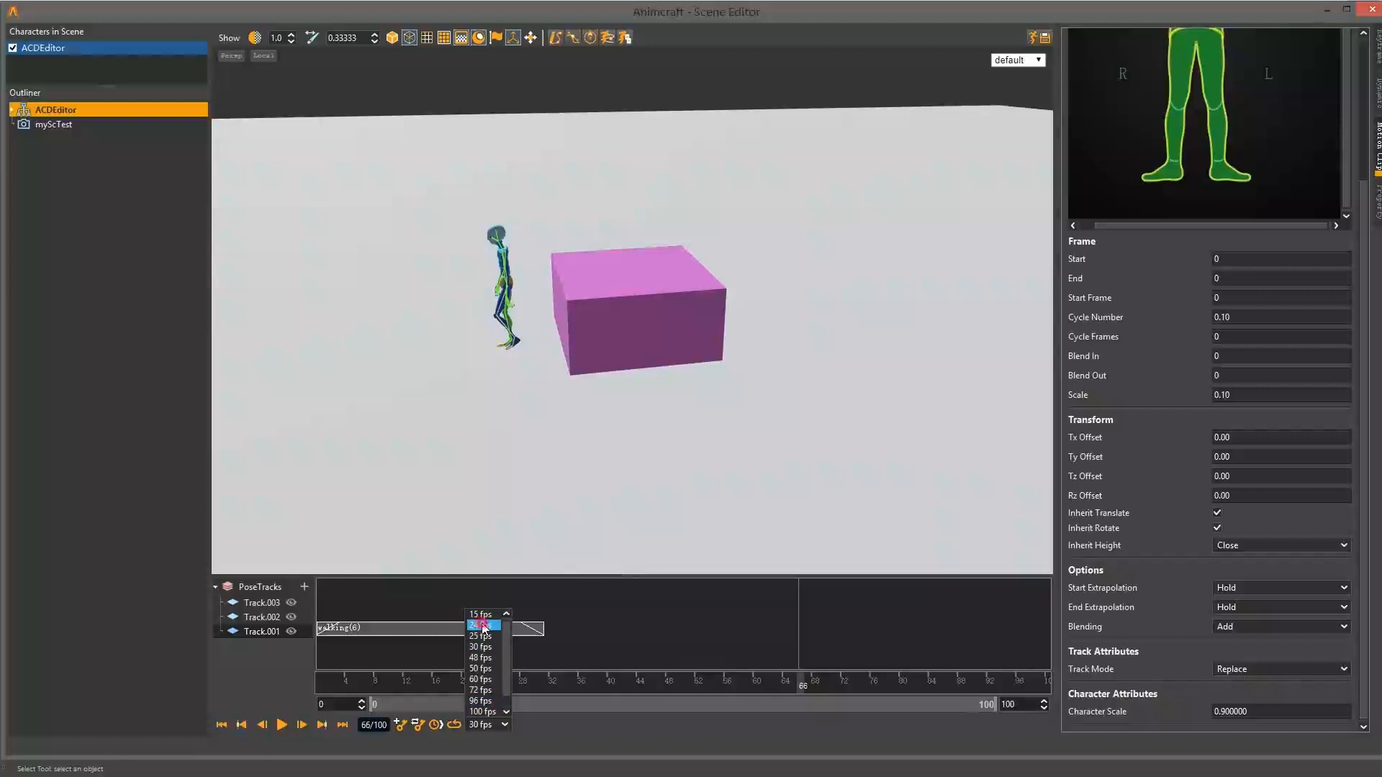
pyautogui.click(481, 626)
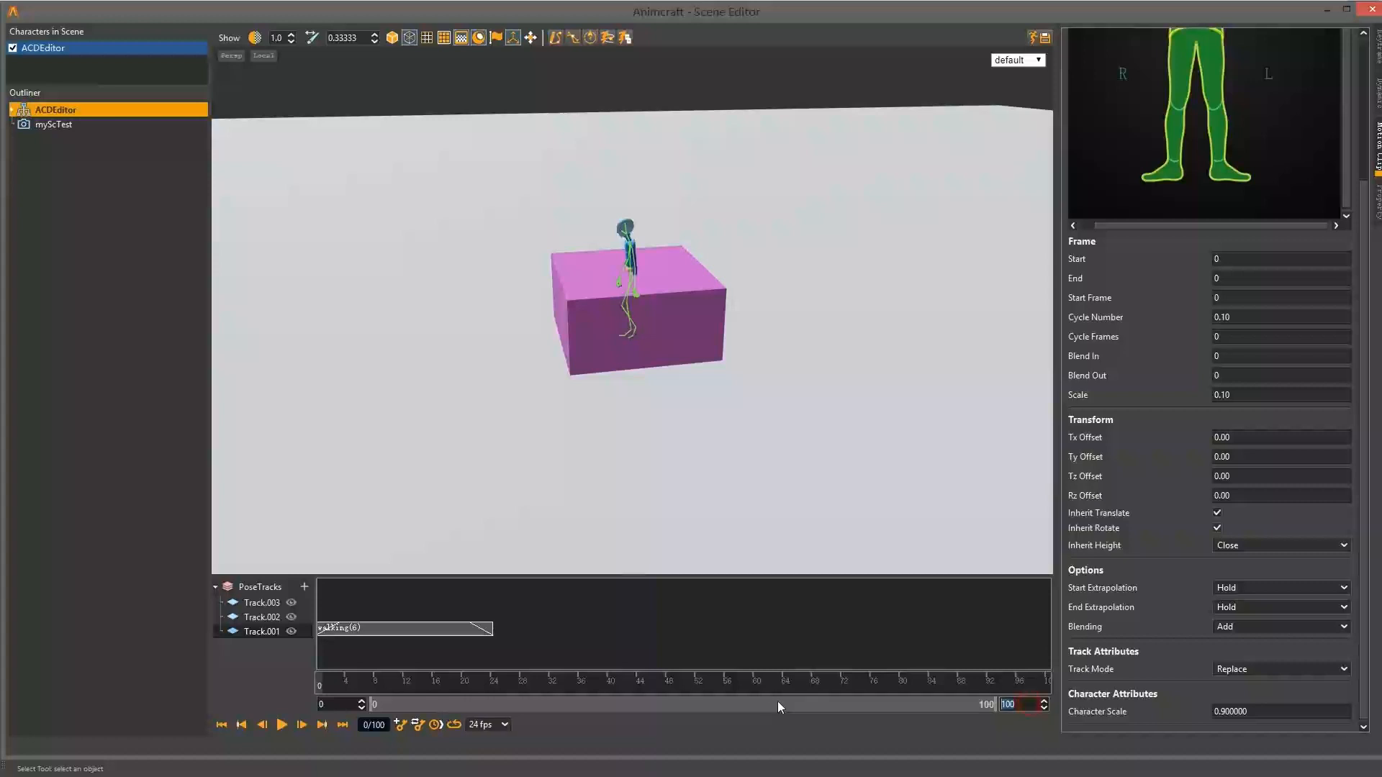
pyautogui.write('200')
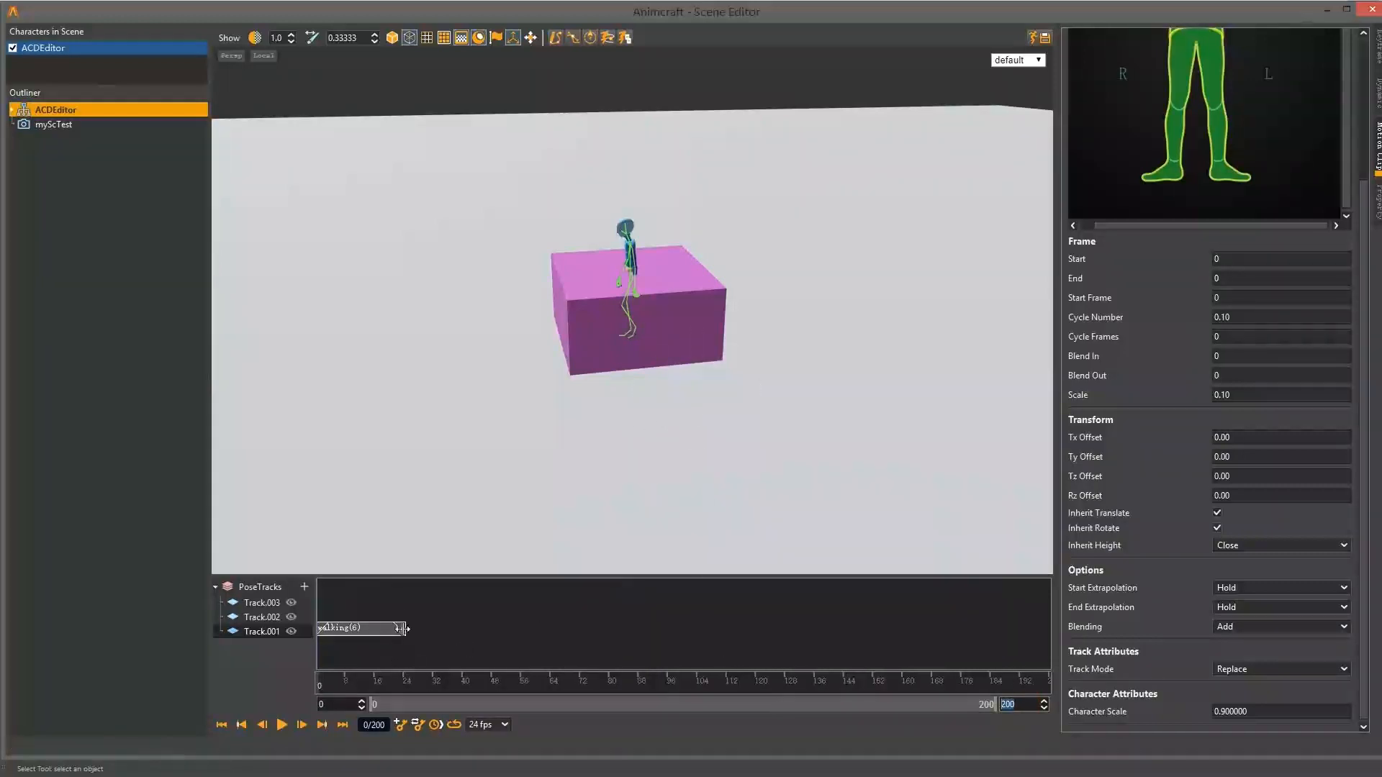
# - Extend the walking(6) clip on Track.001 to about 8.68 cycles so it fills the 200-frame timeline
pyautogui.click(353, 630)
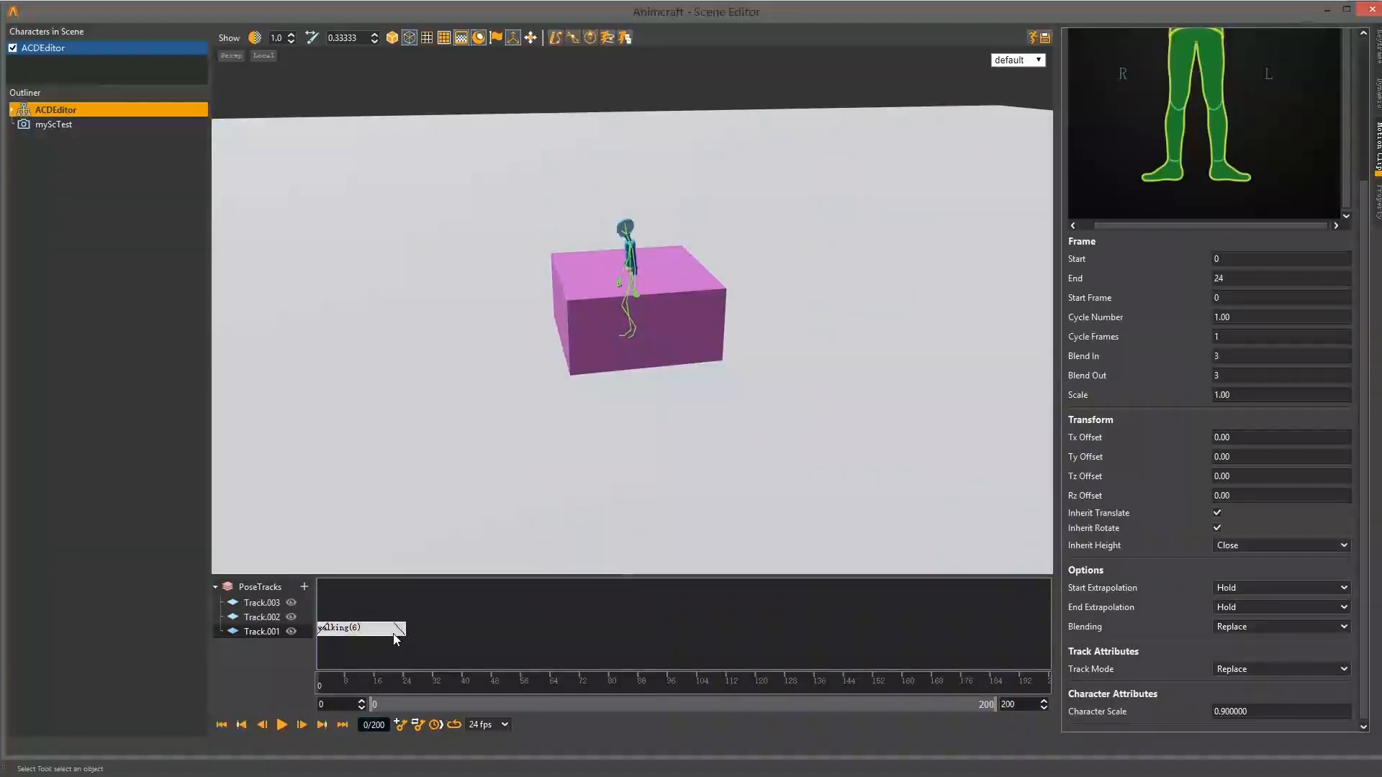
pyautogui.moveTo(500, 354); pyautogui.dragTo(537, 460, button='middle')
pyautogui.scroll(3, 580, 396)
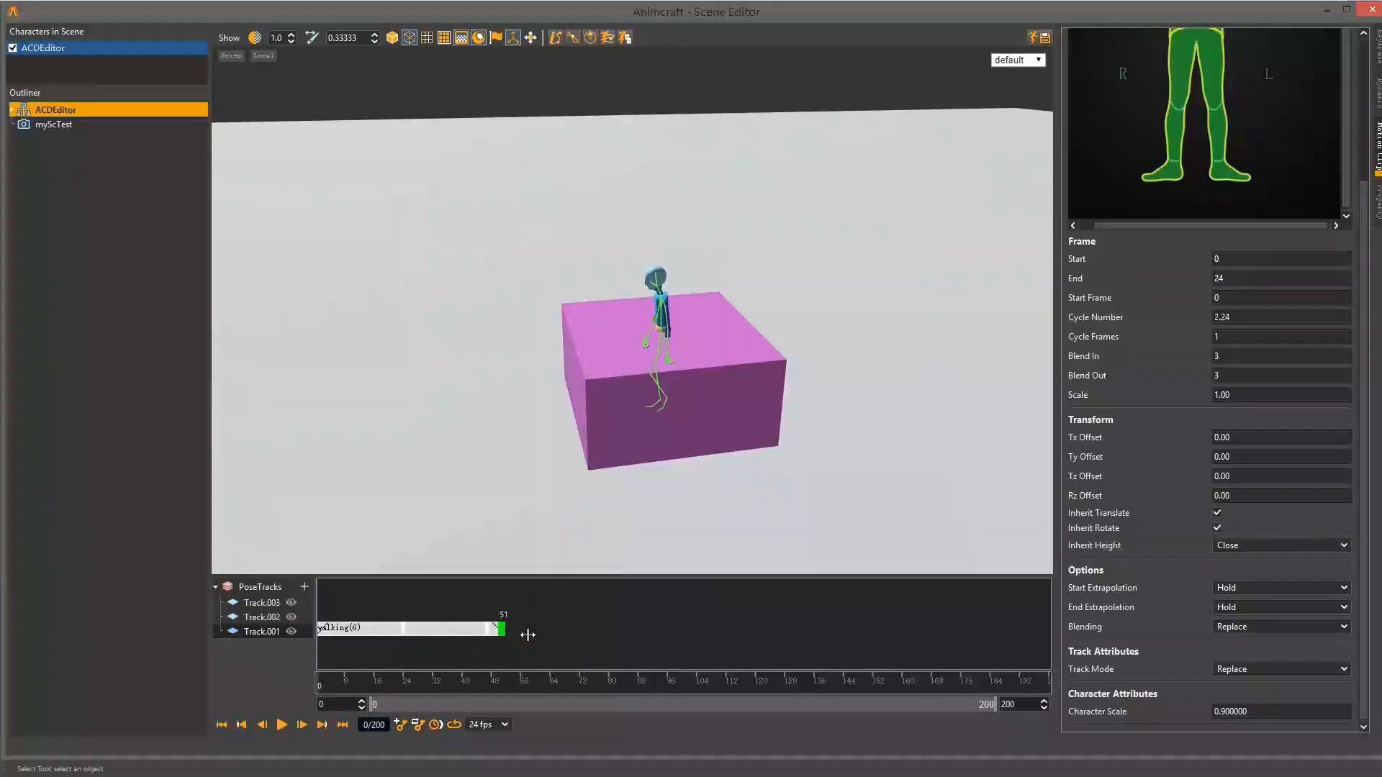
pyautogui.moveTo(528, 634); pyautogui.dragTo(1053, 638)
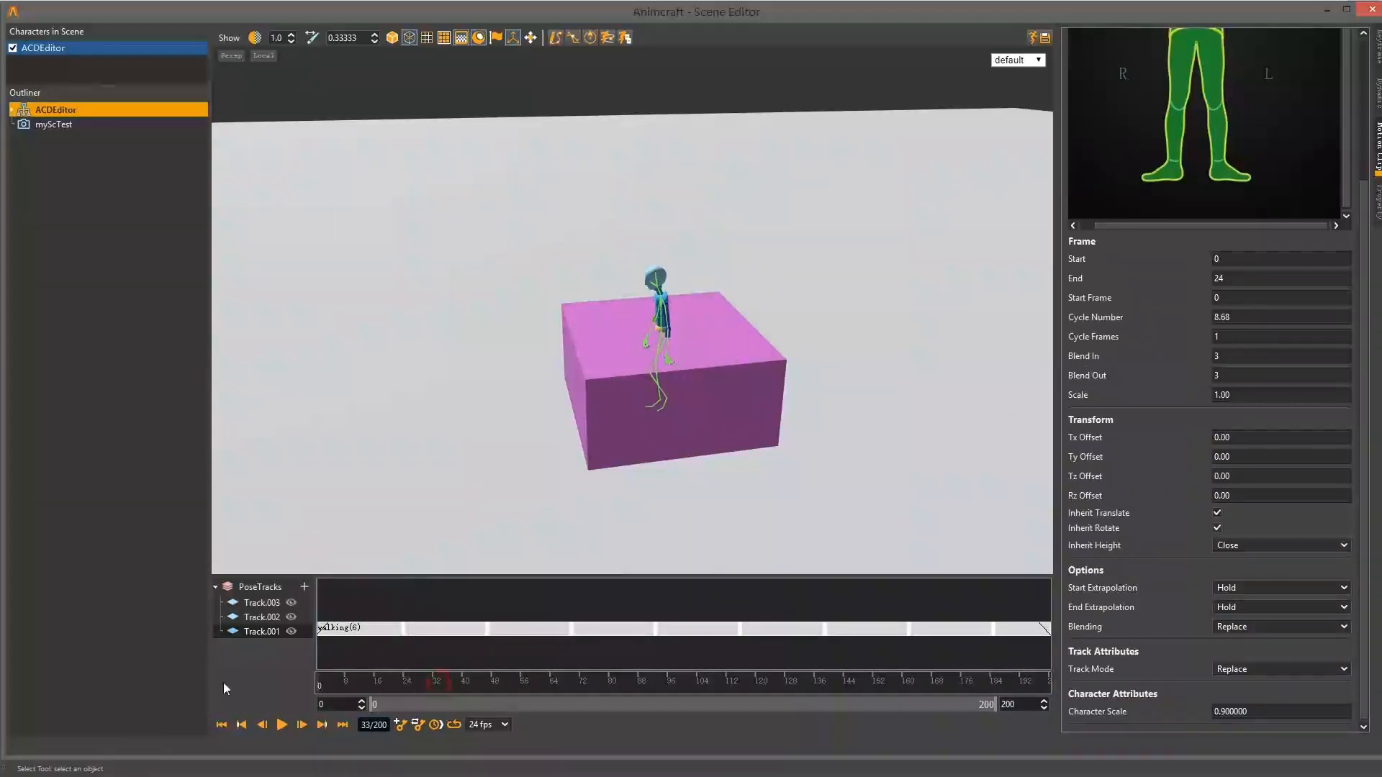
# - Play the extended walk from the start of the timeline to check how its cycles join
pyautogui.scroll(-2, 624, 377)
pyautogui.moveTo(614, 348)
pyautogui.mouseDown(button='middle')
pyautogui.moveTo(624, 377)
pyautogui.moveTo(634, 346)
pyautogui.mouseUp(button='middle')
pyautogui.press('space')
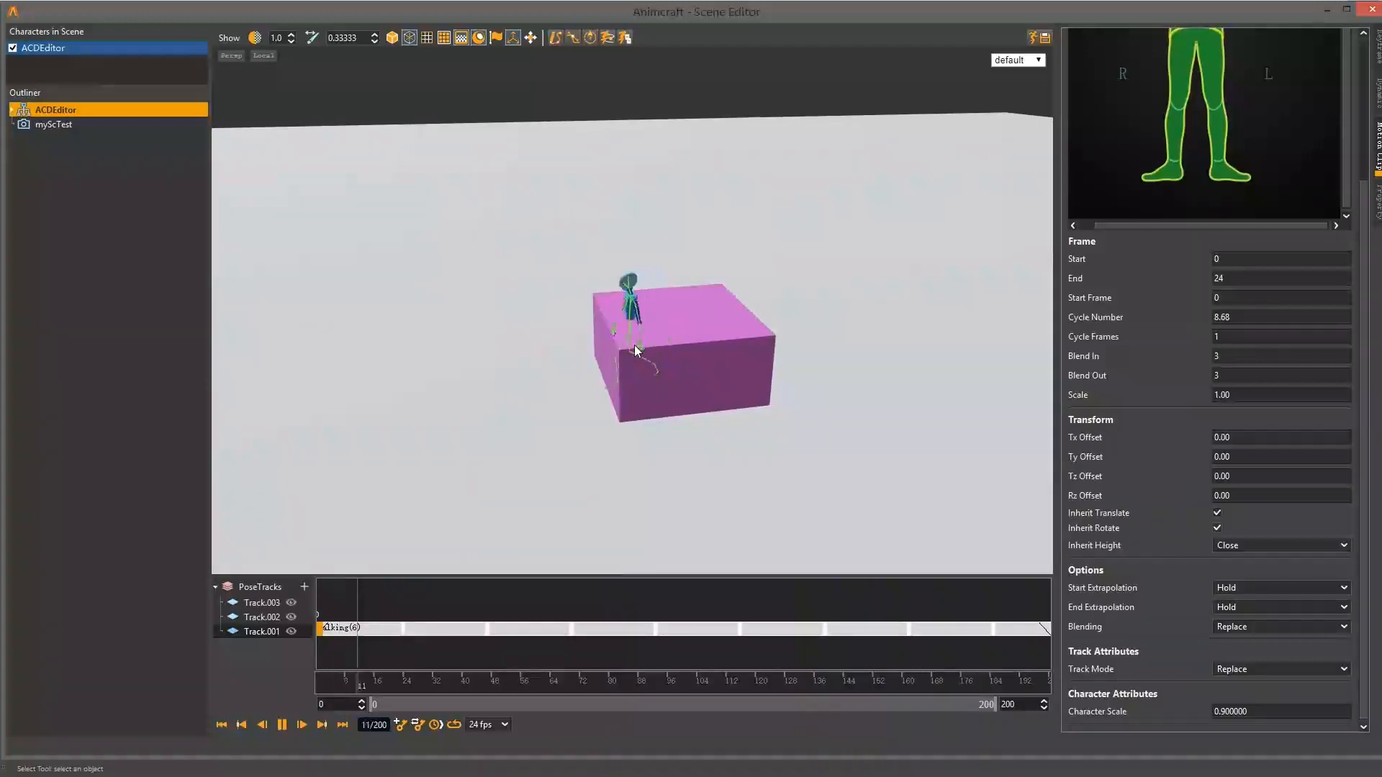
pyautogui.press('space')
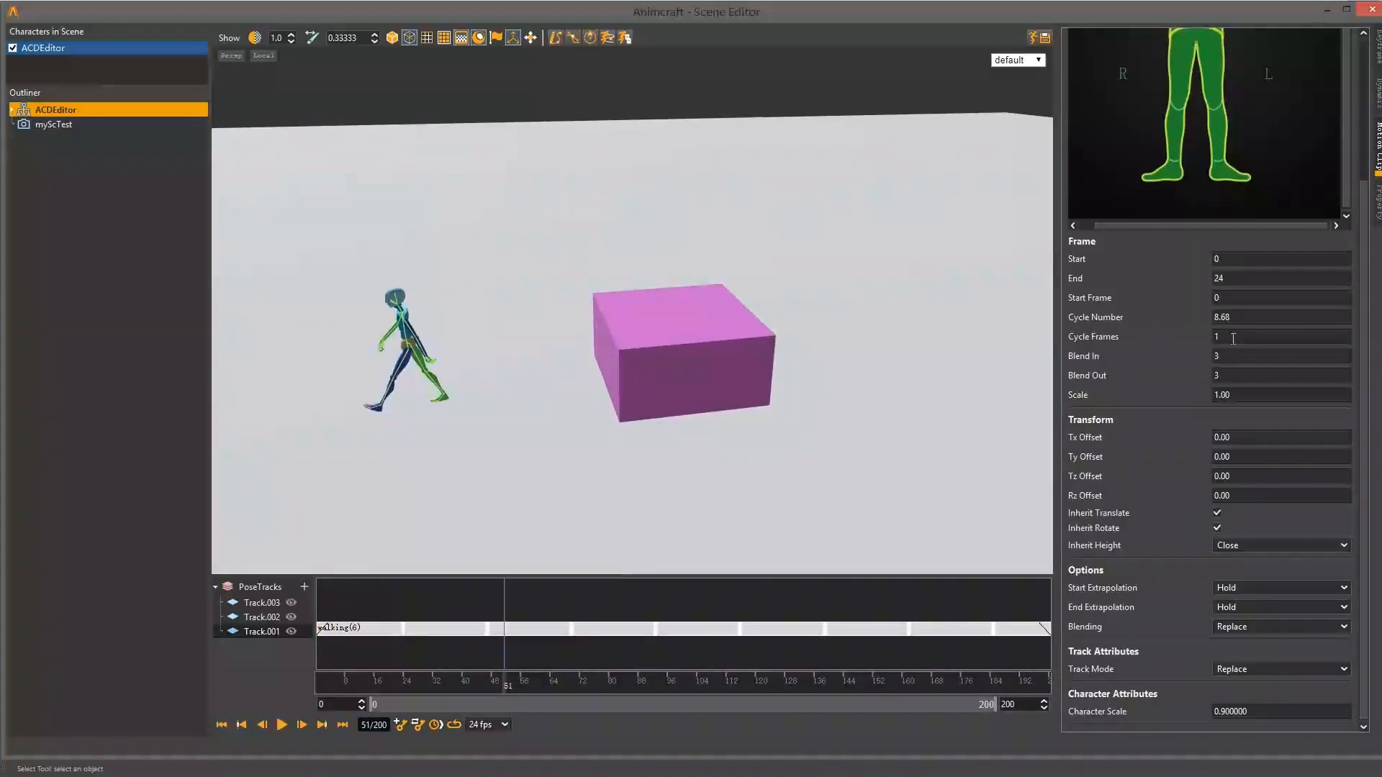
# - Set the walking(6) clip's Cycle Frames to 0 and play the walk again from frame 0
pyautogui.write('0')
pyautogui.press('Return')
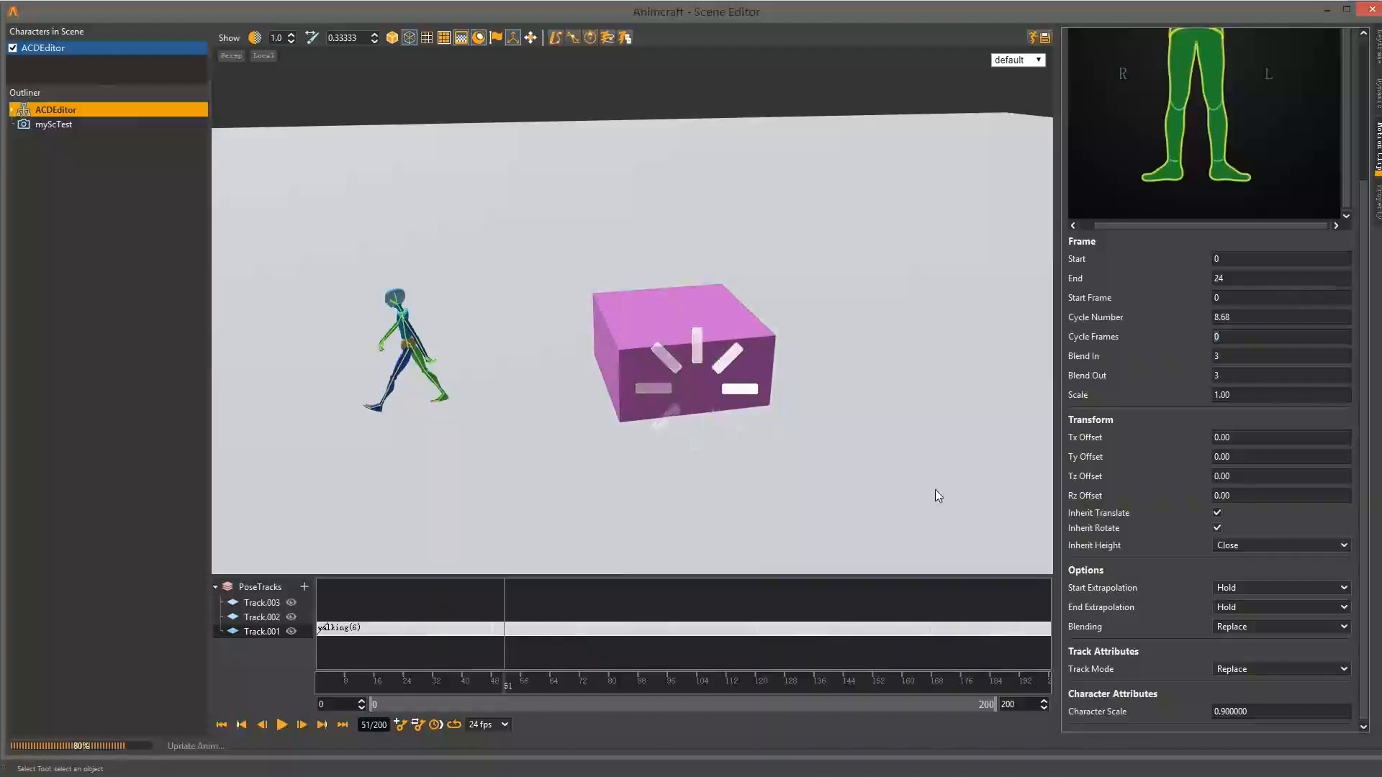
pyautogui.moveTo(505, 374); pyautogui.dragTo(522, 391, button='middle')
pyautogui.scroll(-2, 523, 392)
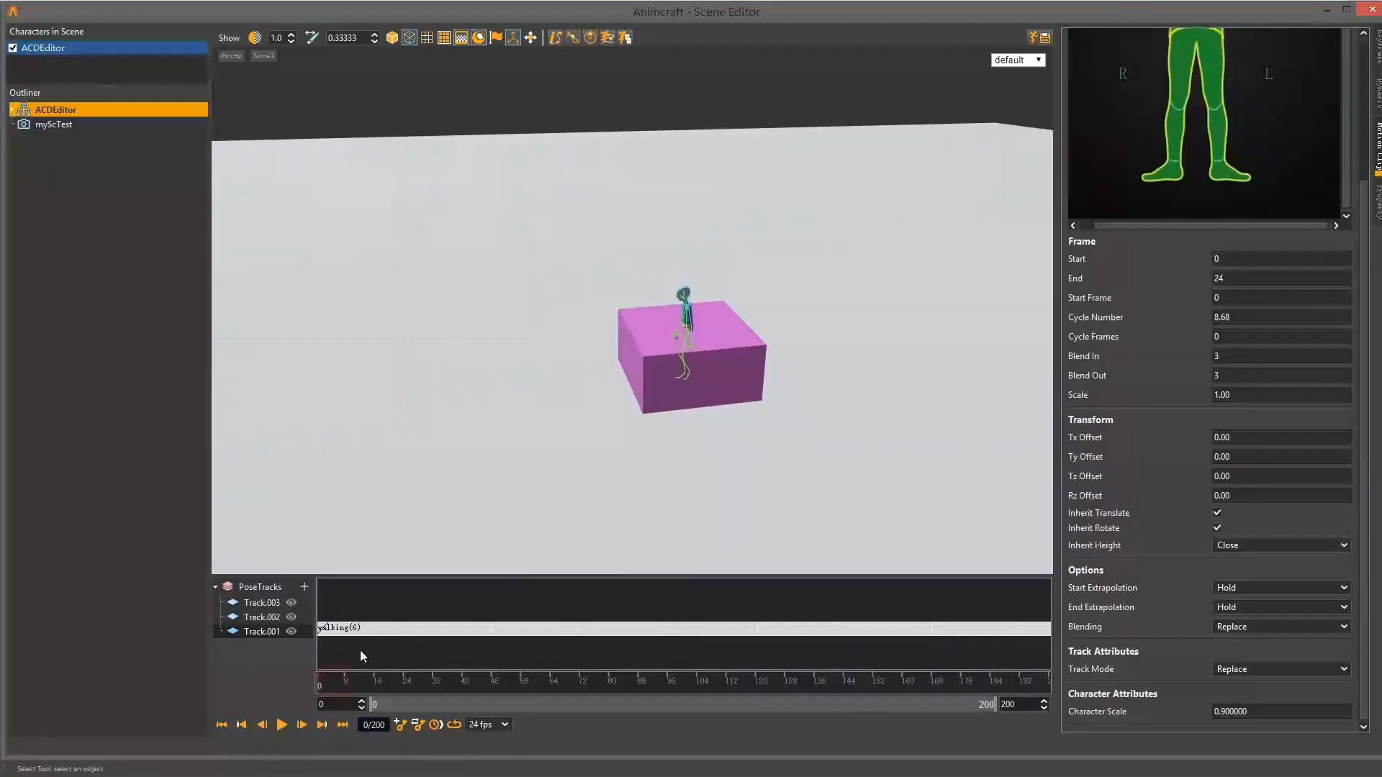
pyautogui.press('space')
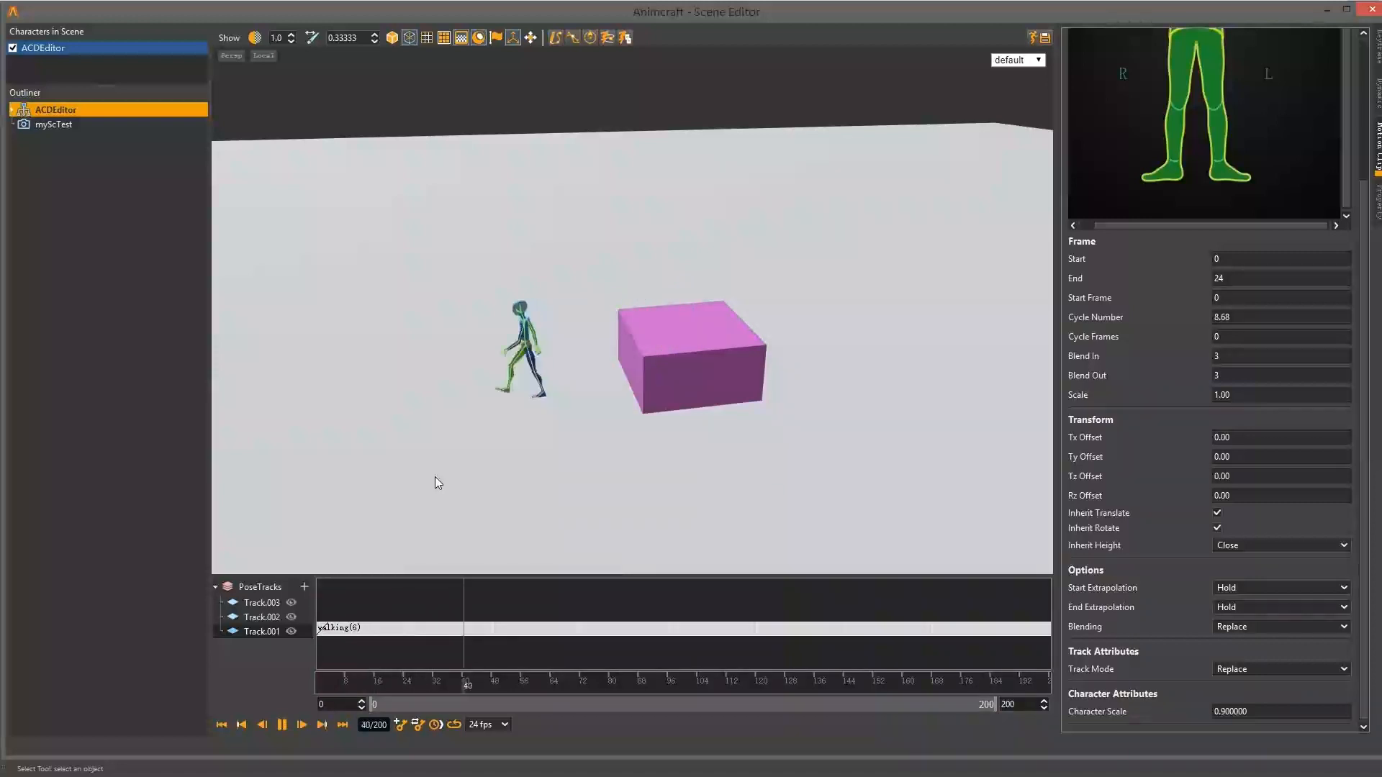
pyautogui.press('space')
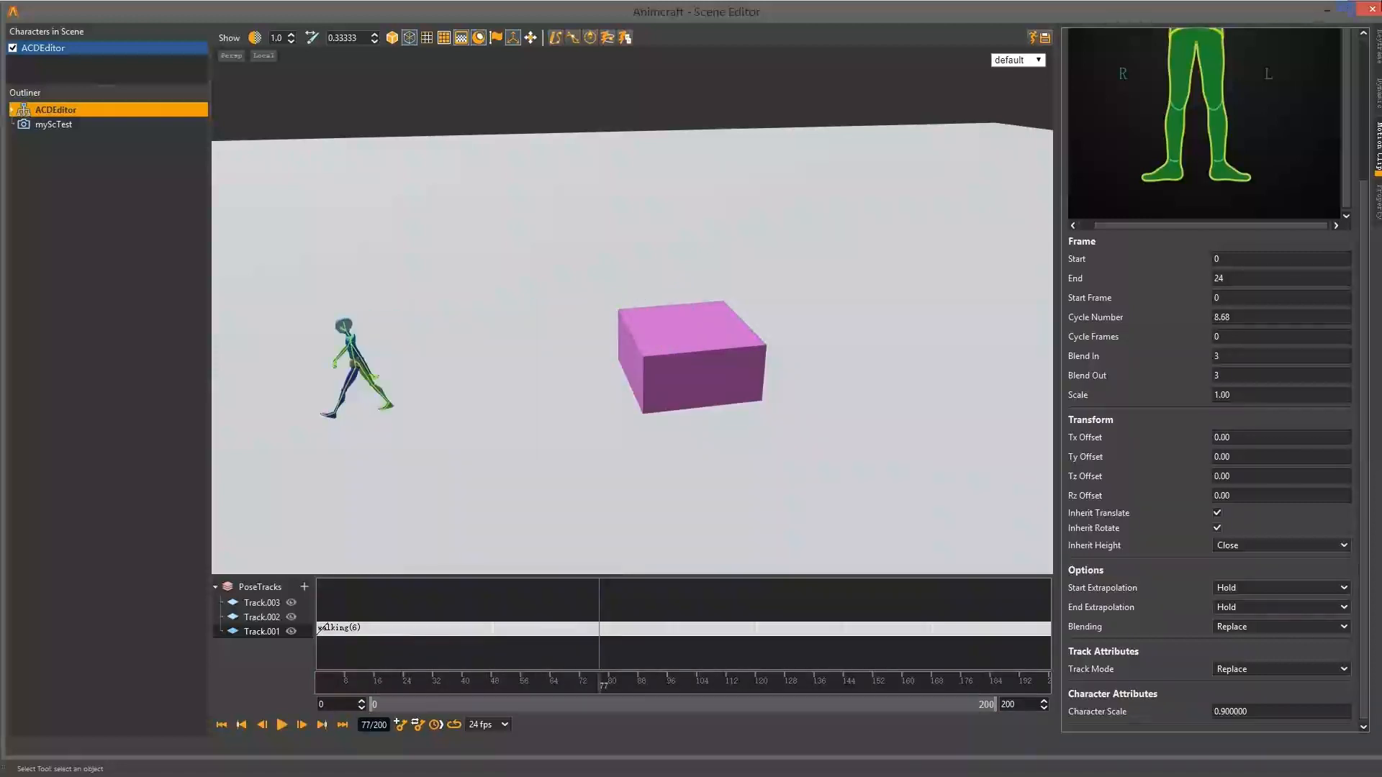
# - Add the walking(7) motion from the Walking folder of the library to the Scene Editor
pyautogui.click(1325, 10)
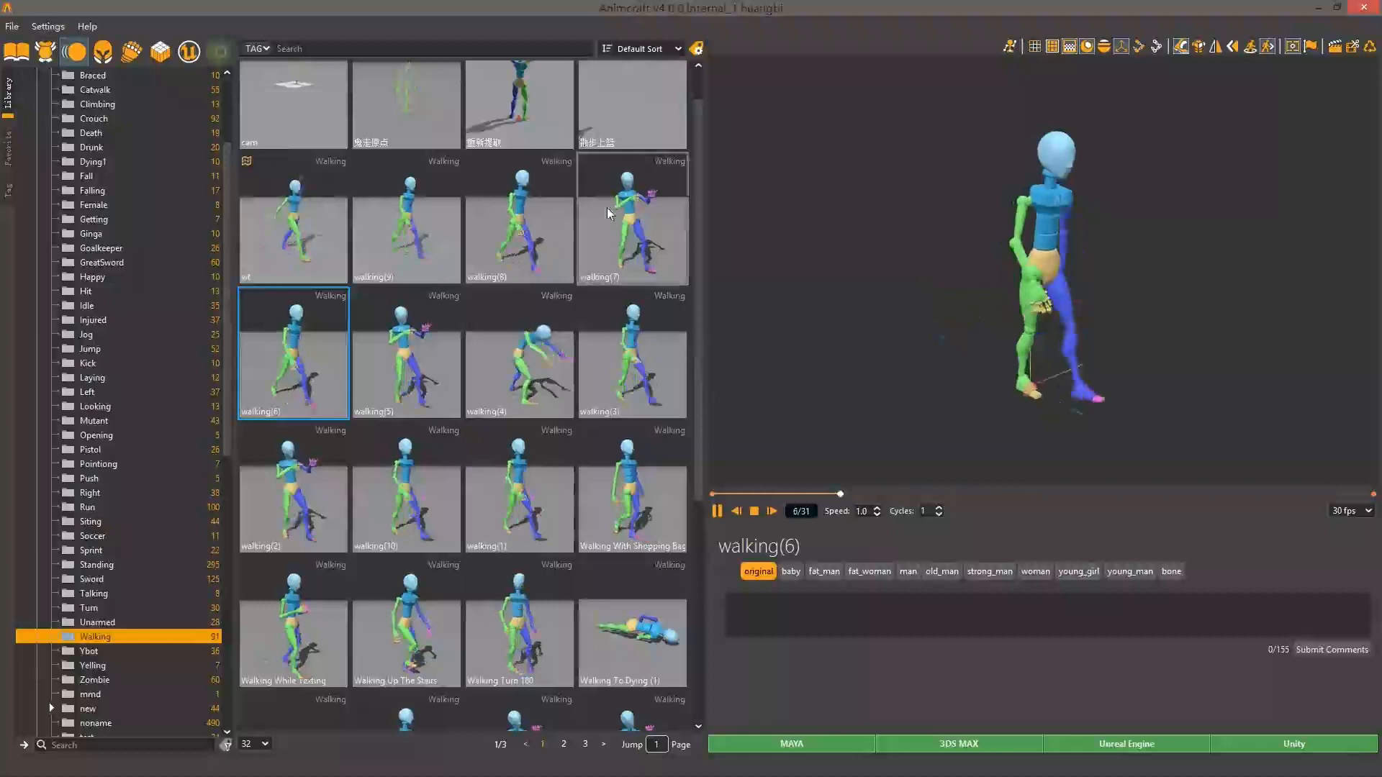
pyautogui.click(607, 209)
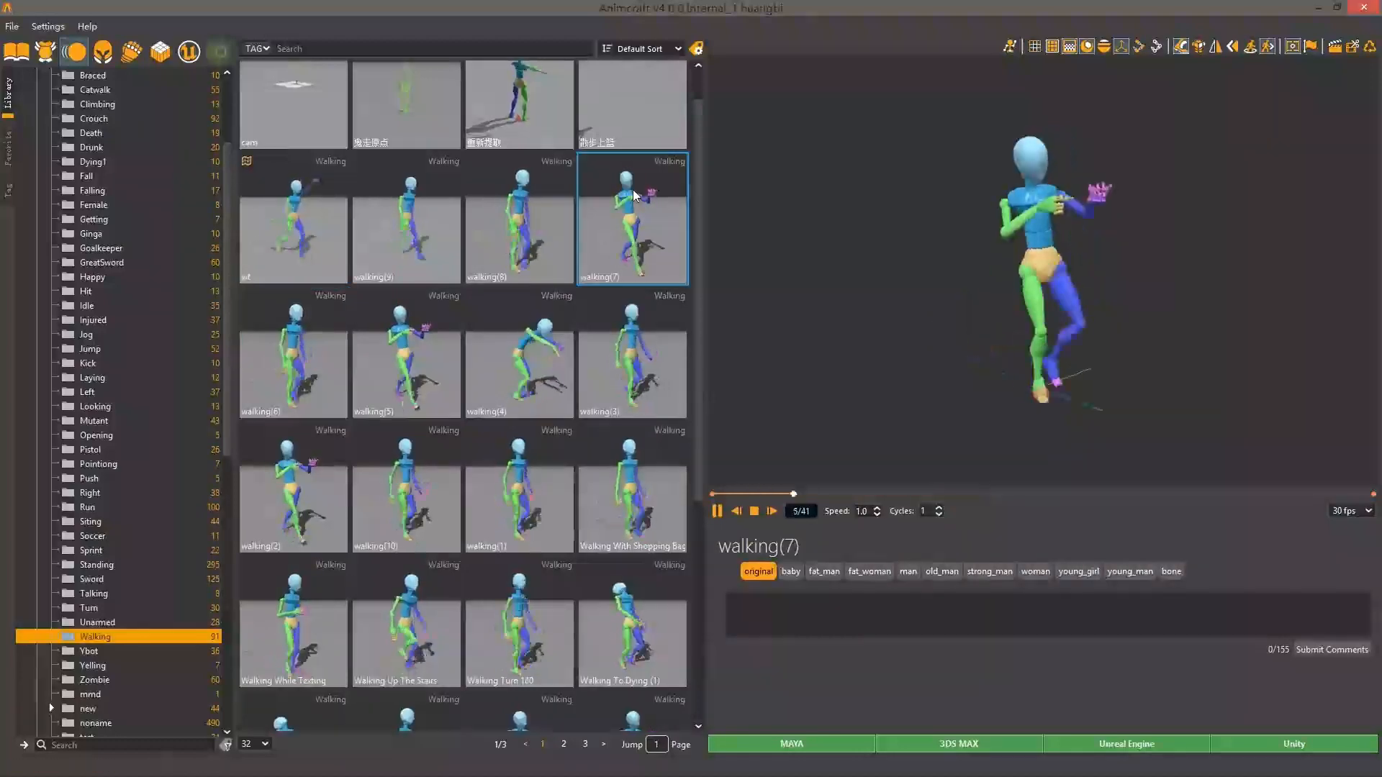
pyautogui.rightClick(634, 192)
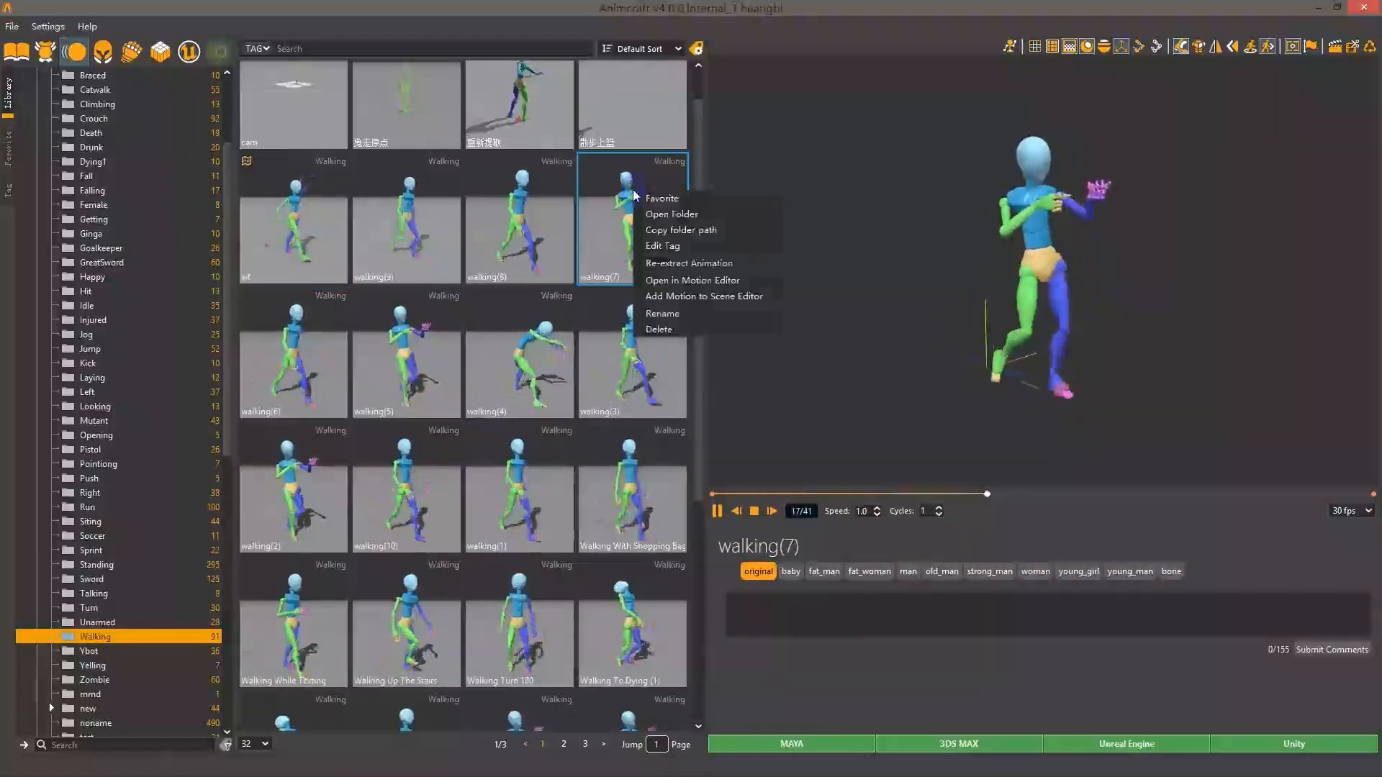
pyautogui.click(745, 297)
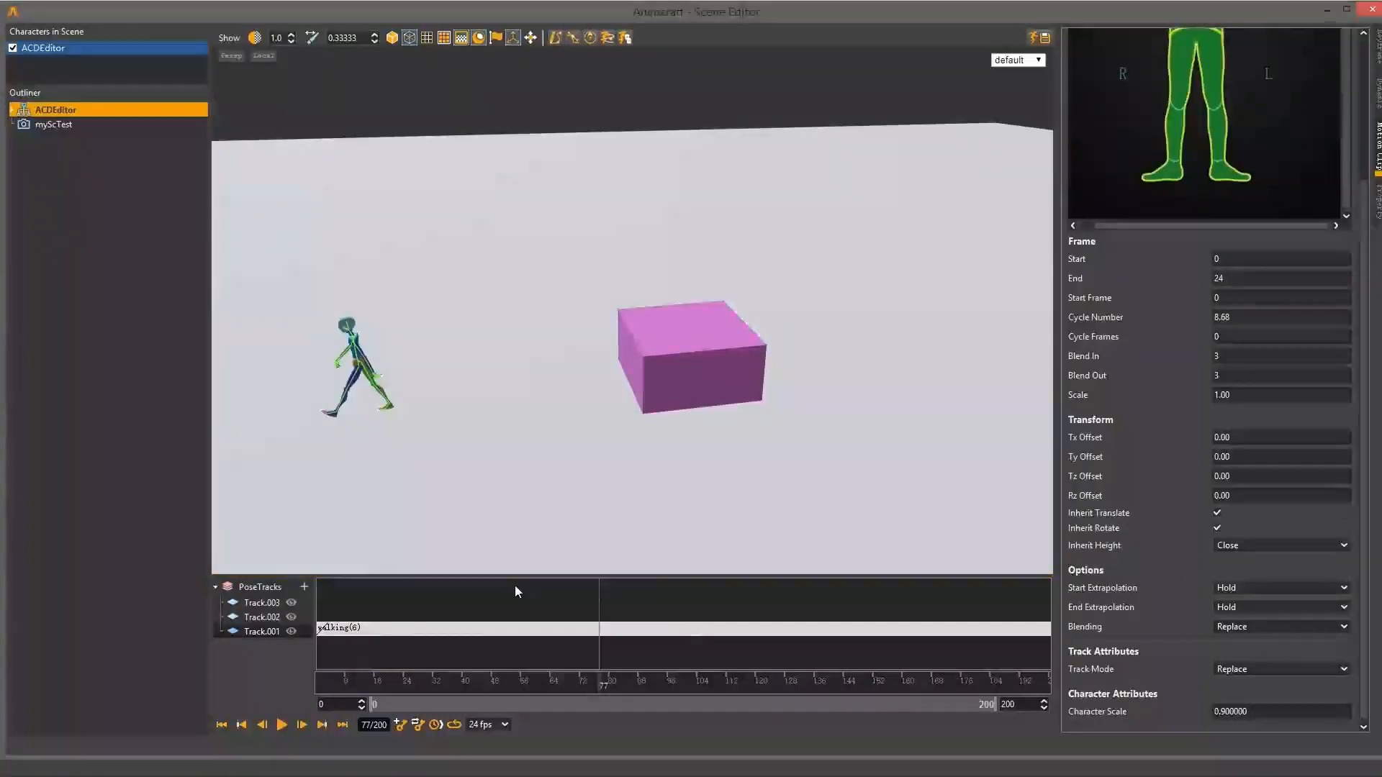
# - Move the walking(7) clip onto Track.002 starting at frame 46 and play the layered animation
pyautogui.moveTo(1004, 682); pyautogui.dragTo(818, 688, button='right')
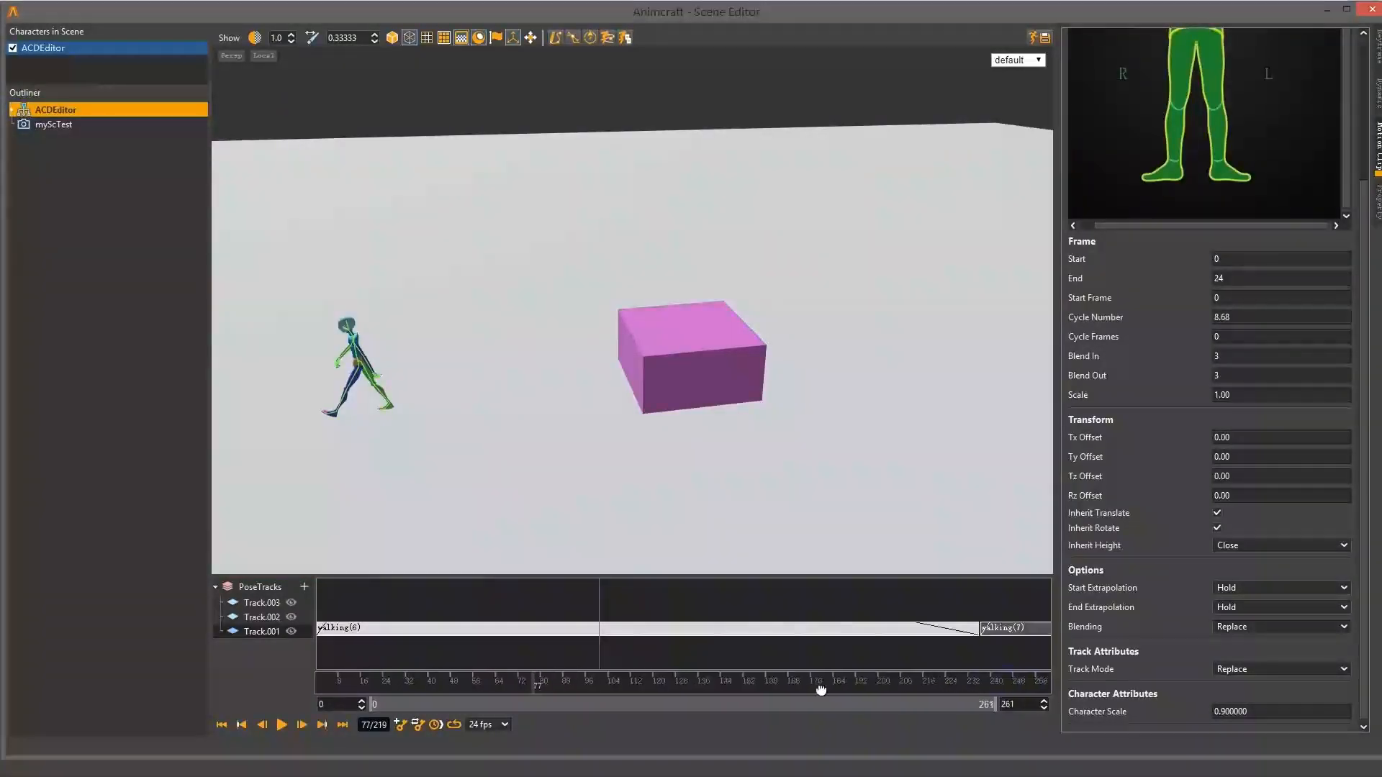
pyautogui.click(949, 629)
pyautogui.moveTo(733, 605); pyautogui.dragTo(482, 635)
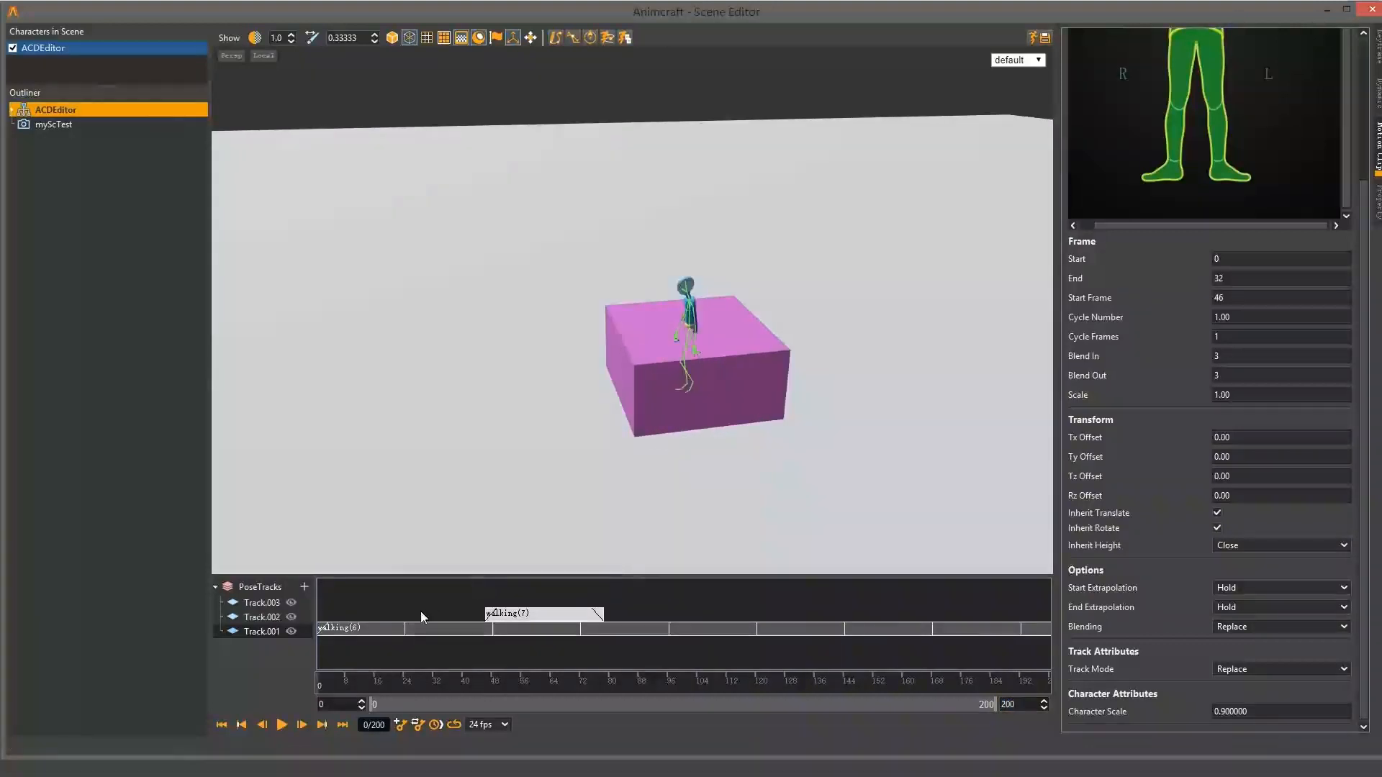
pyautogui.press('space')
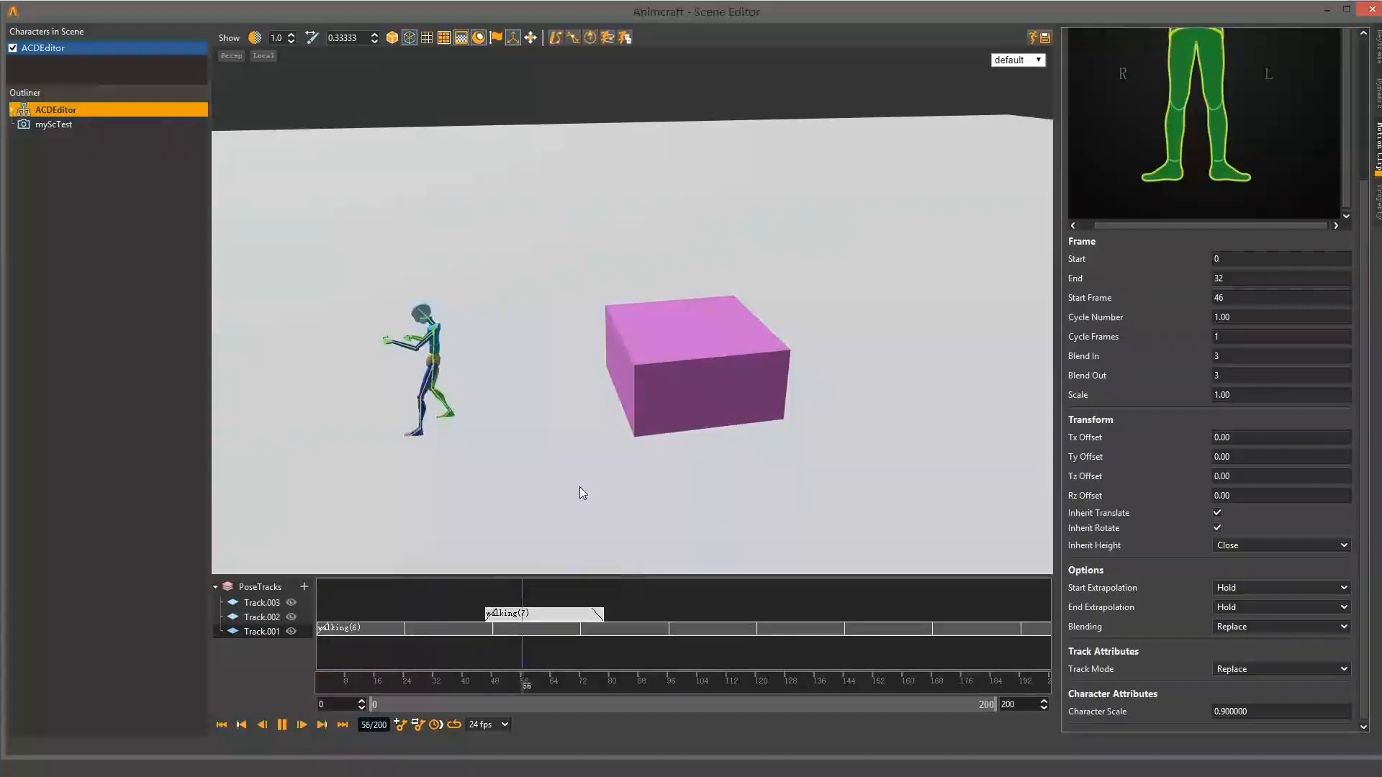
# - Set the walking(7) clip's Blend In to 12 and extend it on the timeline to 2.70 cycles
pyautogui.press('space')
pyautogui.moveTo(374, 425); pyautogui.dragTo(516, 374, button='middle')
pyautogui.scroll(2, 515, 374)
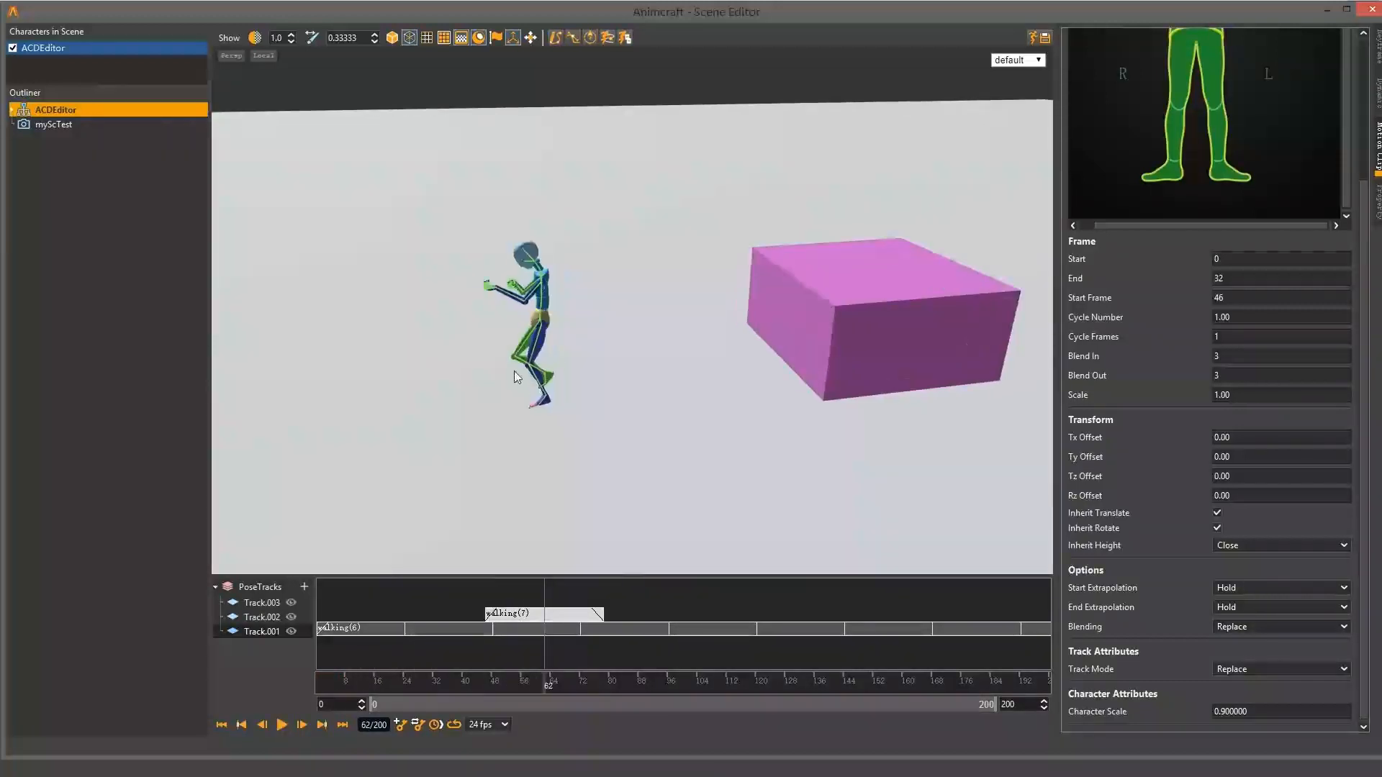
pyautogui.scroll(5, 557, 435)
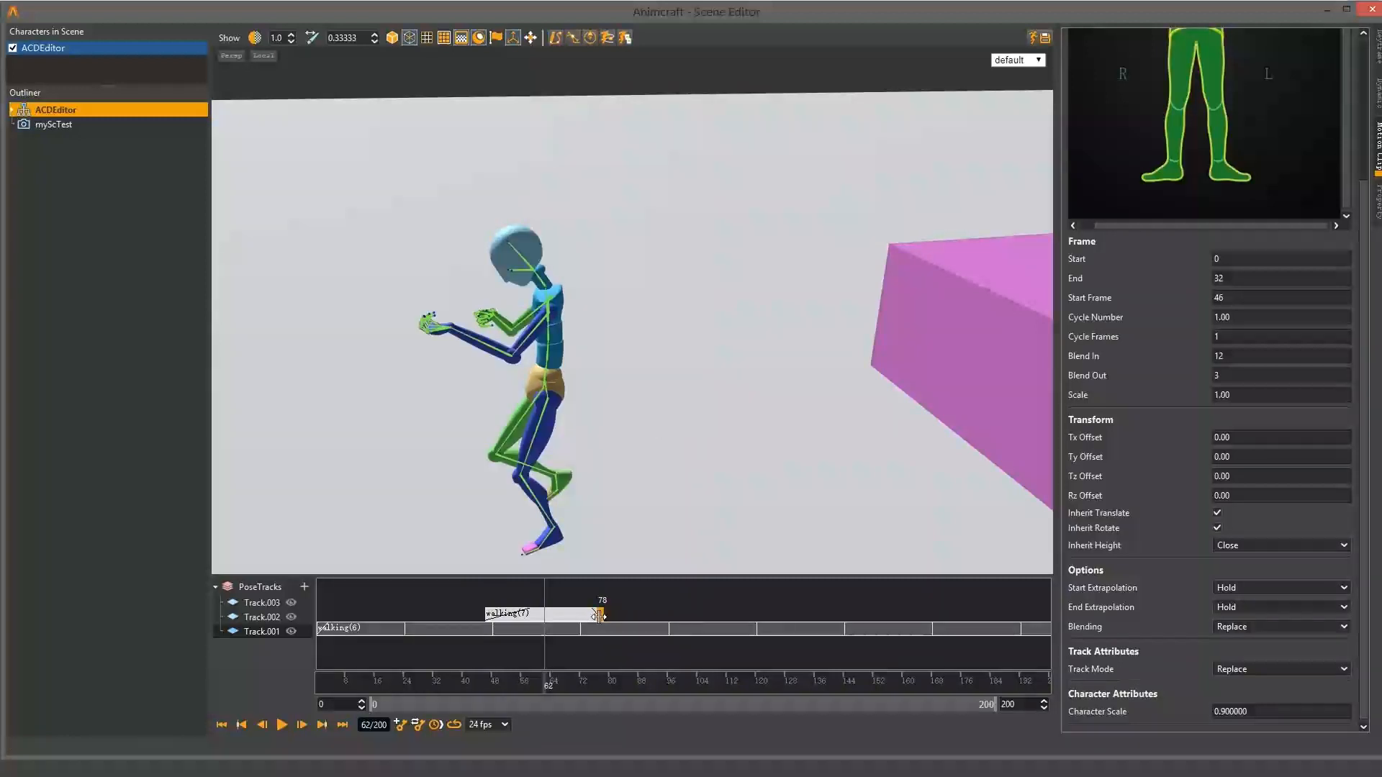
pyautogui.moveTo(794, 629); pyautogui.dragTo(792, 629)
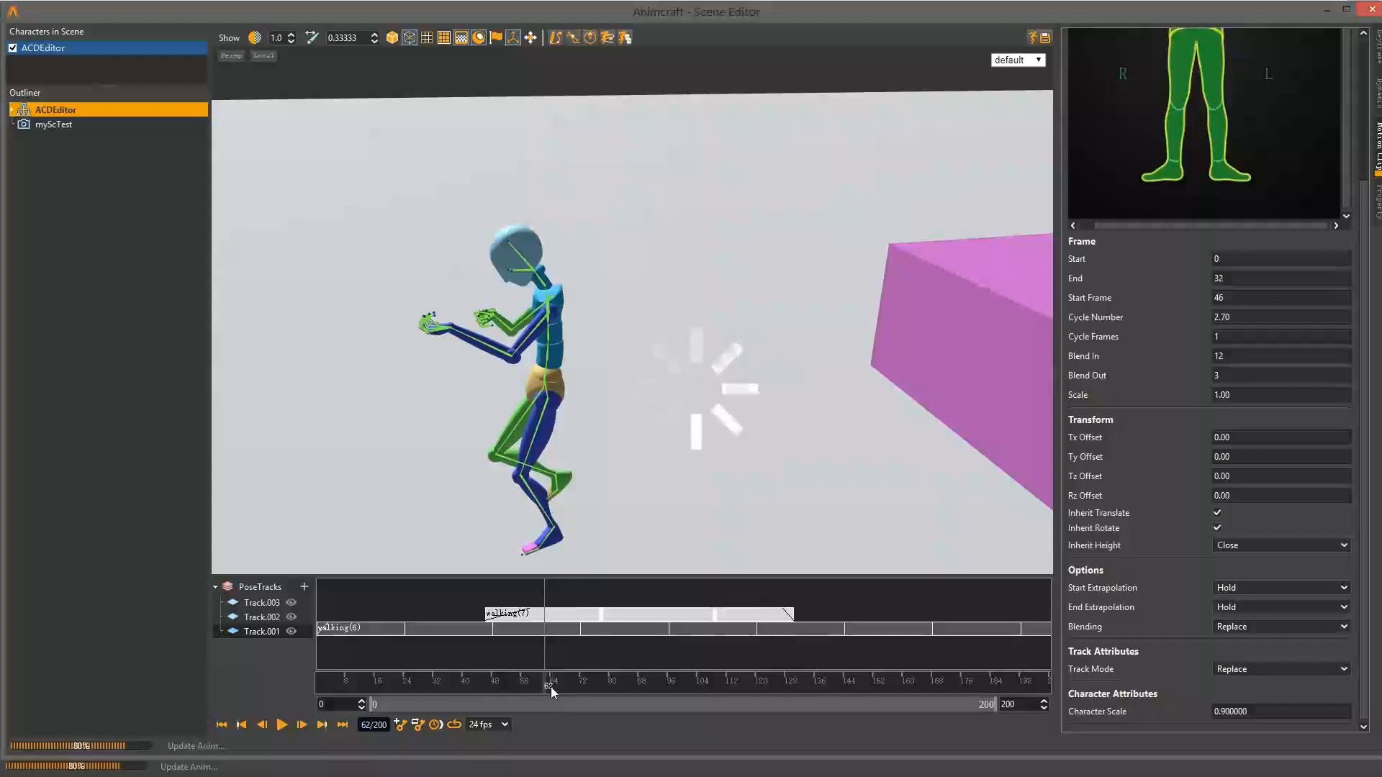
# - Play the animation from frame 45 to check the blend into the walking(7) clip
pyautogui.moveTo(550, 685); pyautogui.dragTo(486, 685)
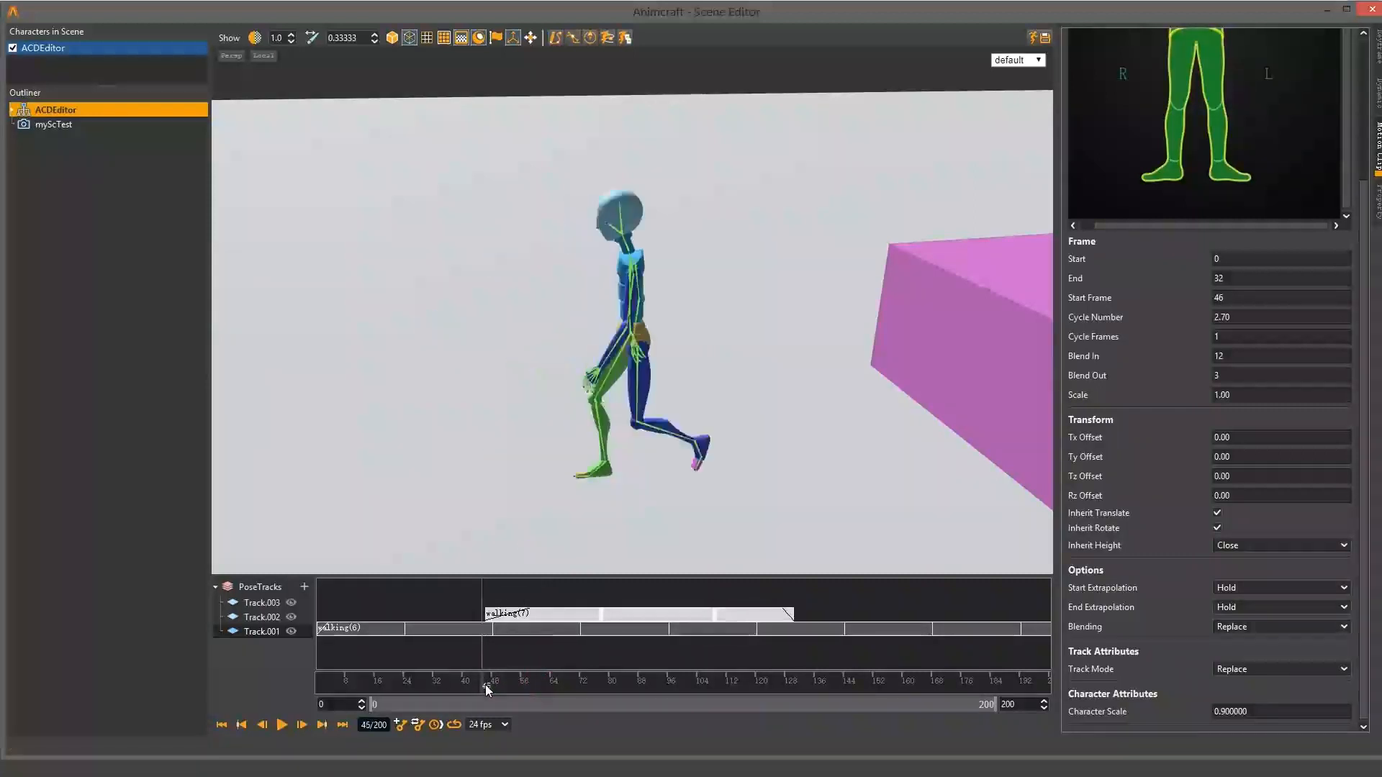
pyautogui.scroll(-3, 616, 406)
pyautogui.press('space')
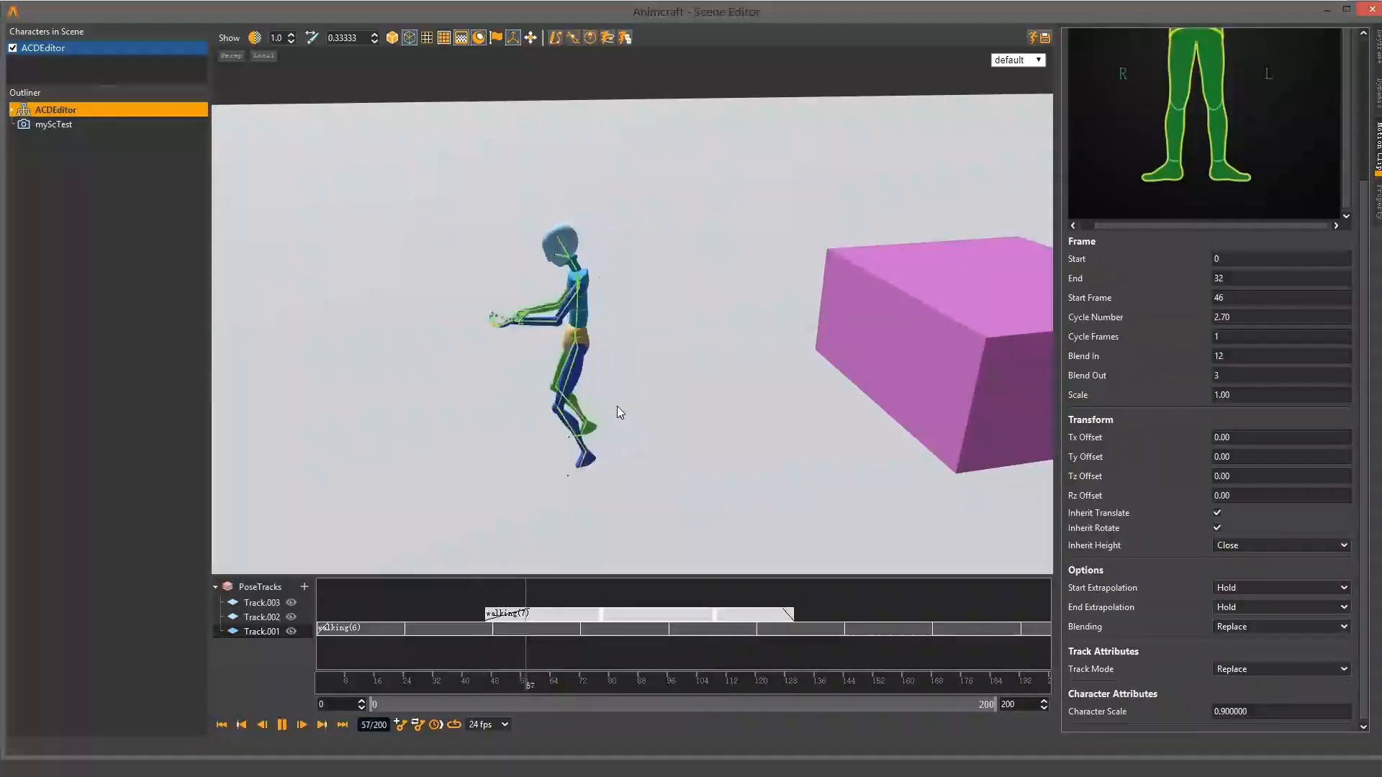
pyautogui.press('space')
# - At frame 59, exclude the pelvis and both legs from the walking(7) clip's body mask, keeping only the upper body
pyautogui.moveTo(633, 680); pyautogui.dragTo(534, 682)
pyautogui.click(585, 618)
pyautogui.keyDown('alt'); pyautogui.moveTo(577, 365); pyautogui.dragTo(745, 272); pyautogui.keyUp('alt')
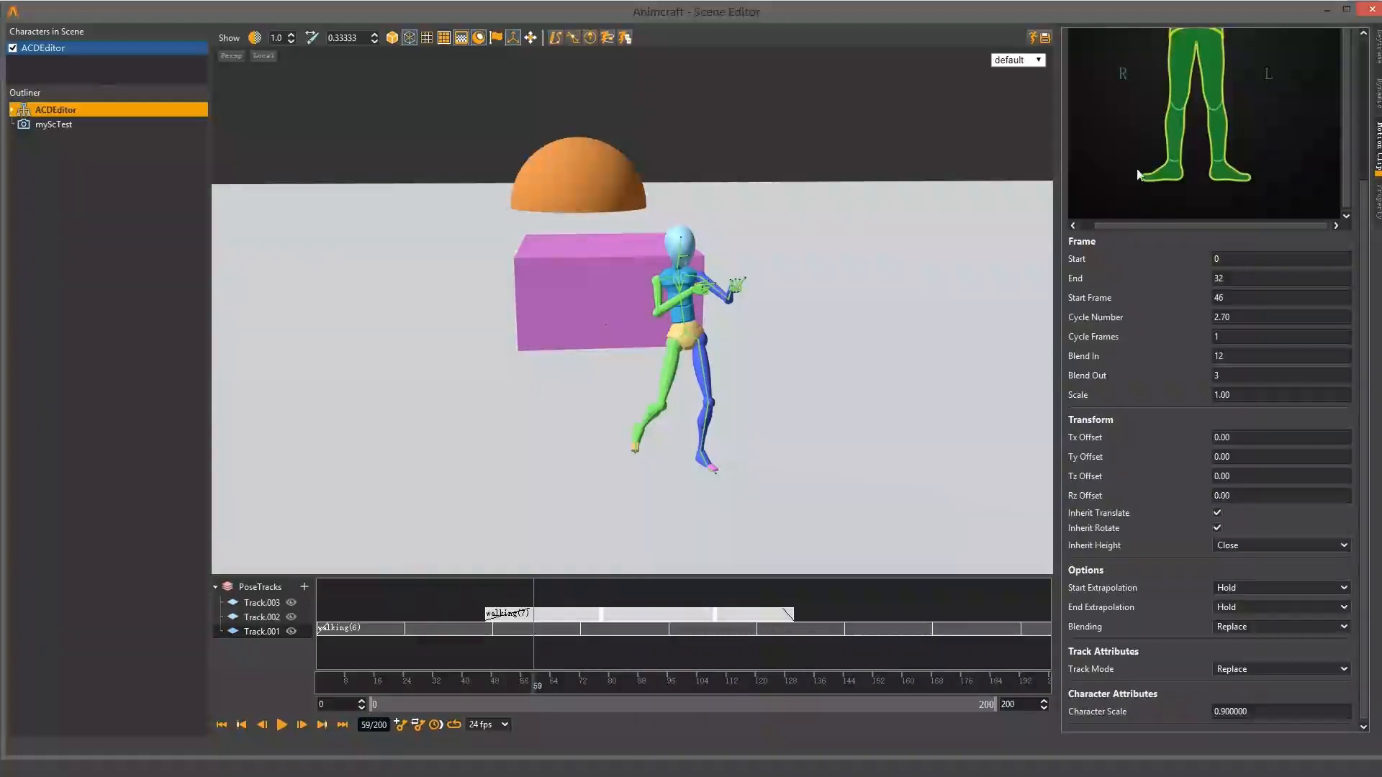
pyautogui.scroll(2, 1215, 142)
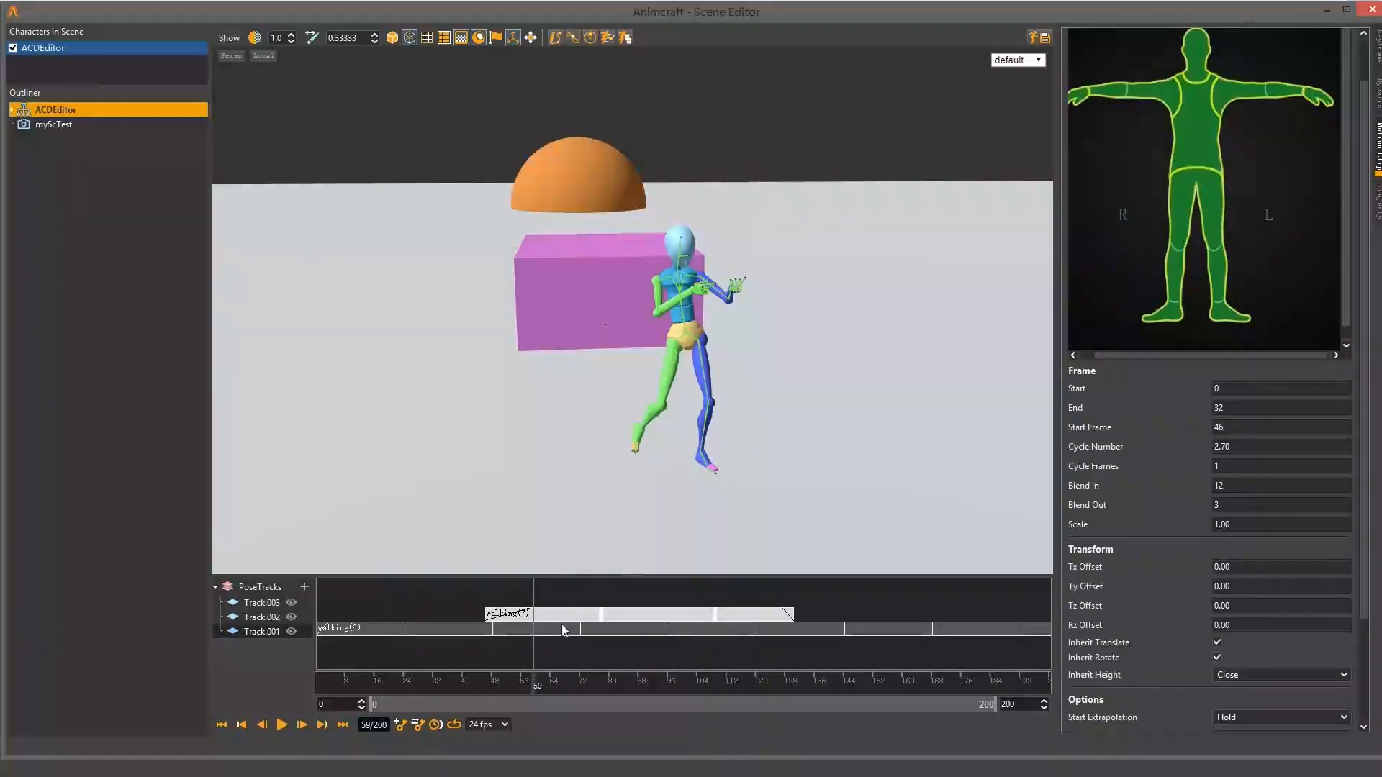
pyautogui.click(1217, 199)
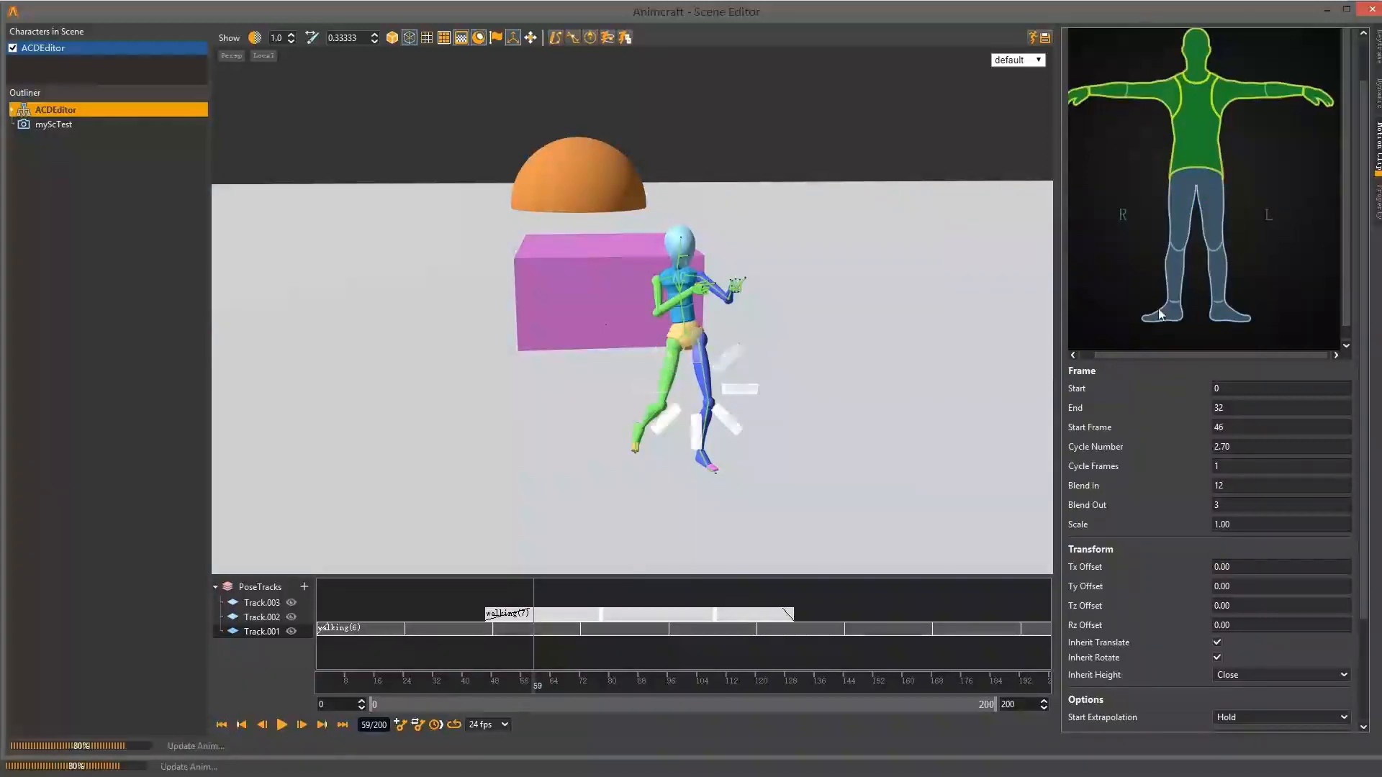
# - Play the animation from frame 0 to check how the upper-body walking(7) layer combines with the base walk
pyautogui.keyDown('alt'); pyautogui.moveTo(709, 414); pyautogui.dragTo(706, 342, button='middle'); pyautogui.keyUp('alt')
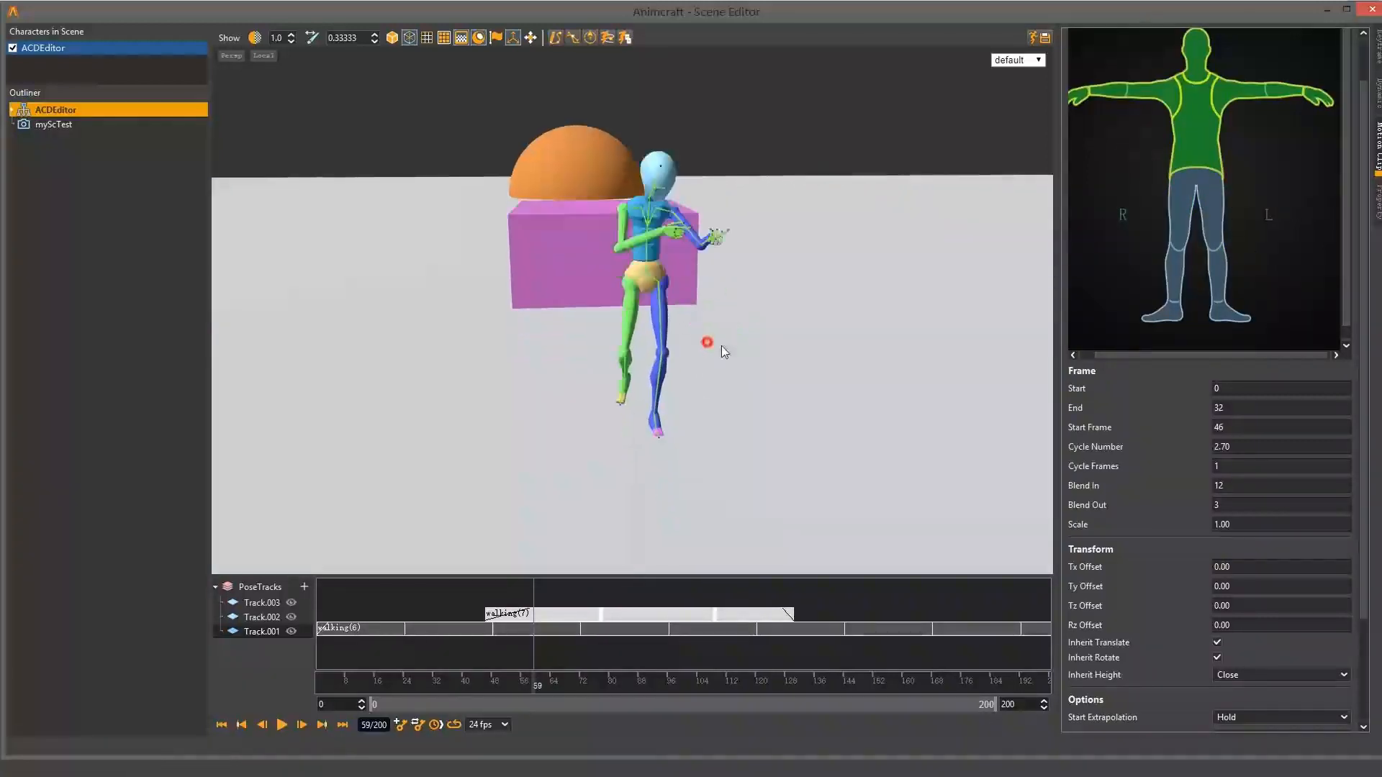
pyautogui.keyDown('alt'); pyautogui.moveTo(721, 346); pyautogui.dragTo(797, 357); pyautogui.keyUp('alt')
pyautogui.scroll(-2, 797, 357)
pyautogui.keyDown('alt'); pyautogui.moveTo(715, 336); pyautogui.dragTo(637, 308, button='middle'); pyautogui.keyUp('alt')
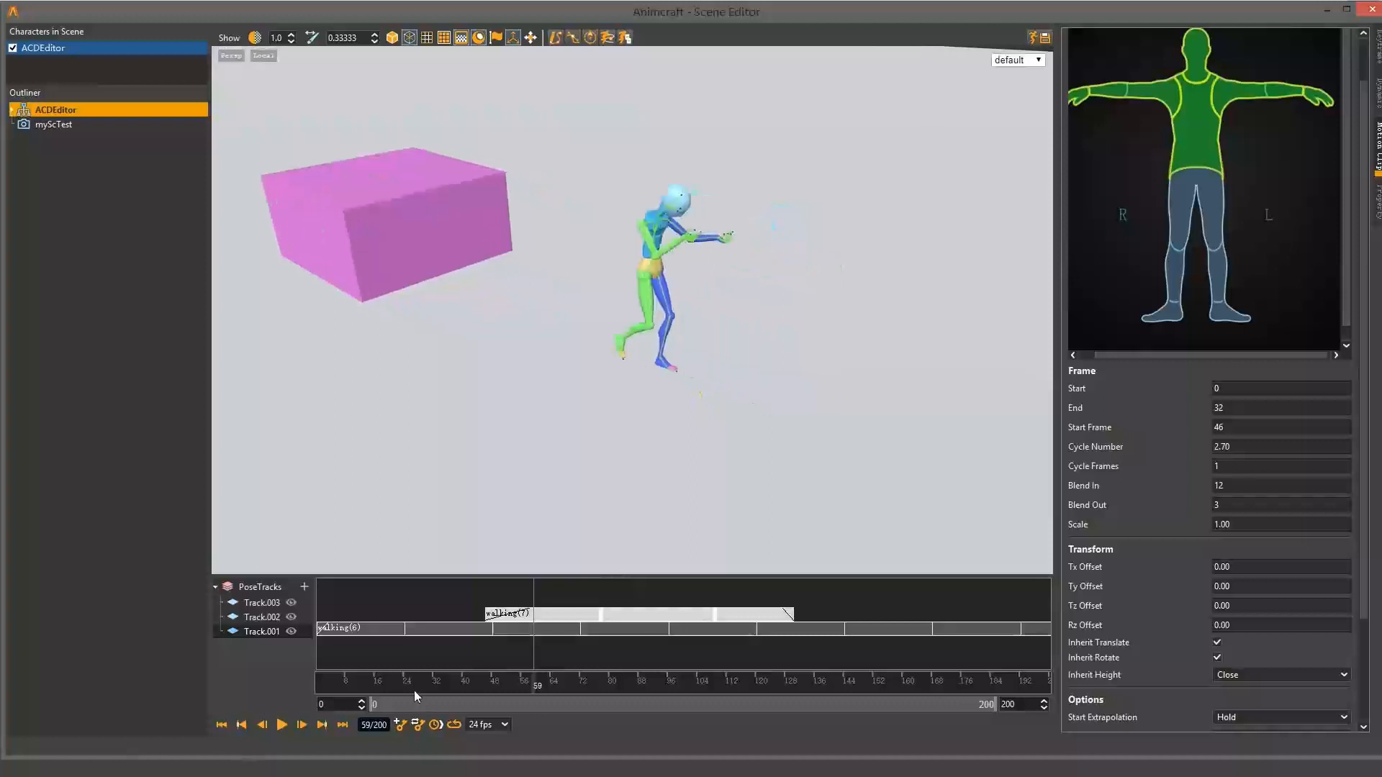
pyautogui.click(315, 686)
pyautogui.press('space')
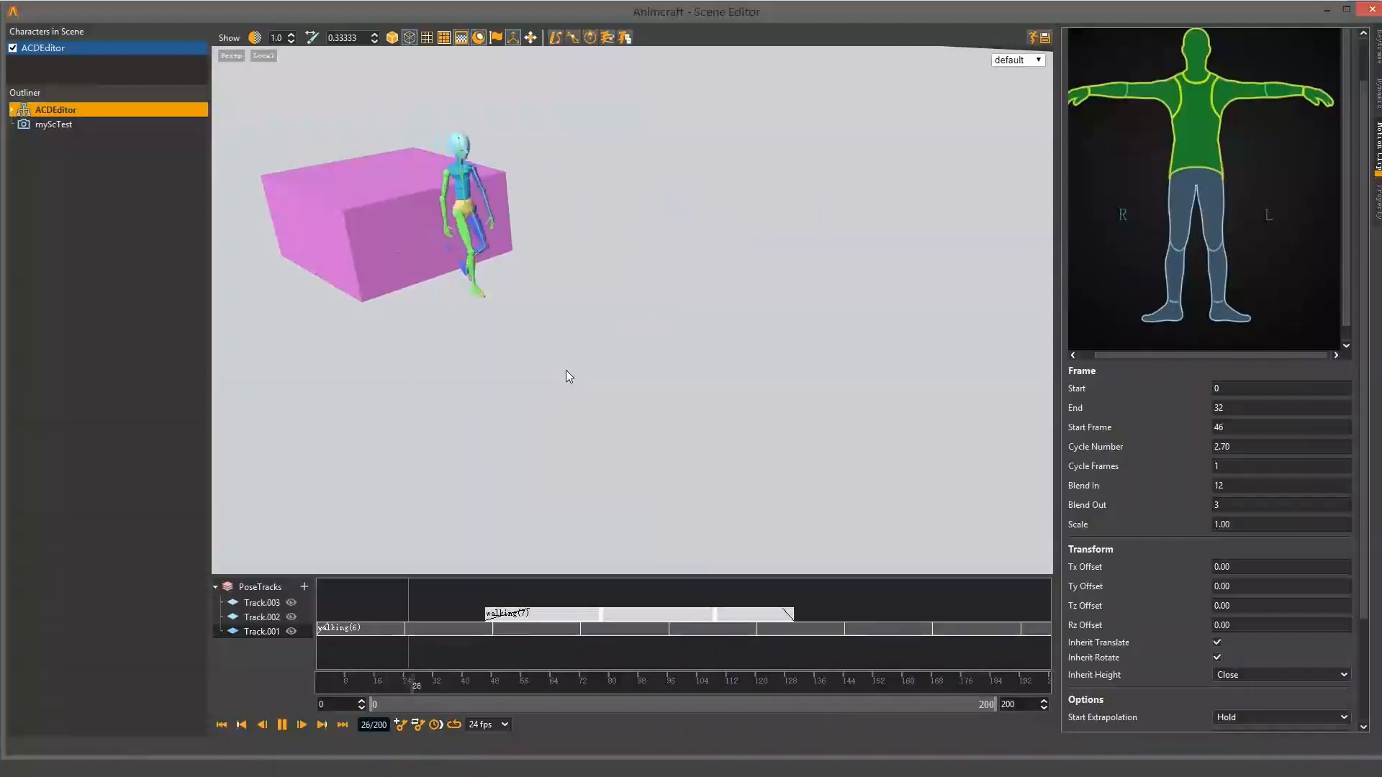
pyautogui.press('space')
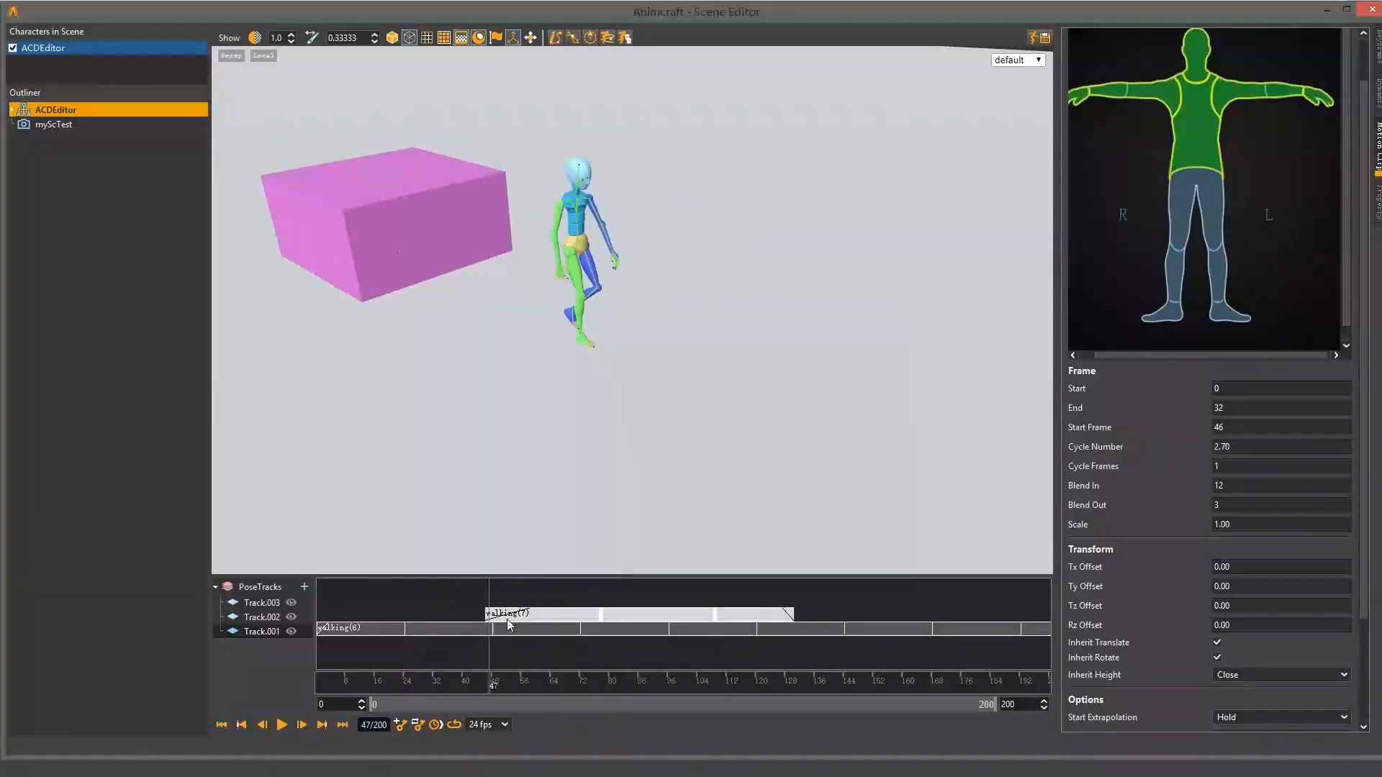
pyautogui.press('space')
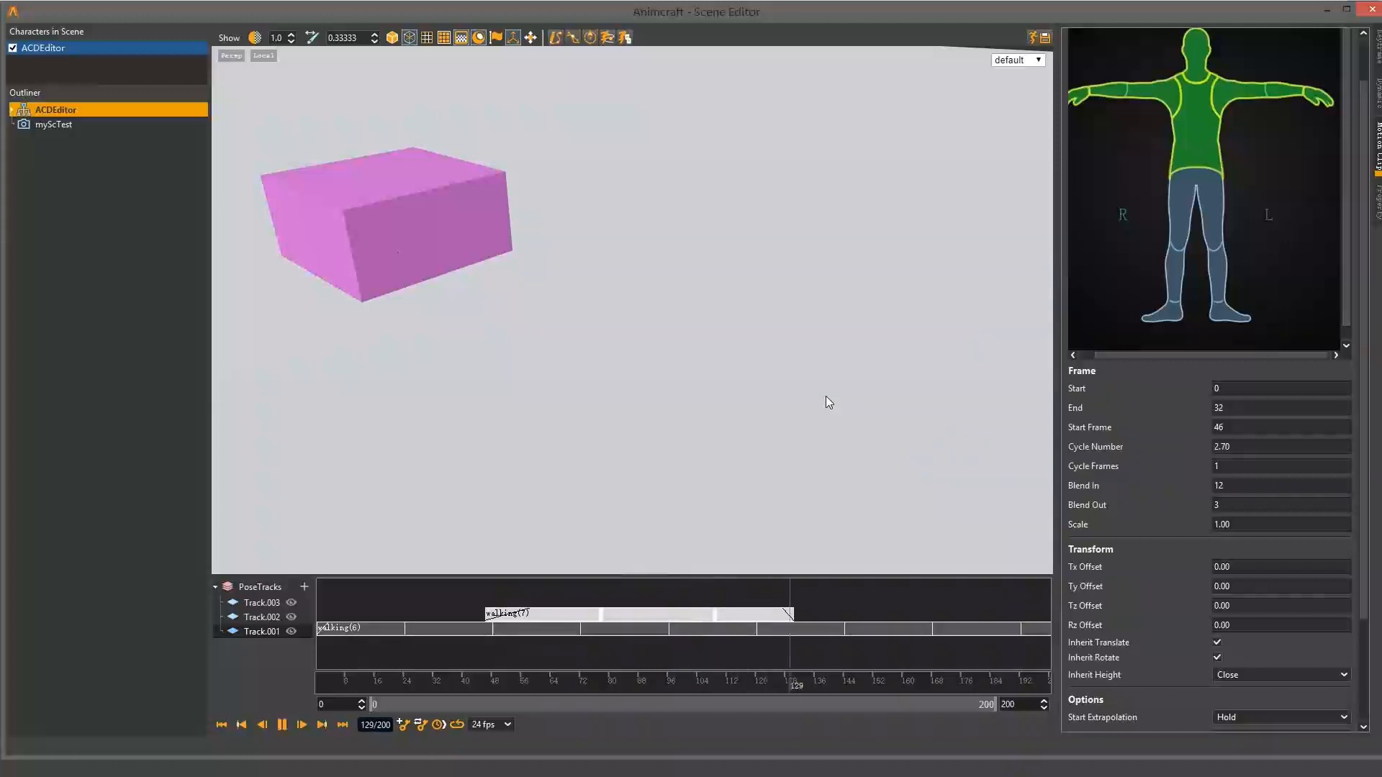
# - Review the motion around the end of the walking(7) clip, comparing frames 120 and 167
pyautogui.press('space')
pyautogui.scroll(-5, 826, 396)
pyautogui.scroll(-2, 822, 396)
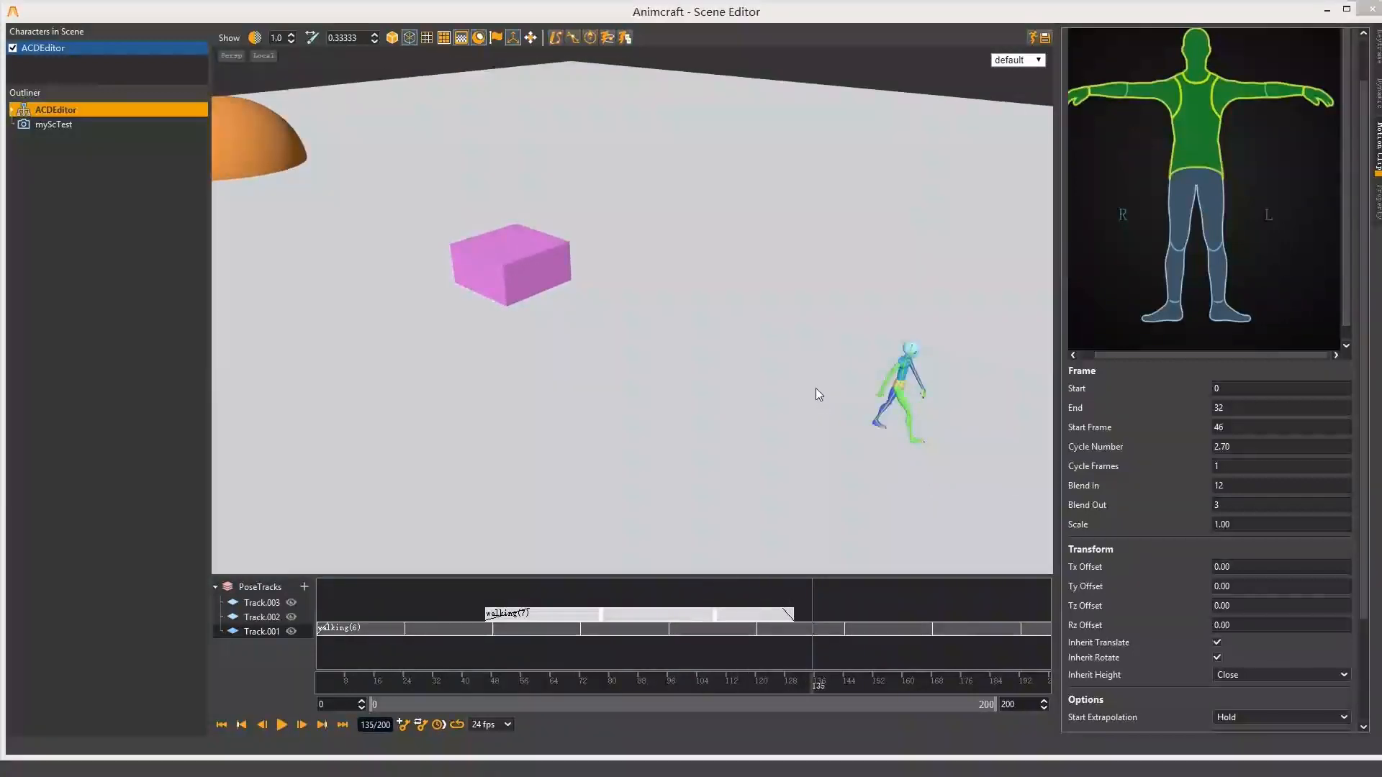
pyautogui.moveTo(815, 387); pyautogui.dragTo(714, 356, button='middle')
pyautogui.press('space')
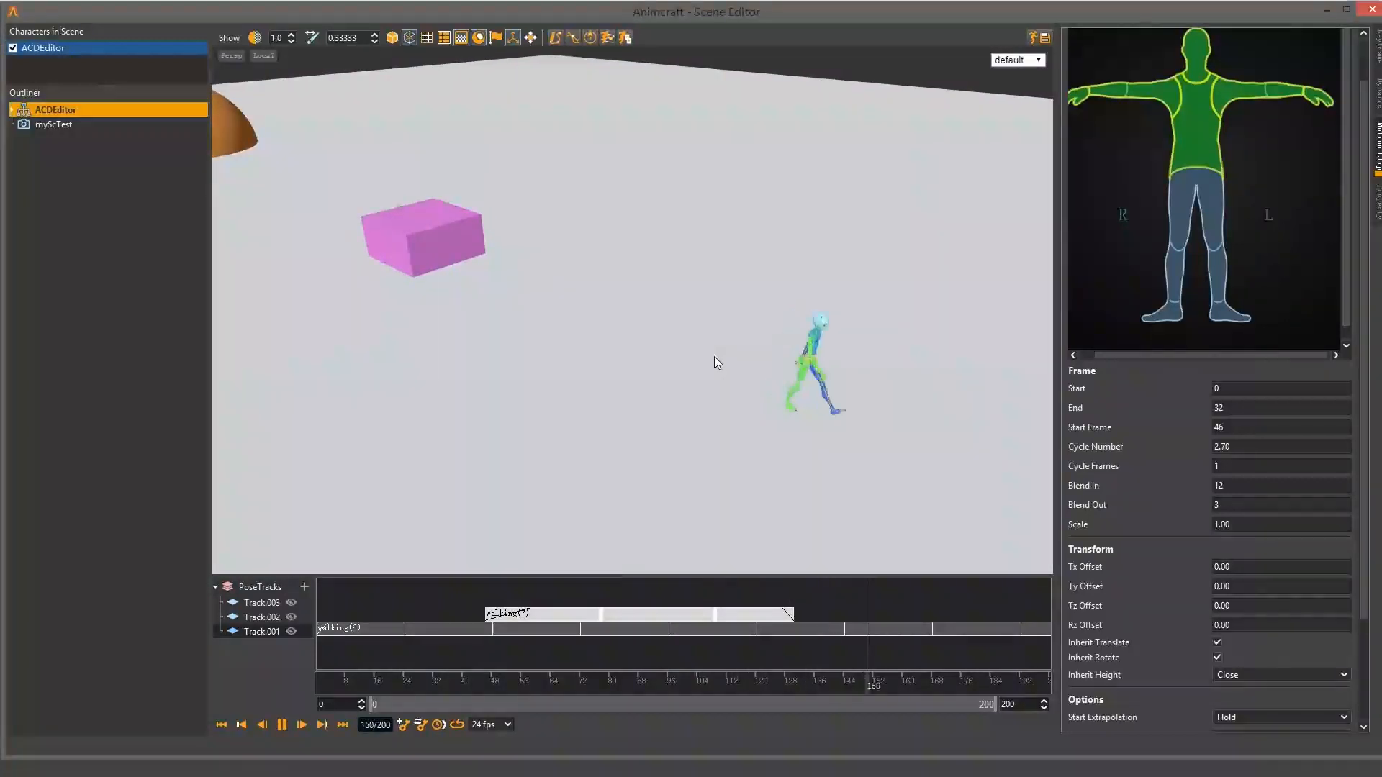
pyautogui.press('space')
pyautogui.click(761, 683)
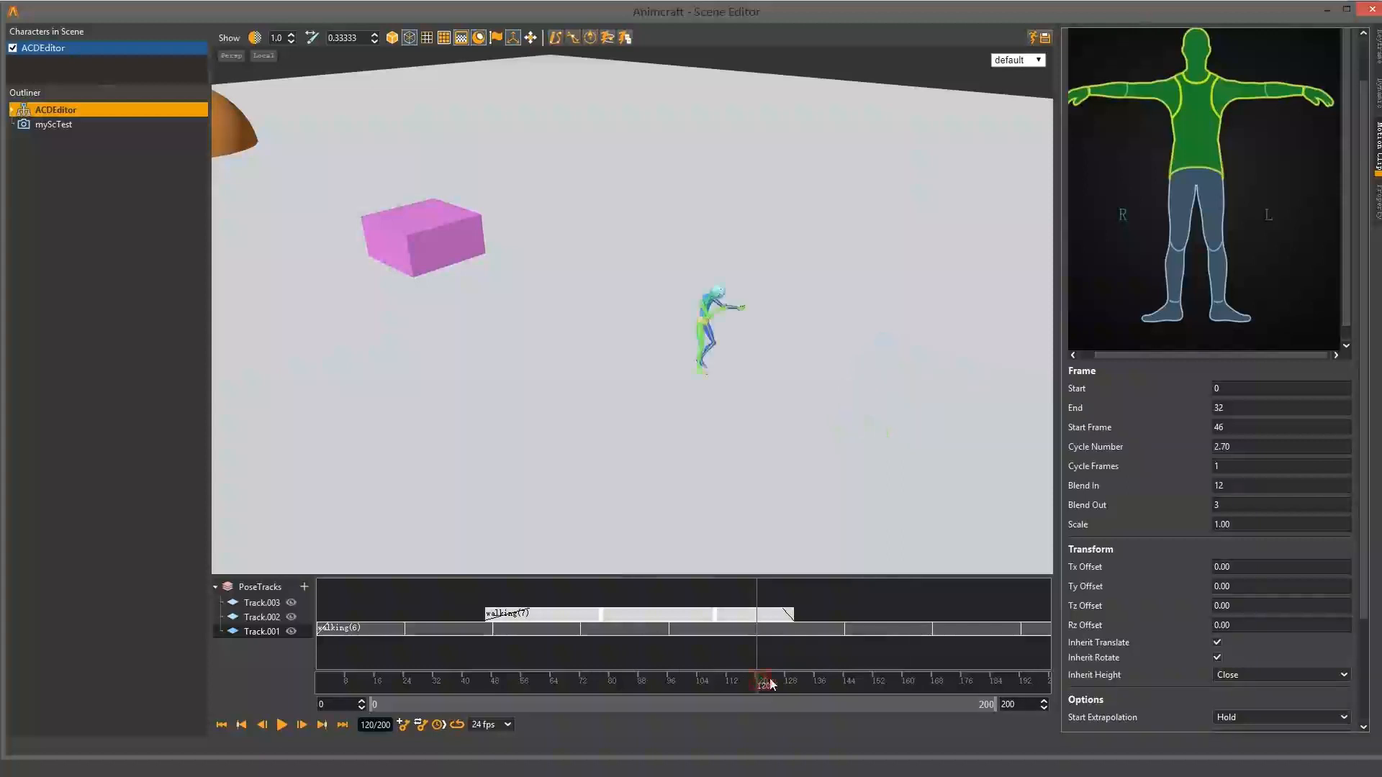
pyautogui.click(929, 688)
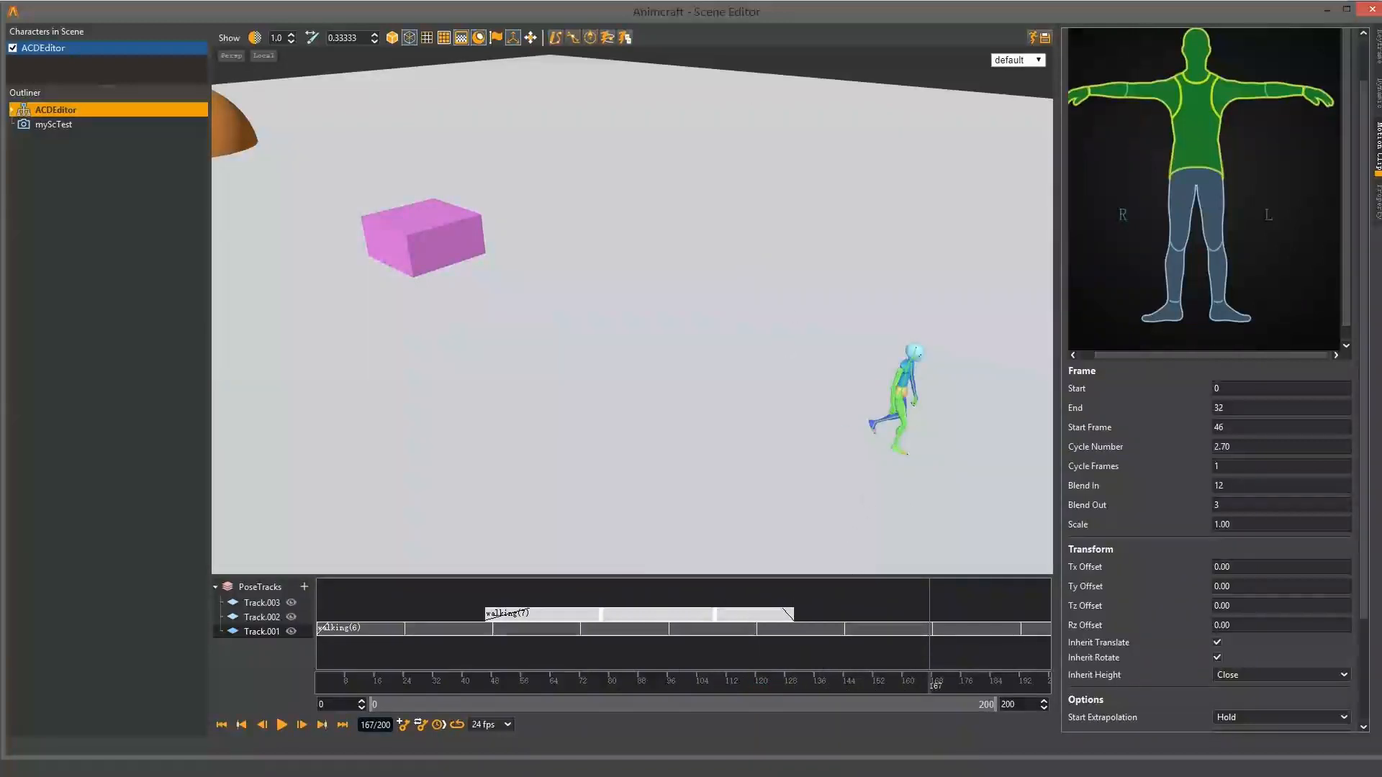
# - Add the Walking To Dying (1) motion from the Walking folder of the library to Track.003 of the Scene Editor
pyautogui.click(257, 603)
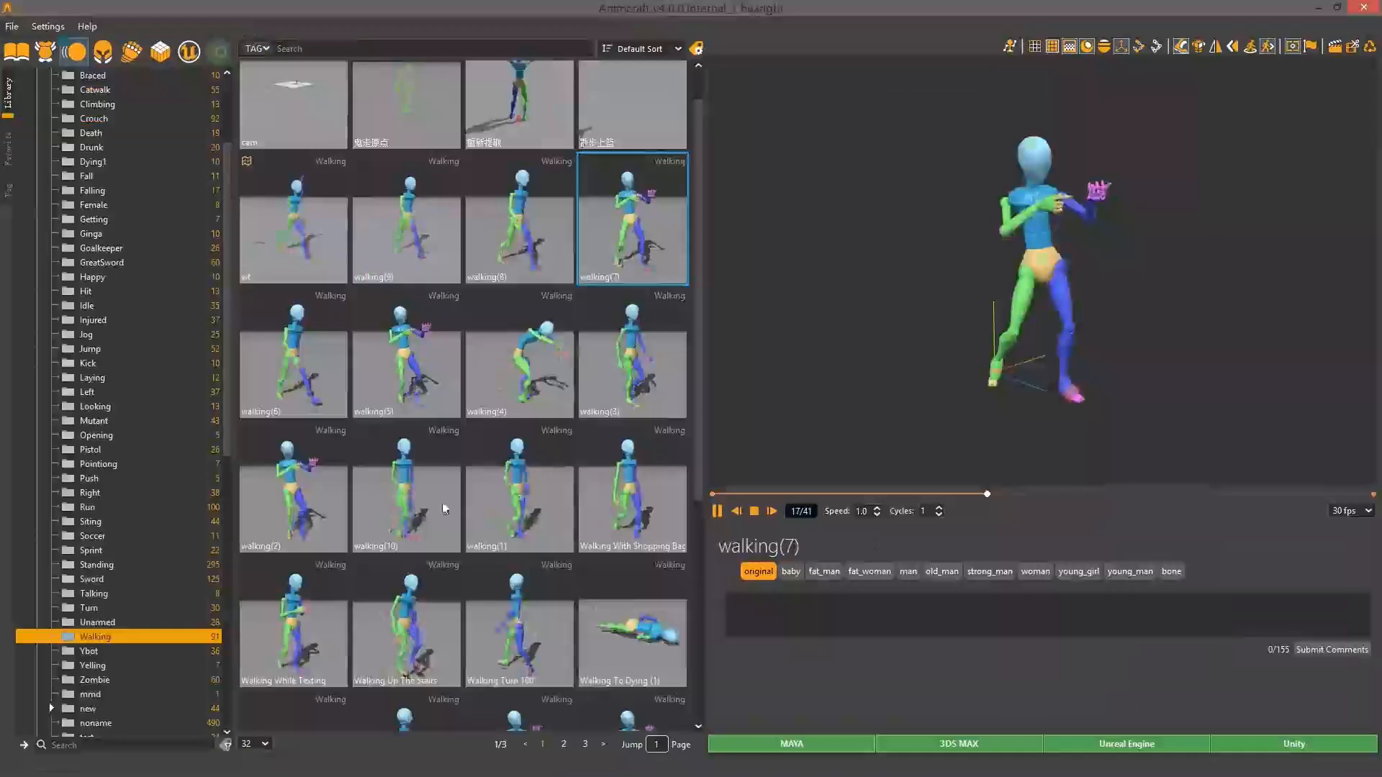
pyautogui.click(636, 604)
pyautogui.rightClick(637, 602)
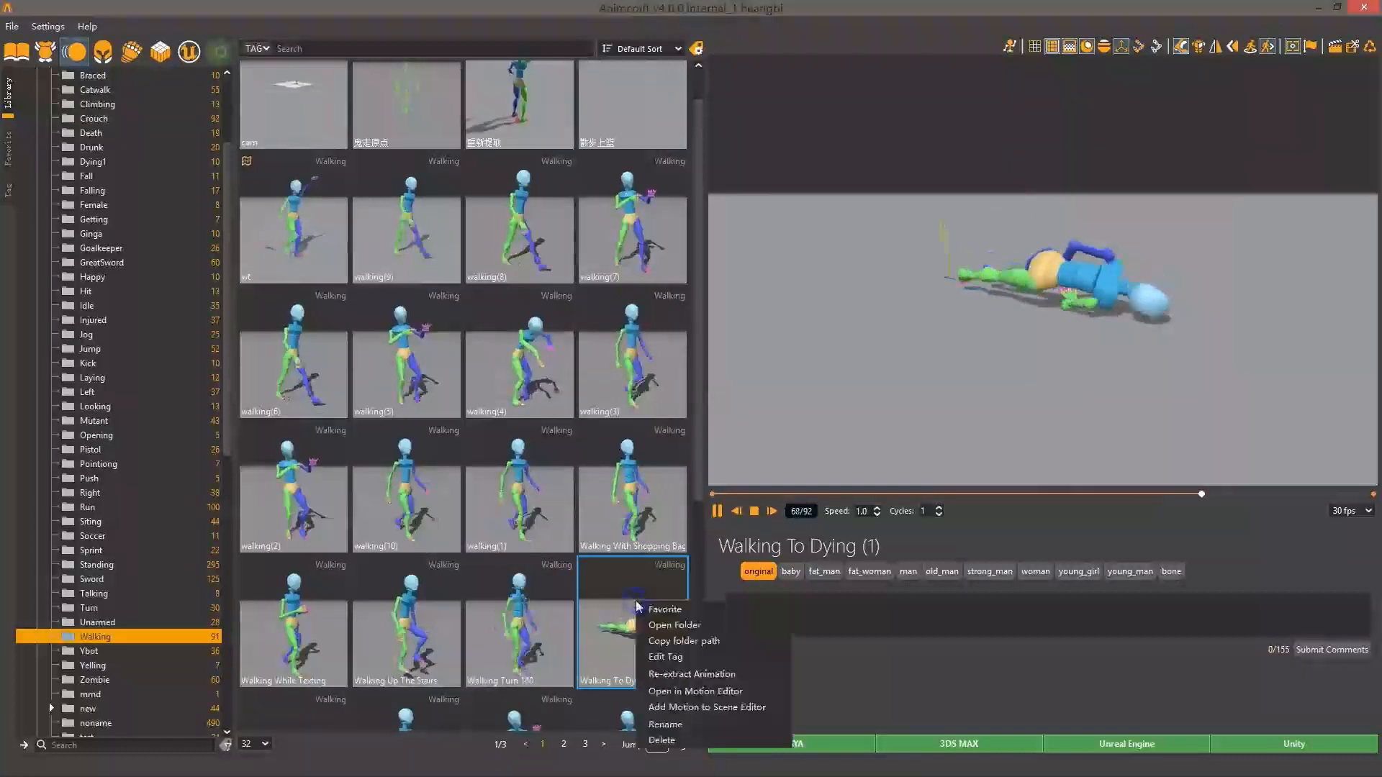
pyautogui.click(749, 709)
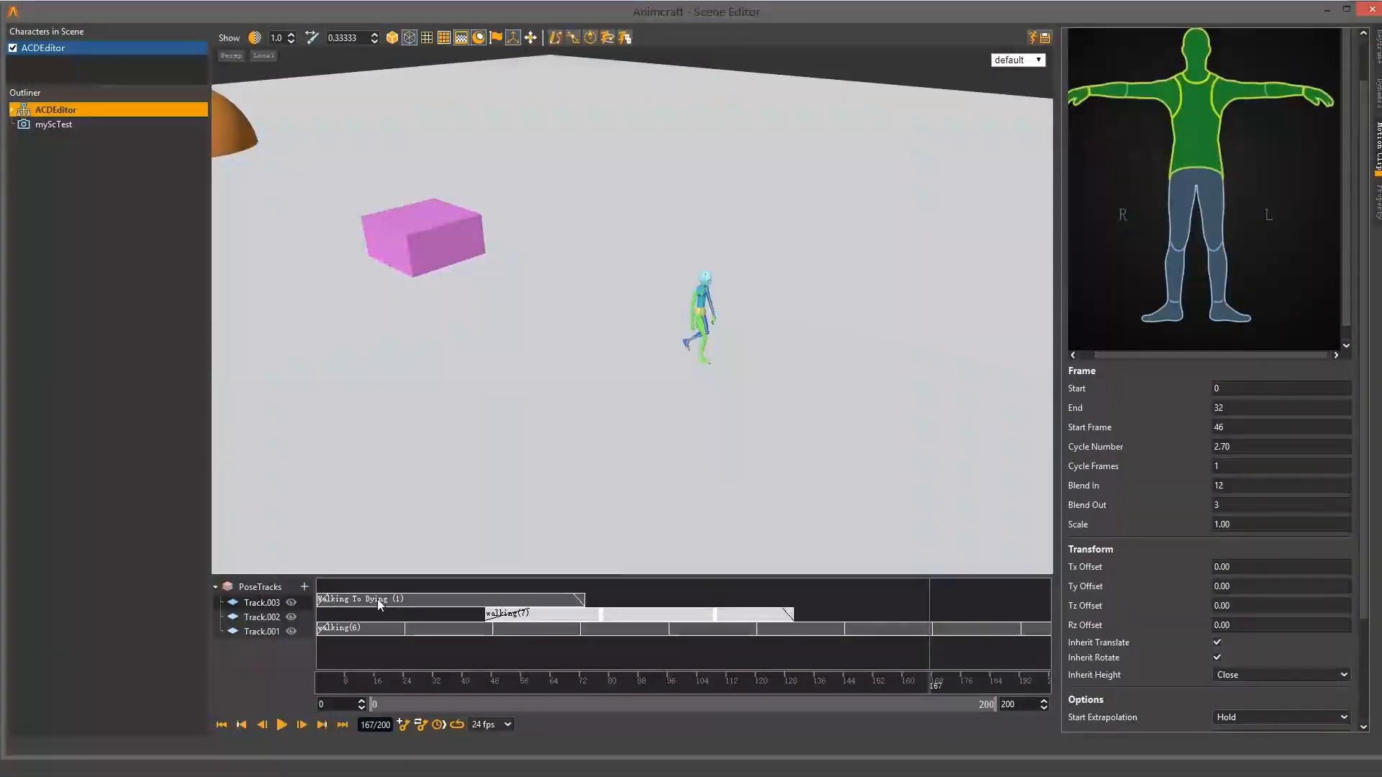
# - Start the Walking To Dying (1) clip at frame 127 with a Blend In of 7 and play the whole animation
pyautogui.moveTo(411, 602); pyautogui.dragTo(844, 600)
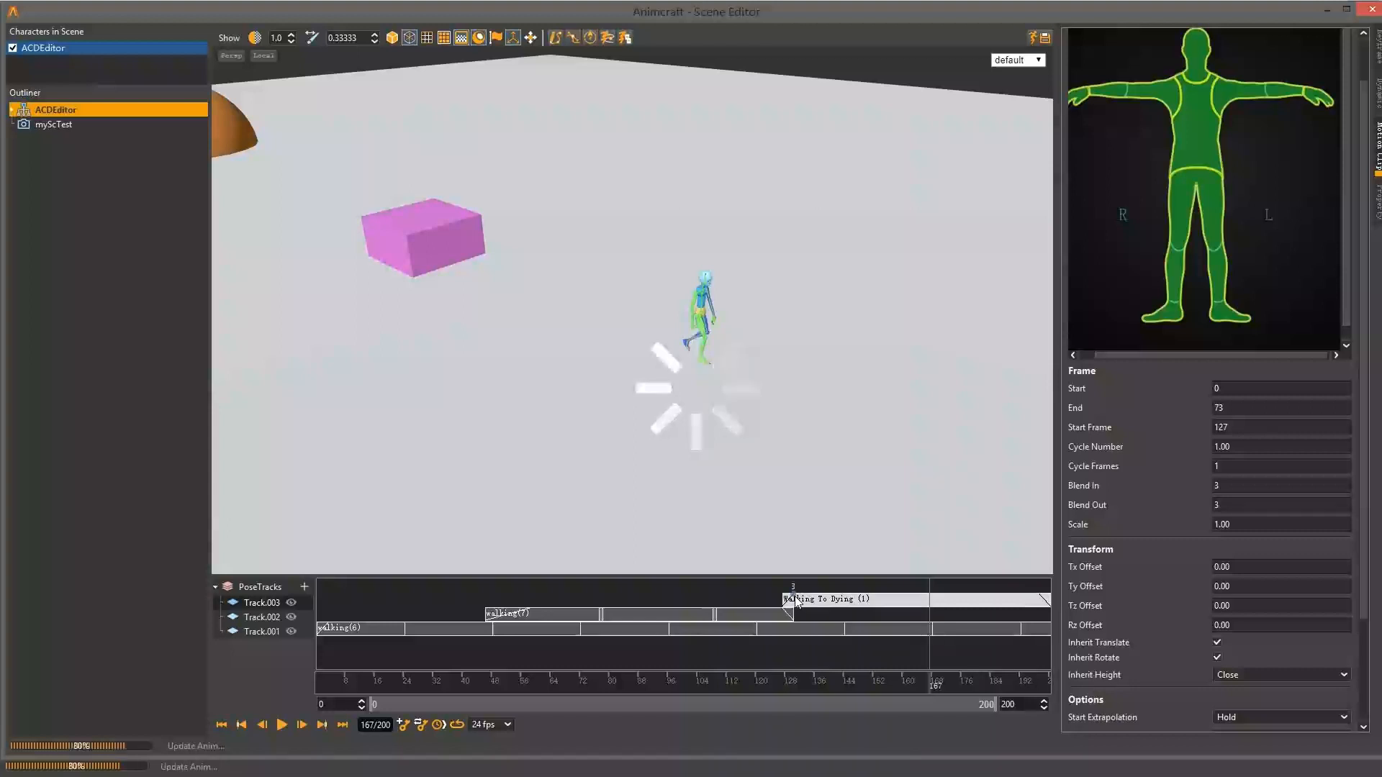
pyautogui.moveTo(798, 603); pyautogui.dragTo(812, 602)
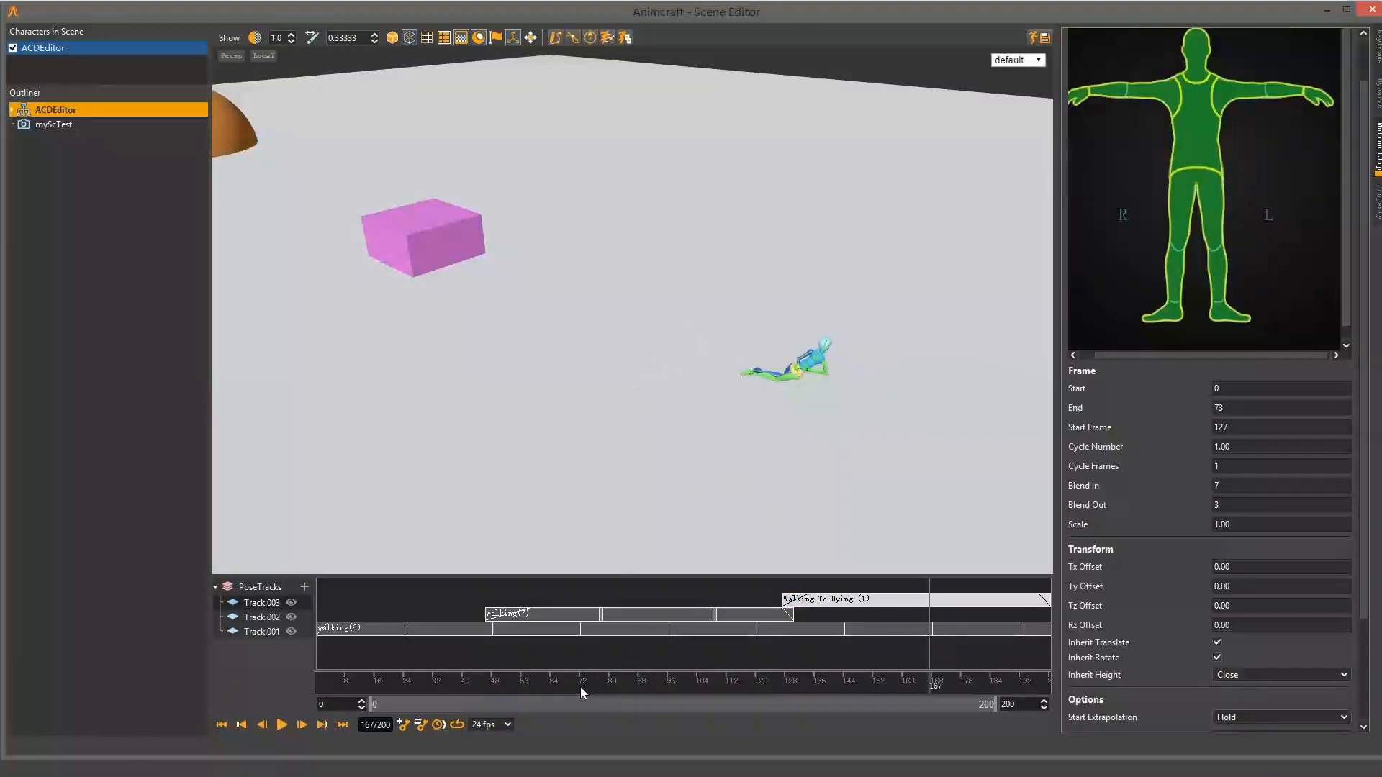
pyautogui.moveTo(580, 687); pyautogui.dragTo(304, 684)
pyautogui.press('space')
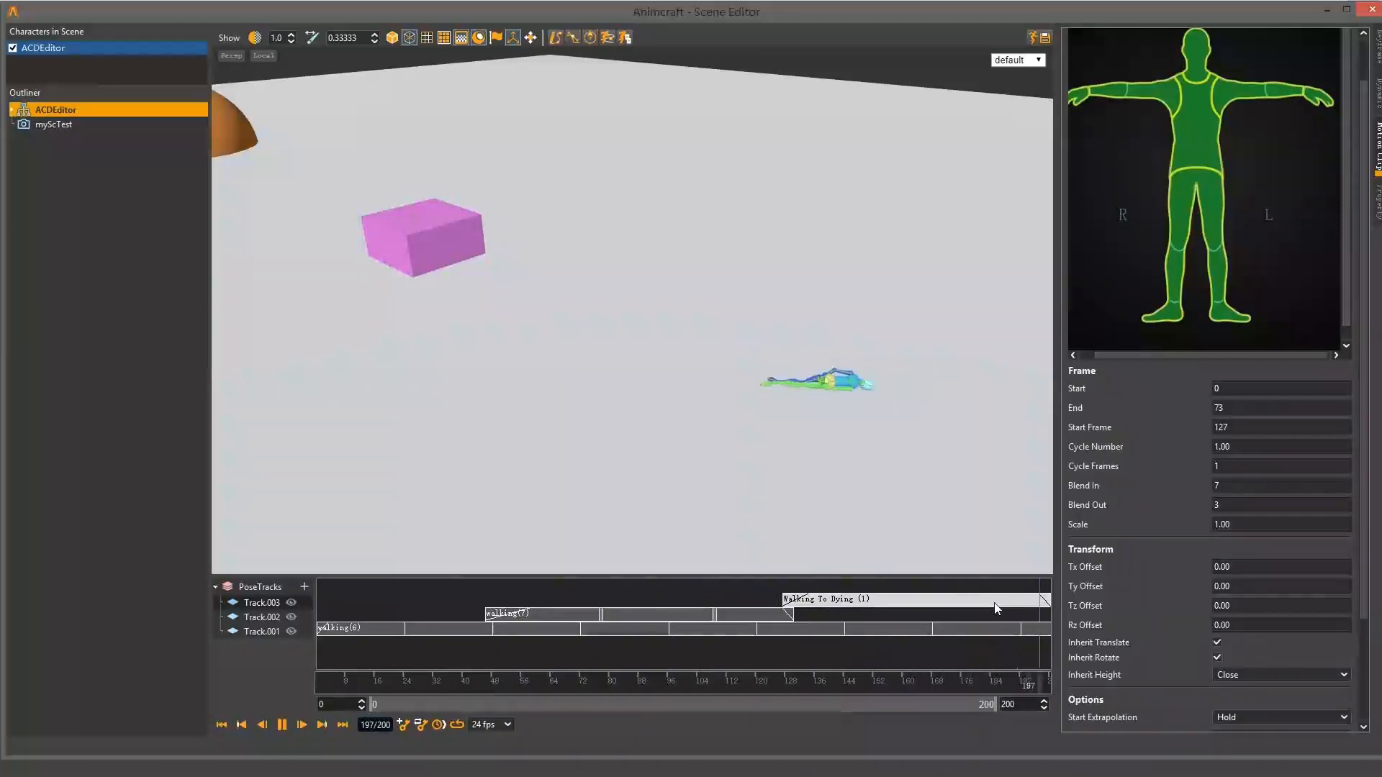
pyautogui.press('space')
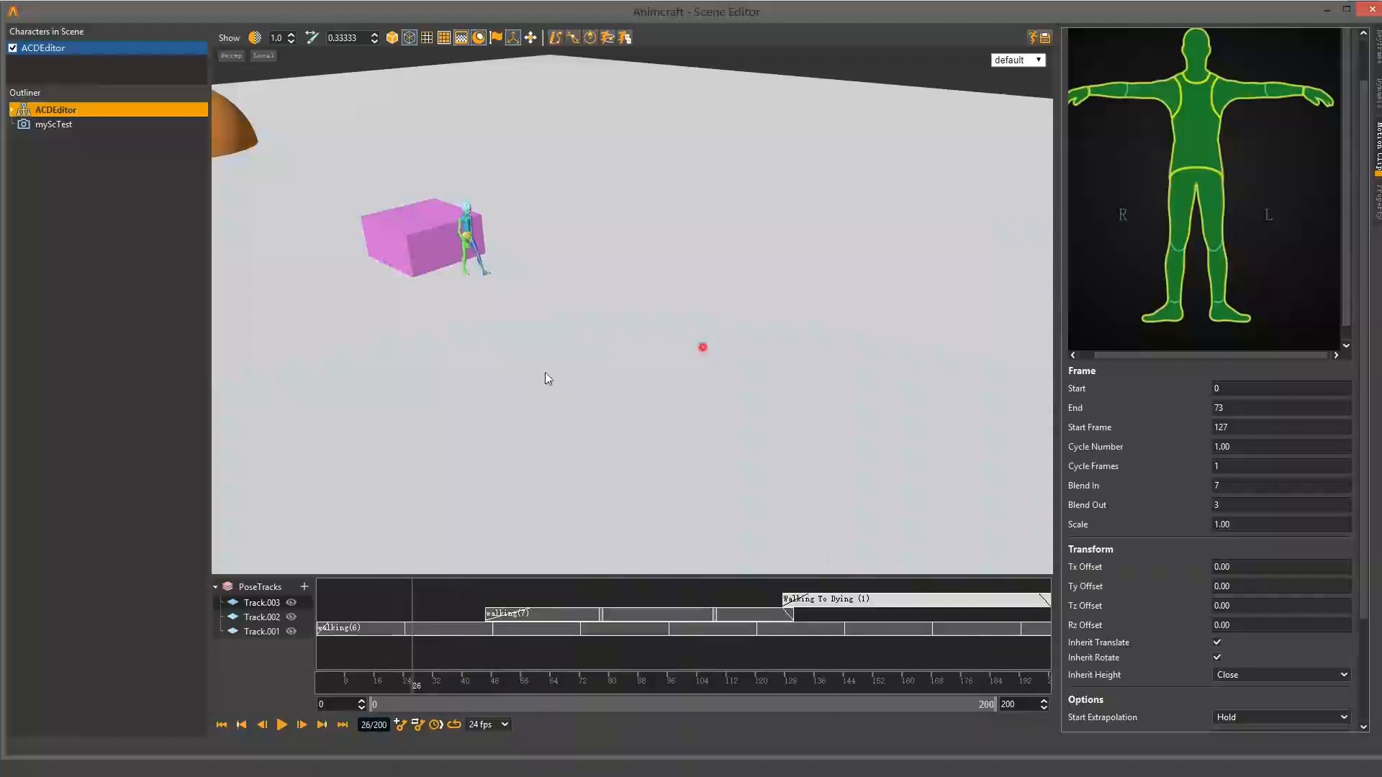
# - Draw a four-point curve on the ground running from beside the pink box towards the orange sphere
pyautogui.moveTo(546, 373)
pyautogui.keyDown('alt'); pyautogui.mouseDown()
pyautogui.moveTo(576, 360)
pyautogui.moveTo(637, 439)
pyautogui.moveTo(603, 375)
pyautogui.moveTo(443, 406)
pyautogui.moveTo(722, 398)
pyautogui.moveTo(635, 305)
pyautogui.moveTo(559, 320)
pyautogui.moveTo(581, 318)
pyautogui.moveTo(605, 368)
pyautogui.moveTo(669, 339)
pyautogui.mouseUp(); pyautogui.keyUp('alt')
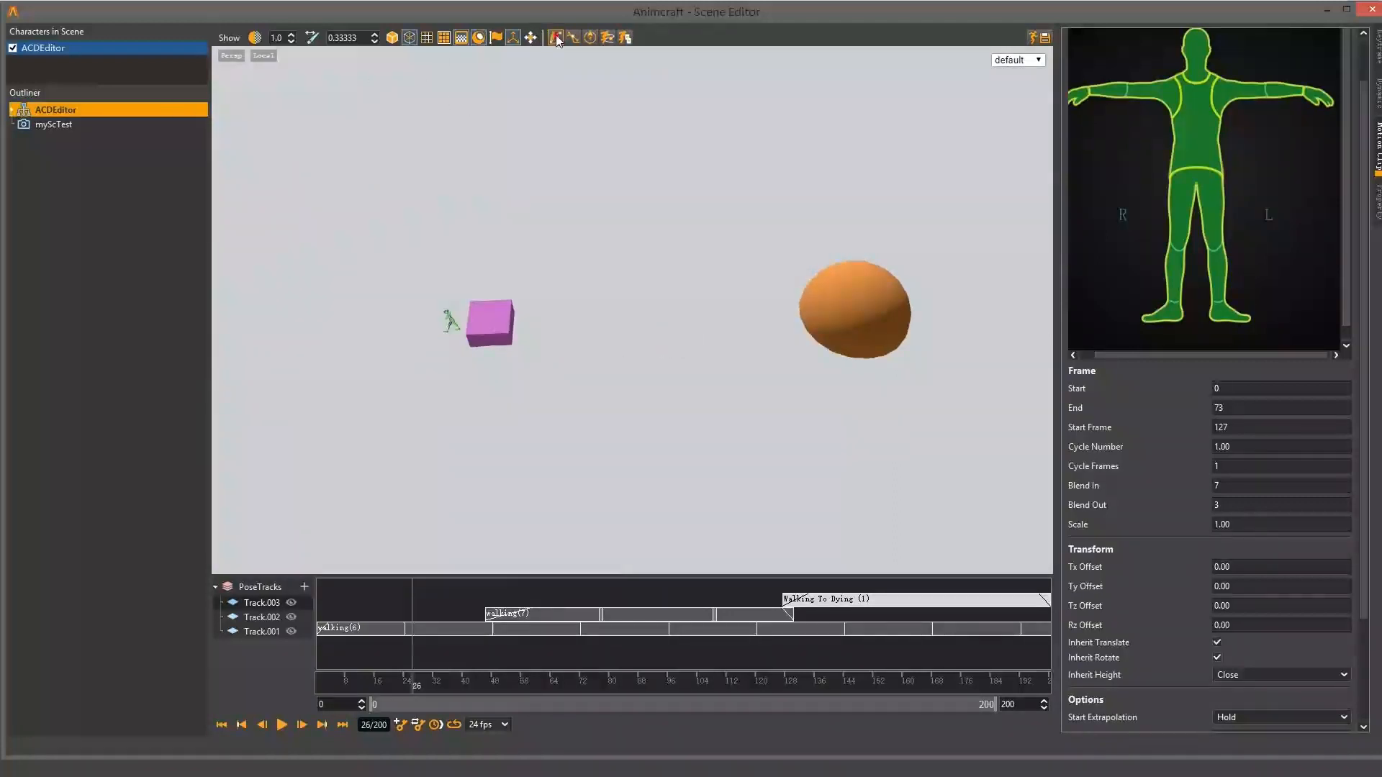
pyautogui.click(475, 365)
pyautogui.click(549, 361)
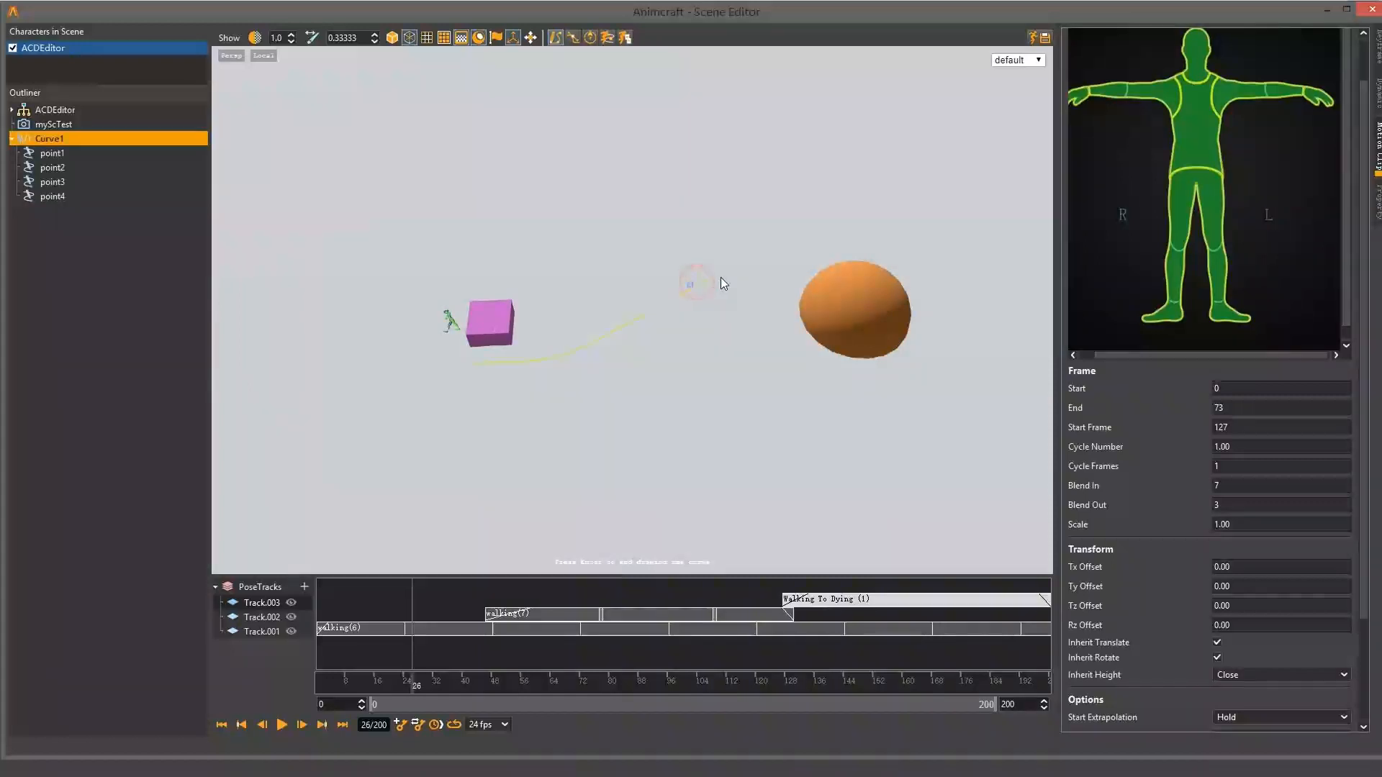
pyautogui.press('Return')
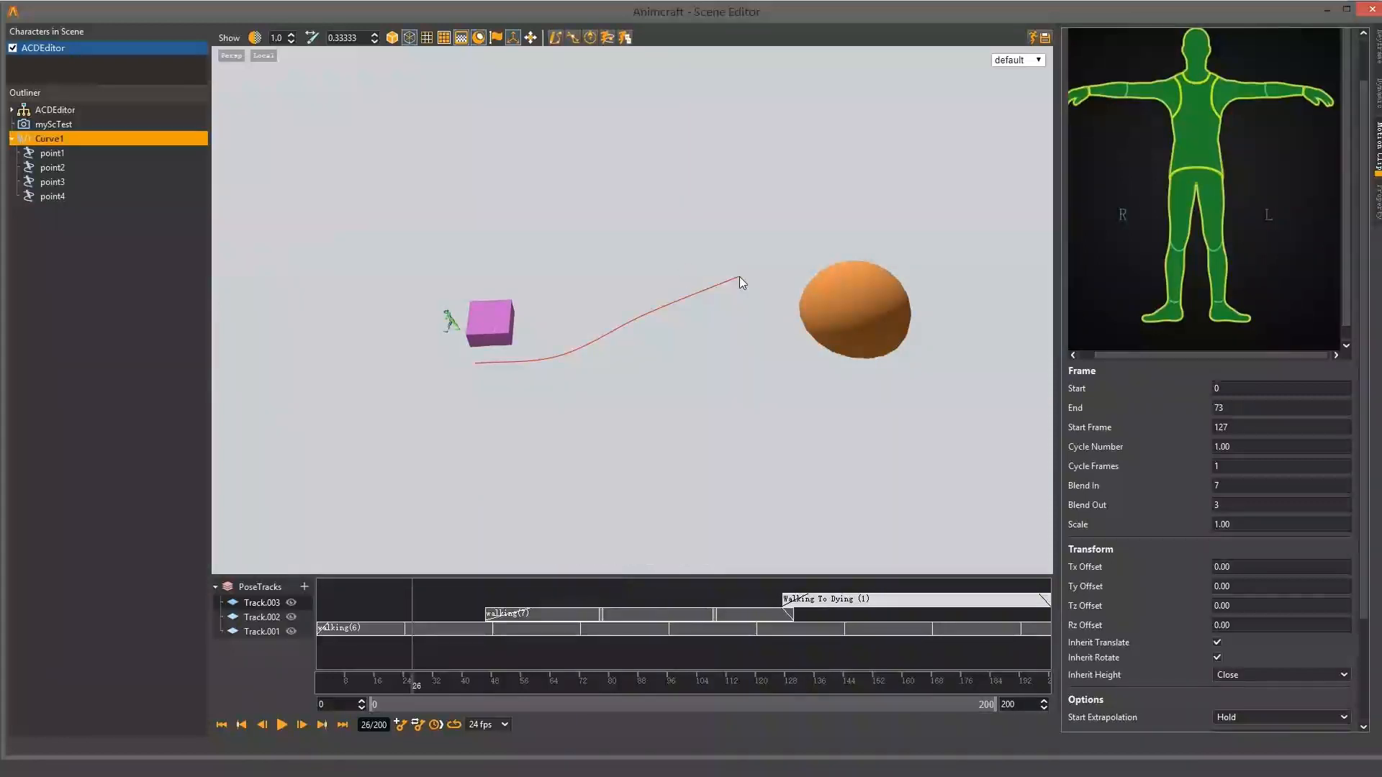
# - Move the curve's point2 along its X axis towards the box side to smooth the path's bend
pyautogui.click(52, 153)
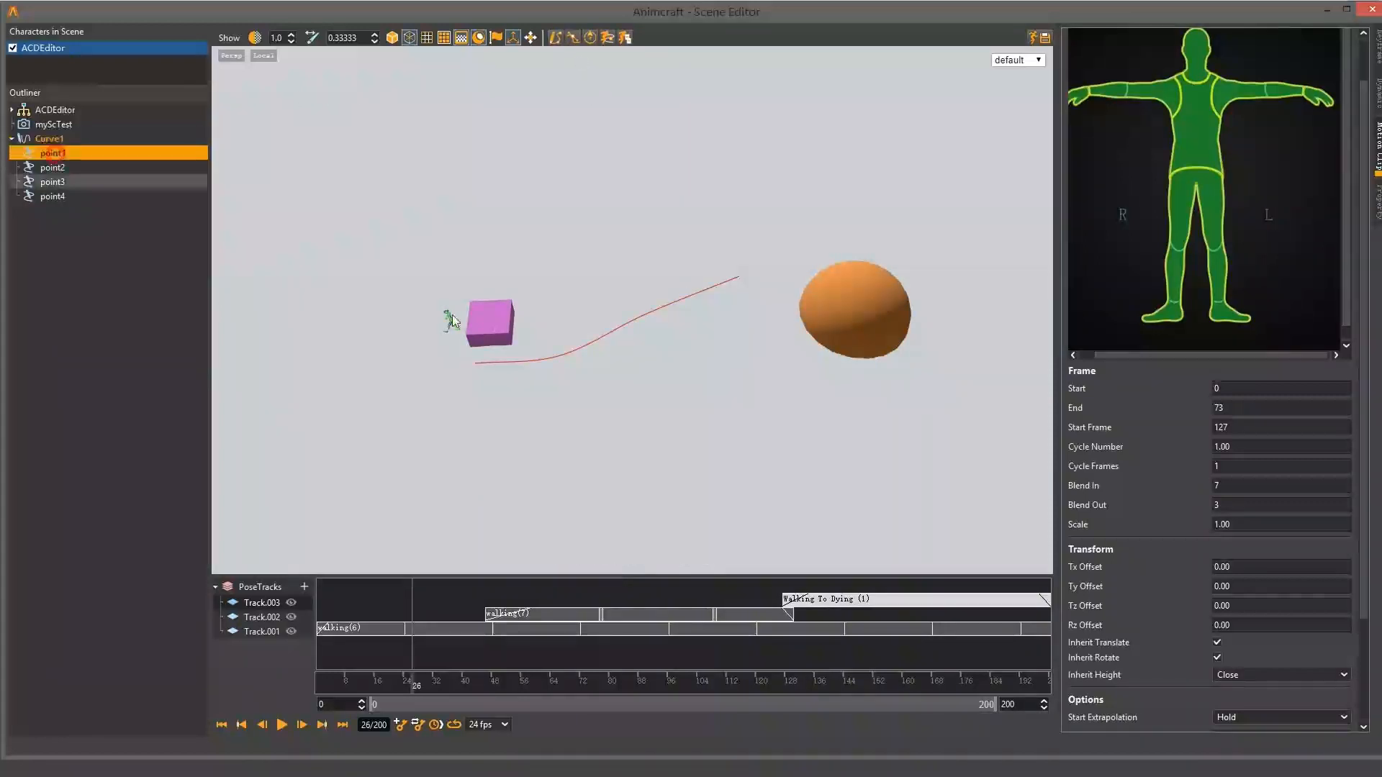
pyautogui.scroll(2, 360, 333)
pyautogui.click(58, 168)
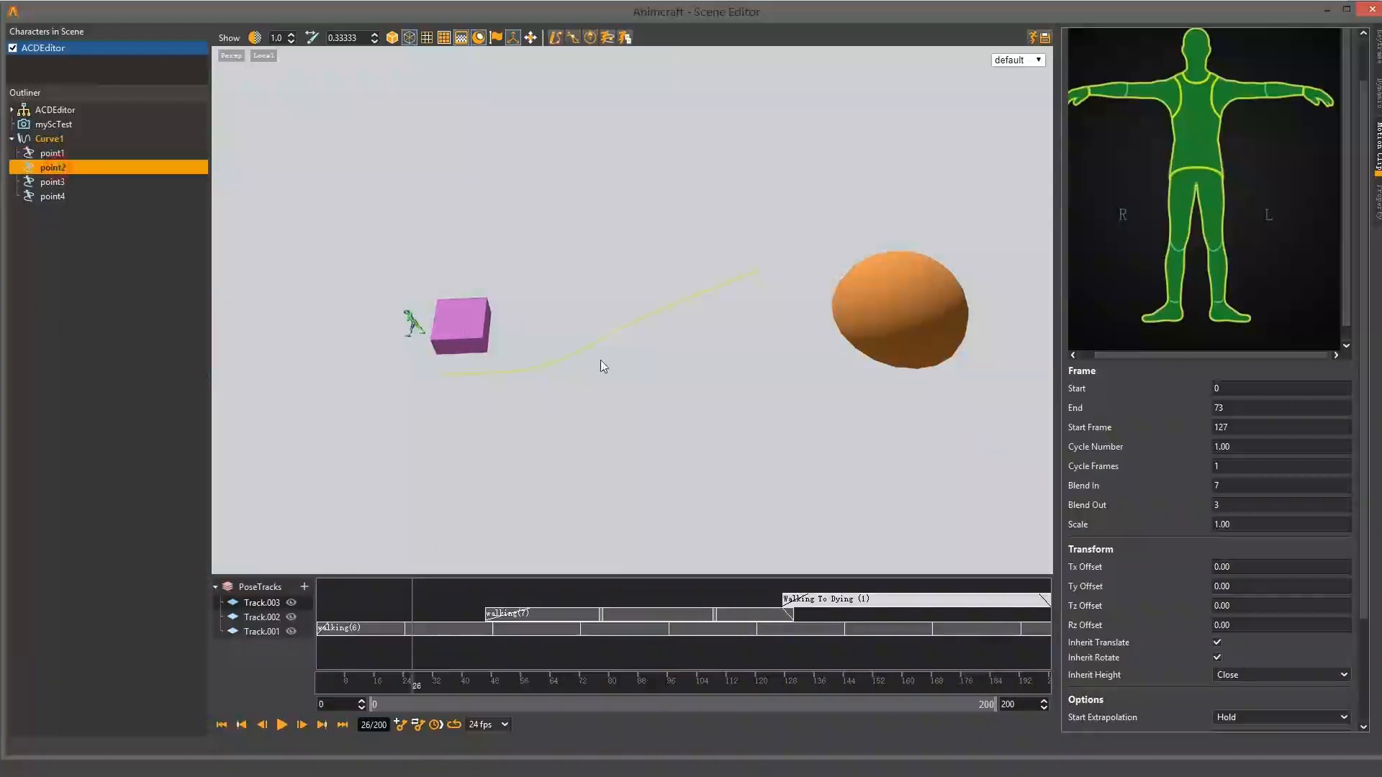
pyautogui.moveTo(621, 363); pyautogui.dragTo(631, 367, button='middle')
pyautogui.press('w')
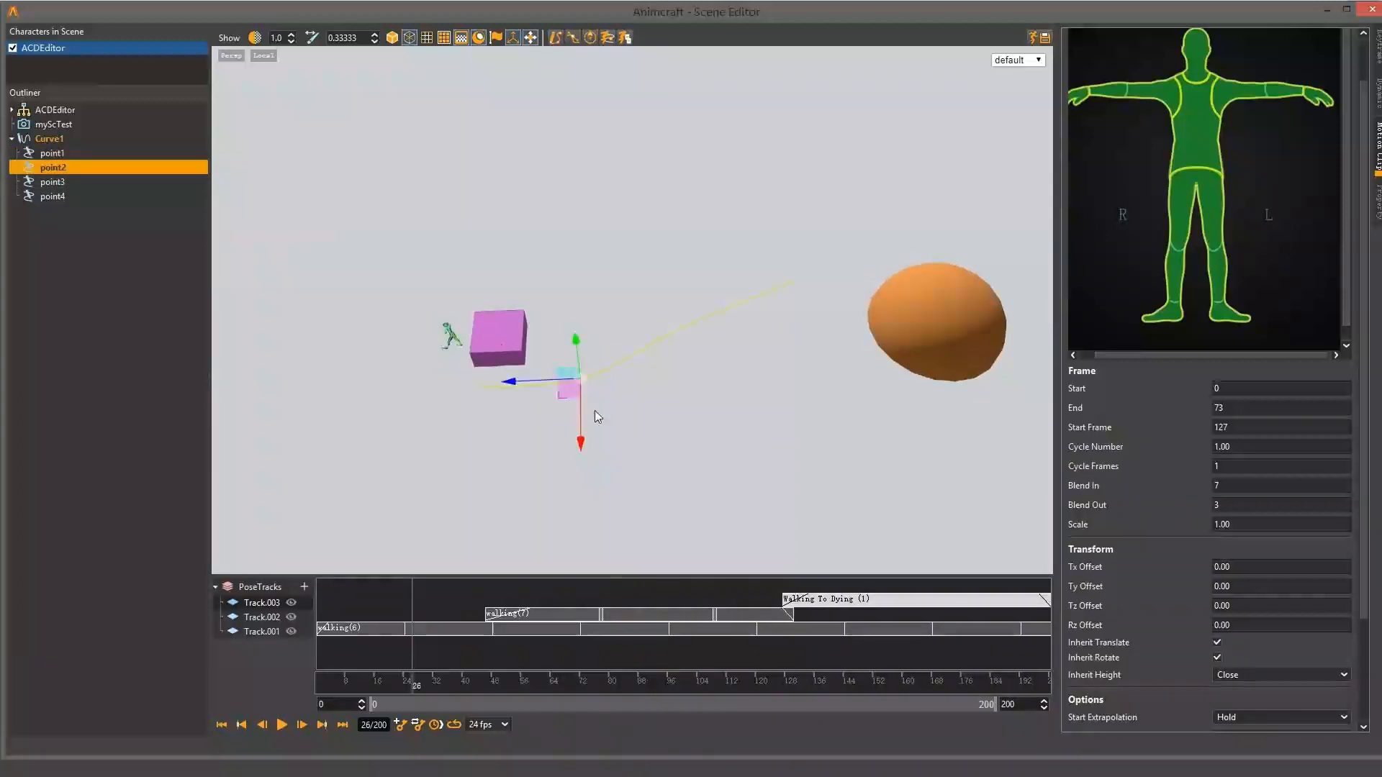
pyautogui.moveTo(583, 429); pyautogui.dragTo(579, 437)
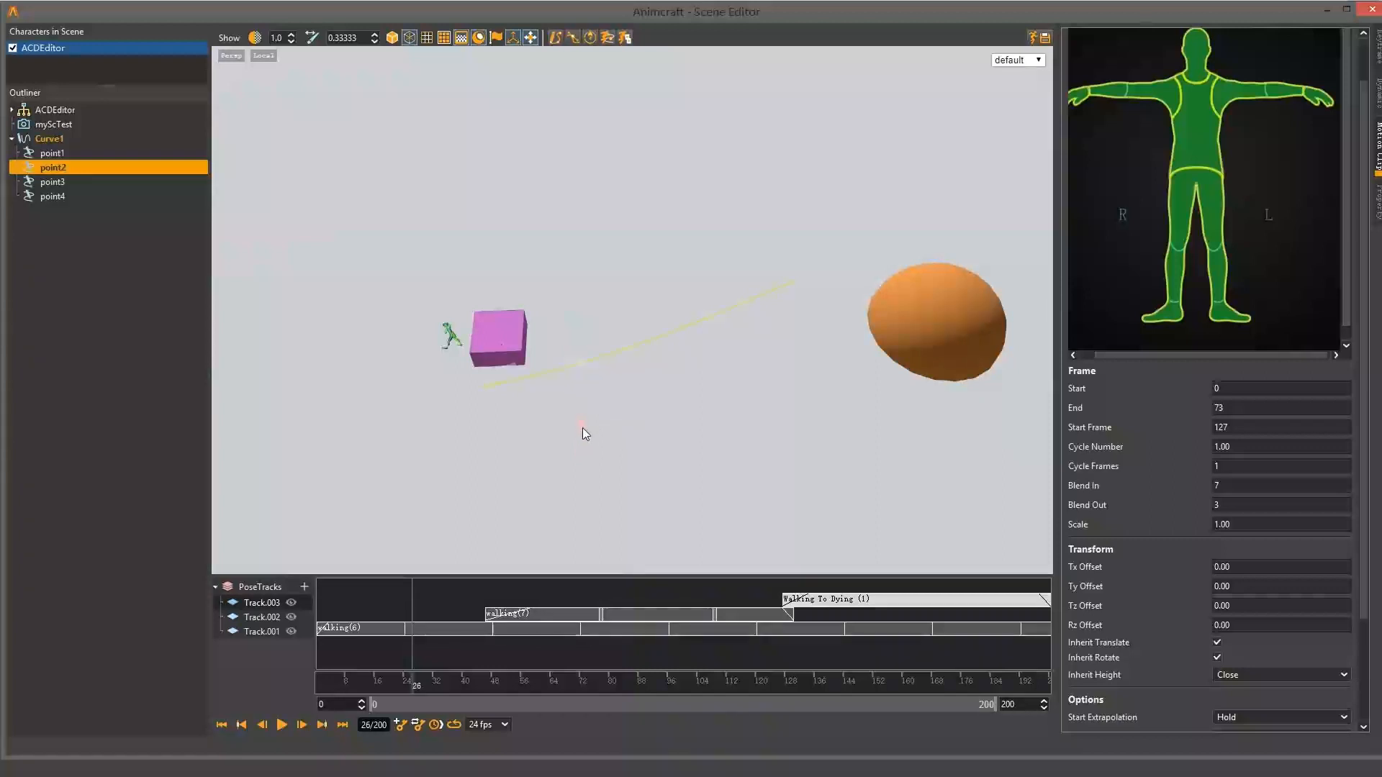
pyautogui.moveTo(581, 441); pyautogui.dragTo(583, 432)
# - Select the ACDEditor character and the drawn curve, and make the character's motion follow the curve
pyautogui.click(569, 39)
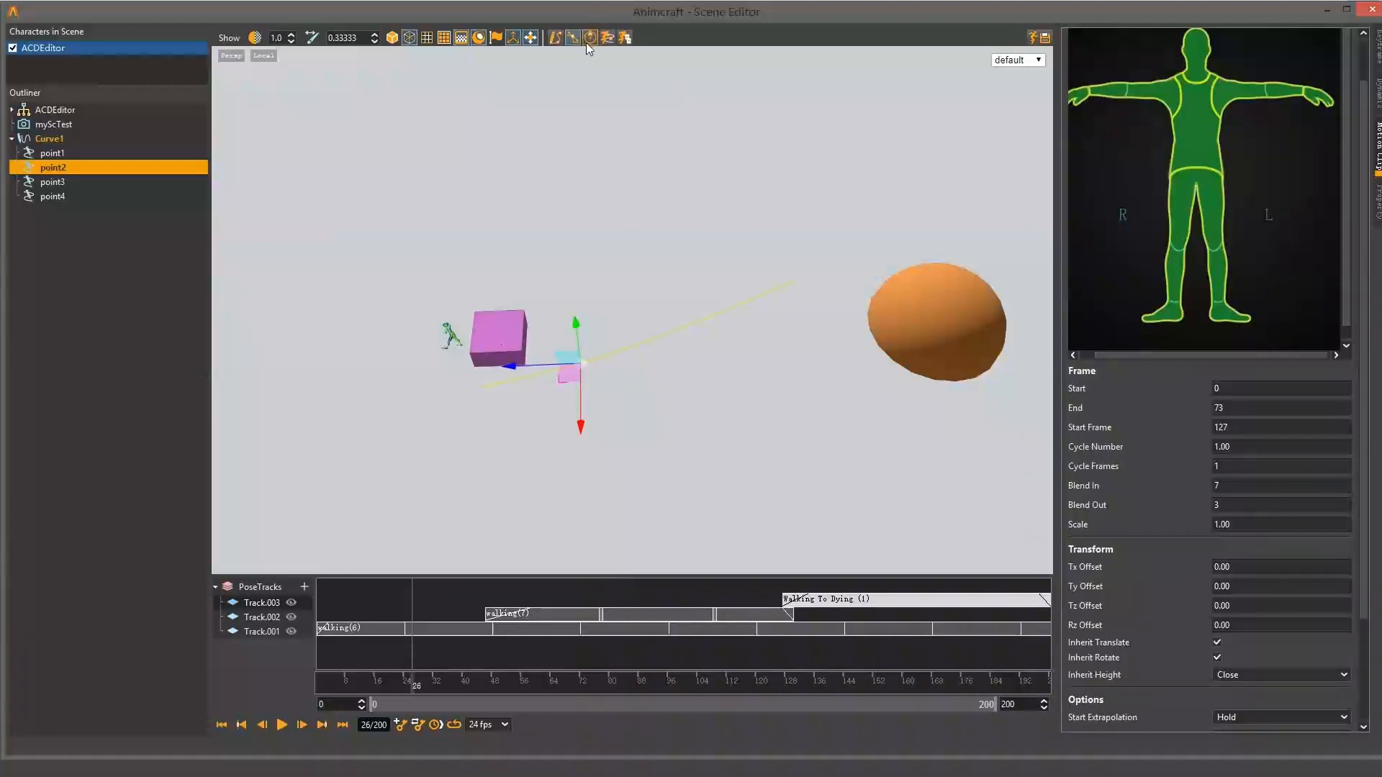
pyautogui.moveTo(533, 236); pyautogui.dragTo(547, 223, button='middle')
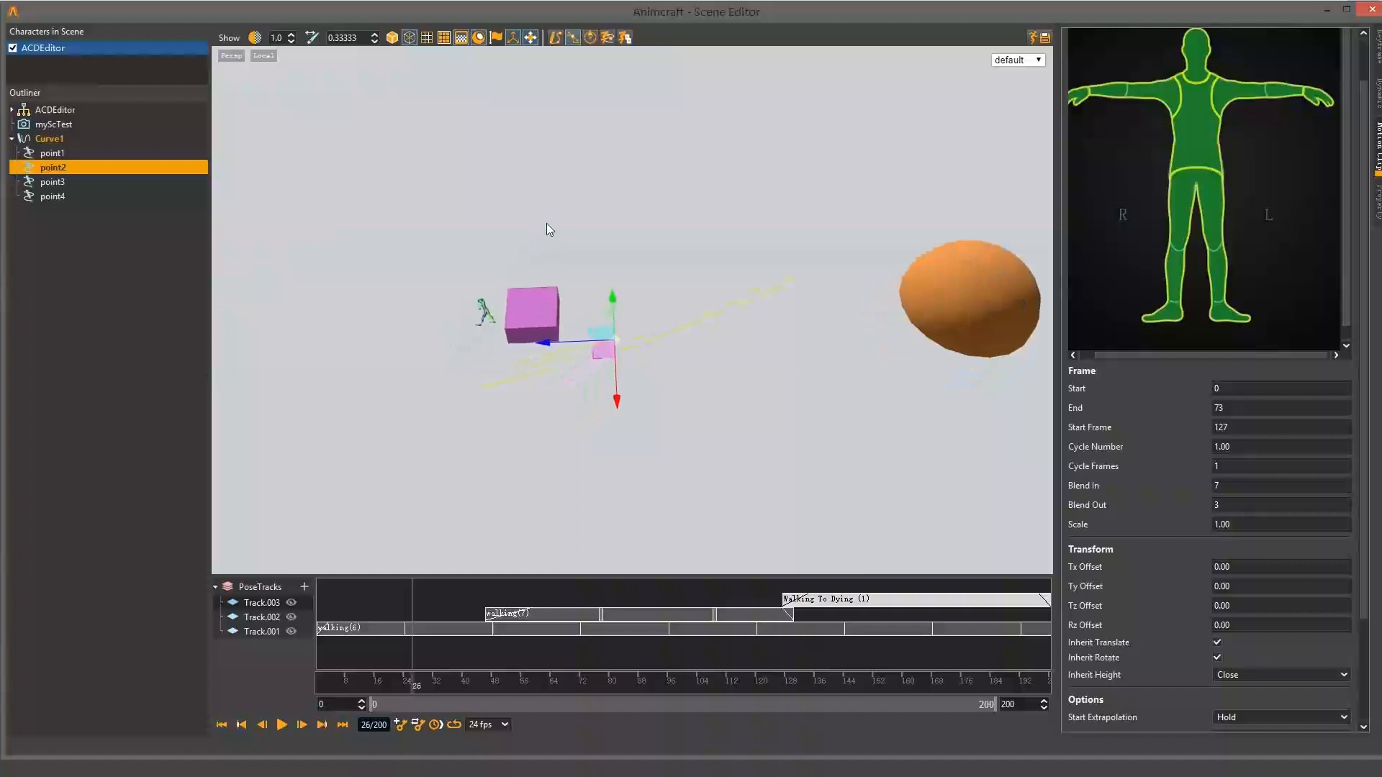
pyautogui.click(66, 109)
pyautogui.click(57, 140)
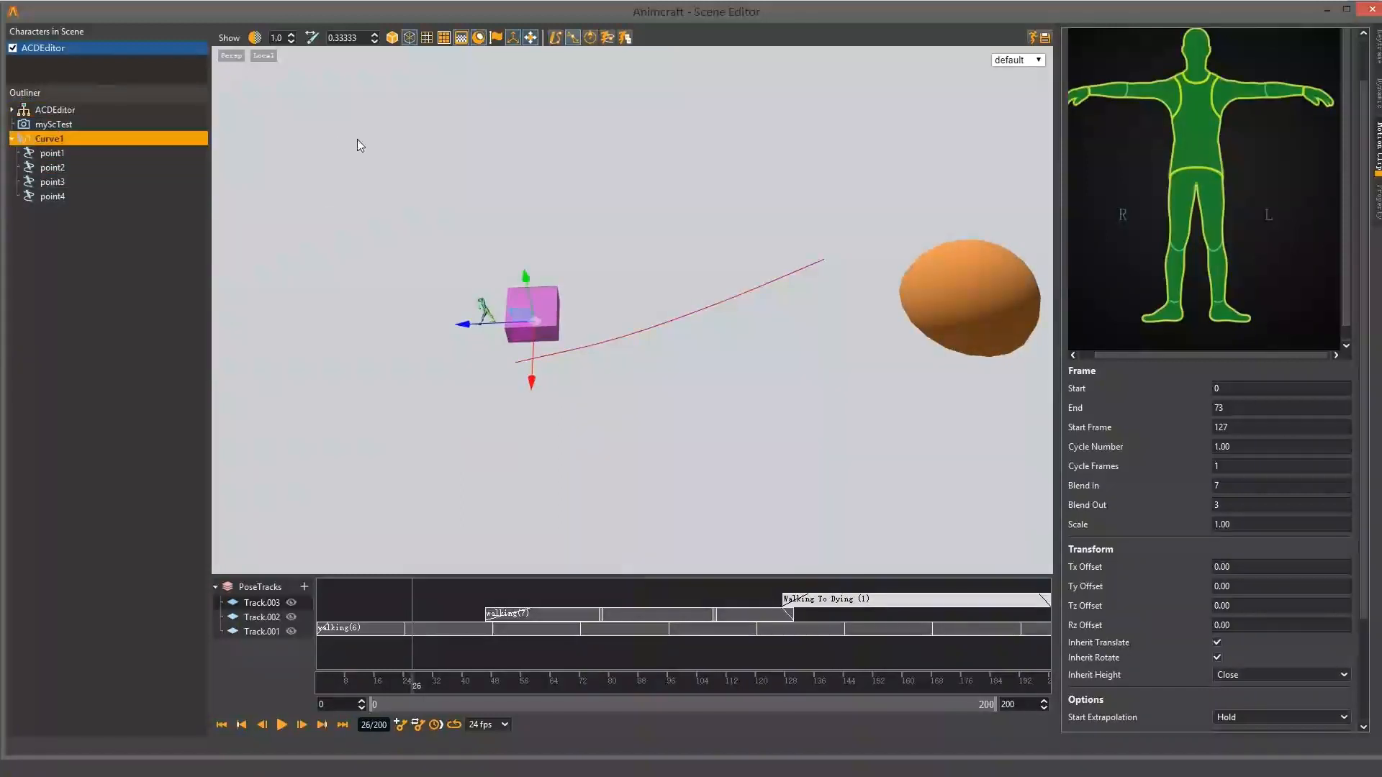
pyautogui.click(608, 37)
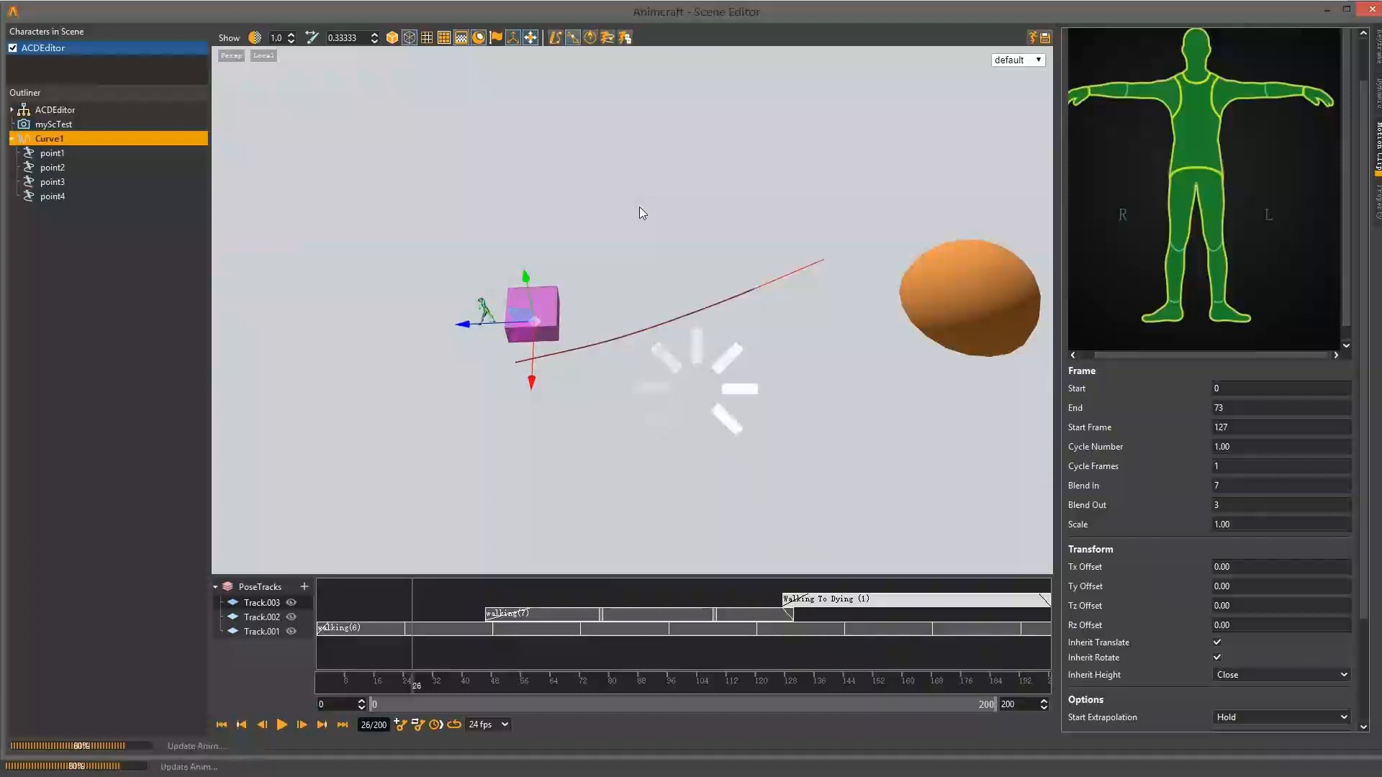
# - Play the animation along the whole curve to check the character's path, and return to frame 0
pyautogui.scroll(2, 577, 382)
pyautogui.scroll(4, 573, 376)
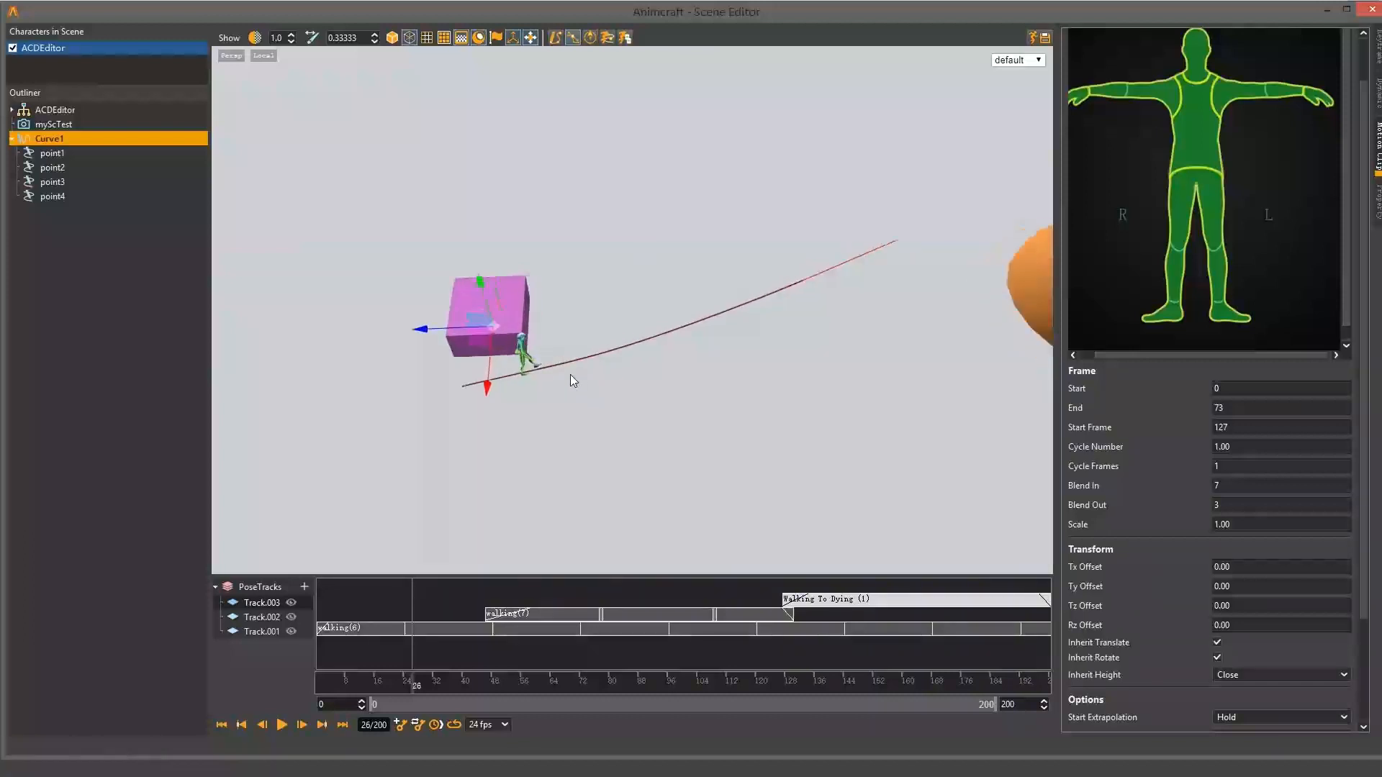
pyautogui.moveTo(684, 361); pyautogui.dragTo(739, 347, button='middle')
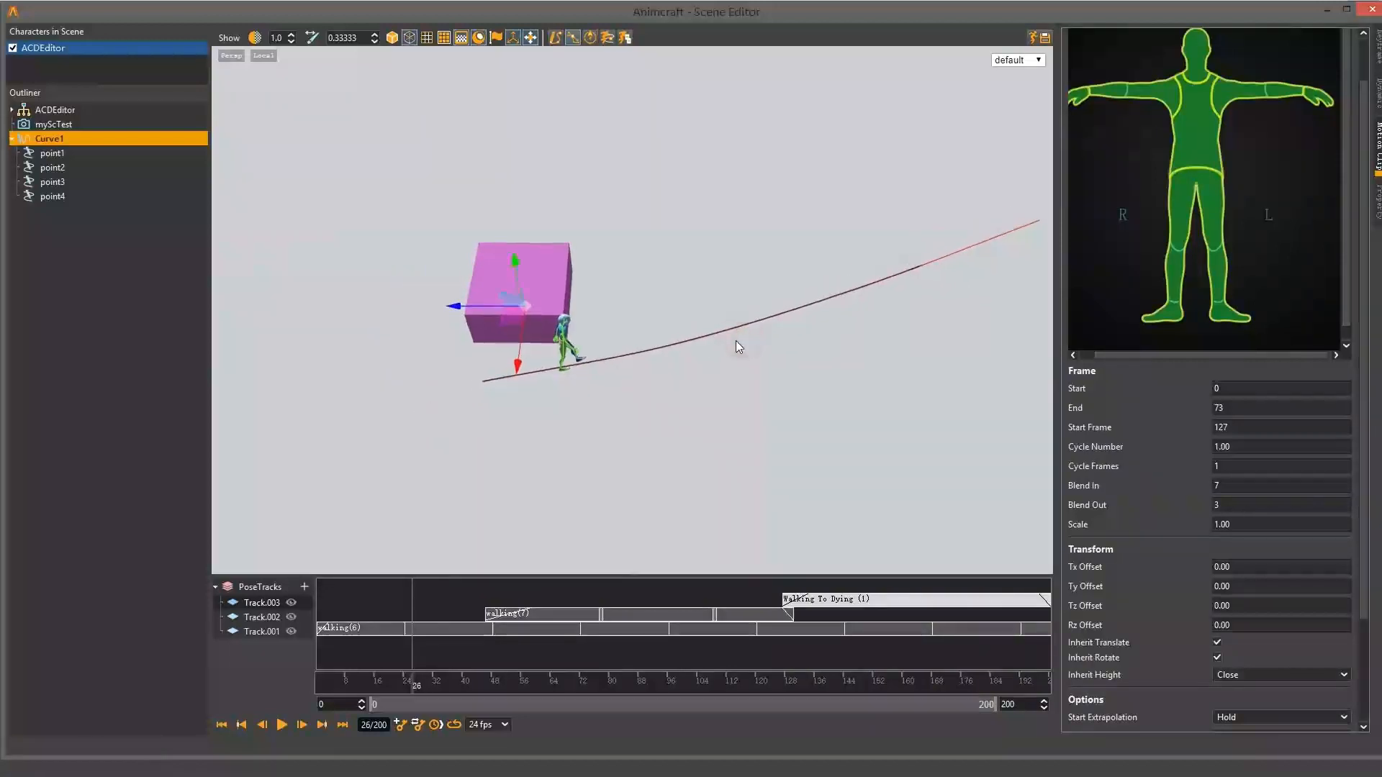
pyautogui.press('space')
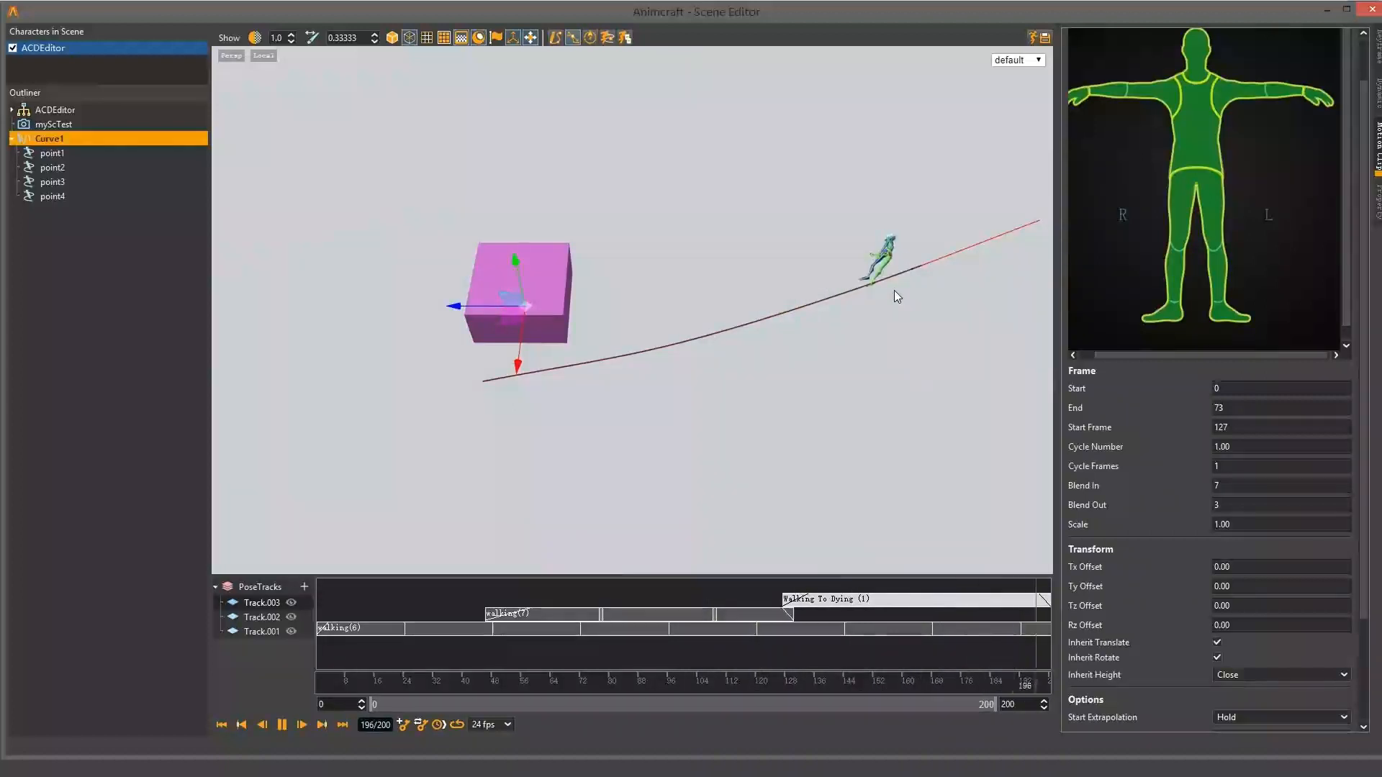
pyautogui.moveTo(306, 693); pyautogui.dragTo(253, 692)
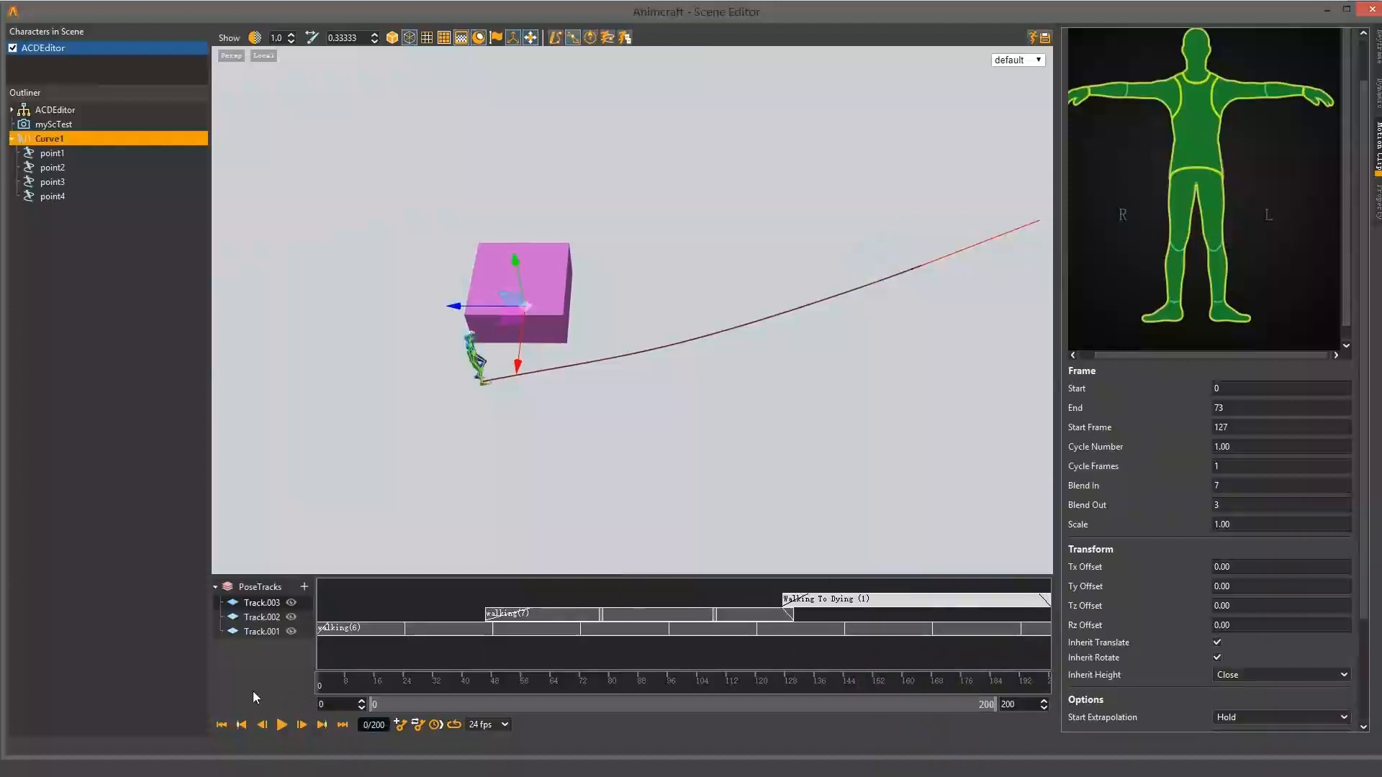
# - Detach the character's motion from the curve and make it follow the curve again
pyautogui.click(624, 38)
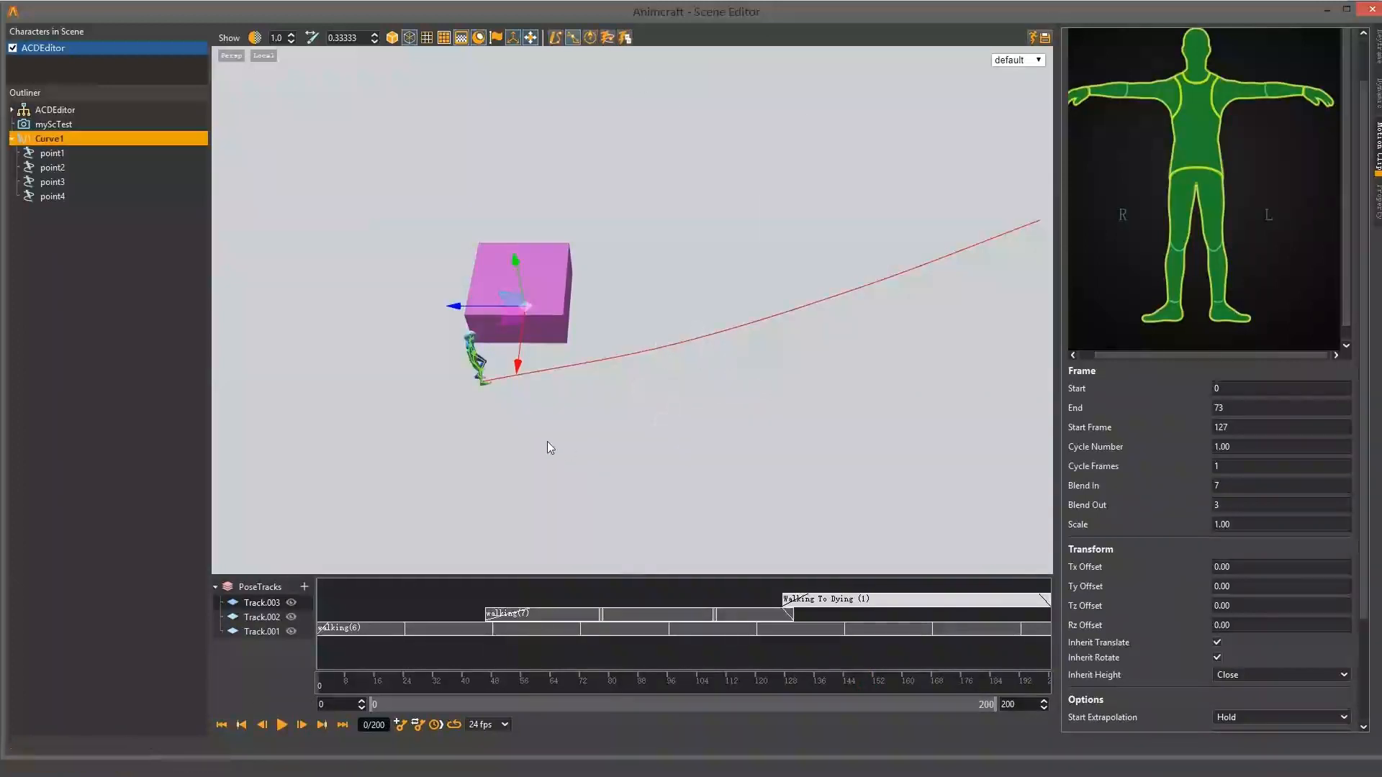
pyautogui.click(609, 39)
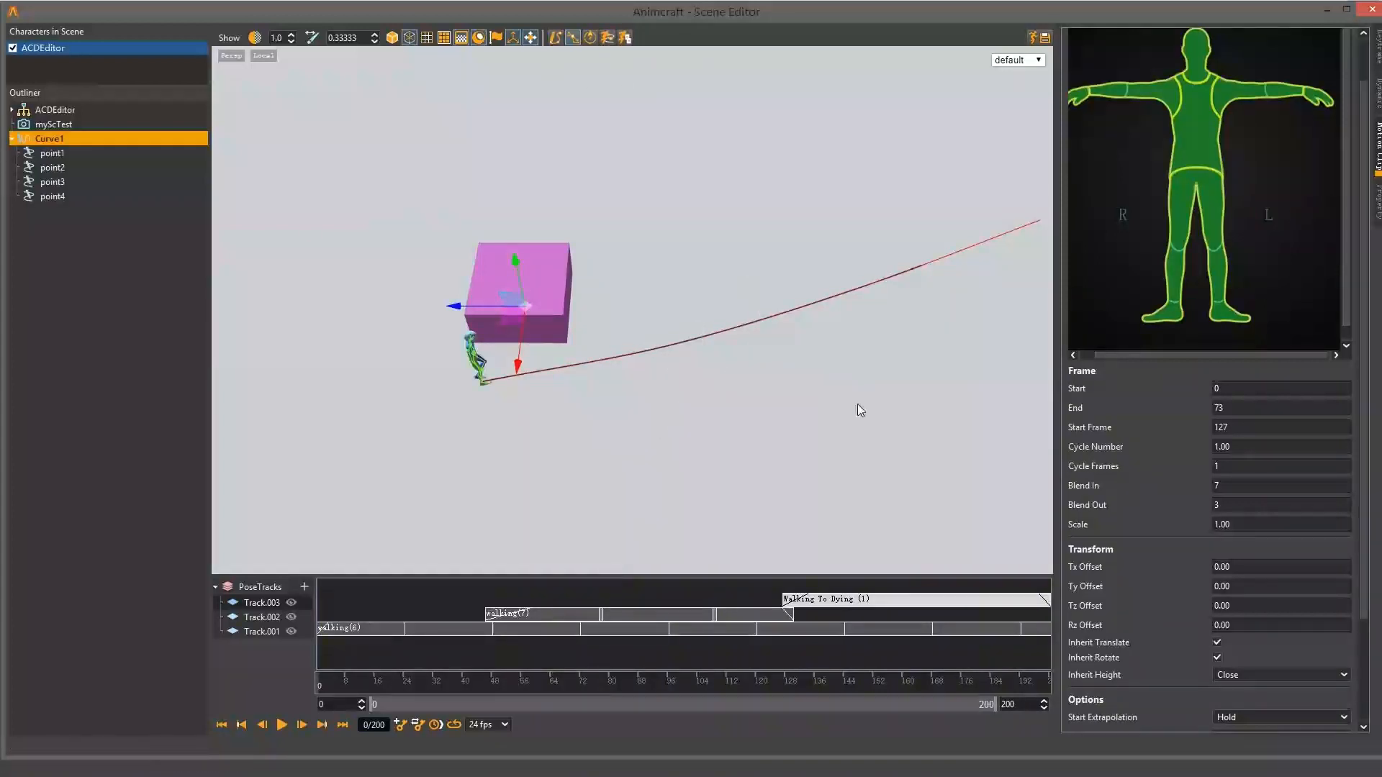
# - Play the animation in a close view of the character beside the pink box and stop at frame 28
pyautogui.keyDown('alt'); pyautogui.moveTo(857, 404); pyautogui.dragTo(864, 313); pyautogui.keyUp('alt')
pyautogui.scroll(-1, 606, 455)
pyautogui.keyDown('alt'); pyautogui.moveTo(607, 455); pyautogui.dragTo(589, 423, button='middle'); pyautogui.keyUp('alt')
pyautogui.scroll(1, 589, 422)
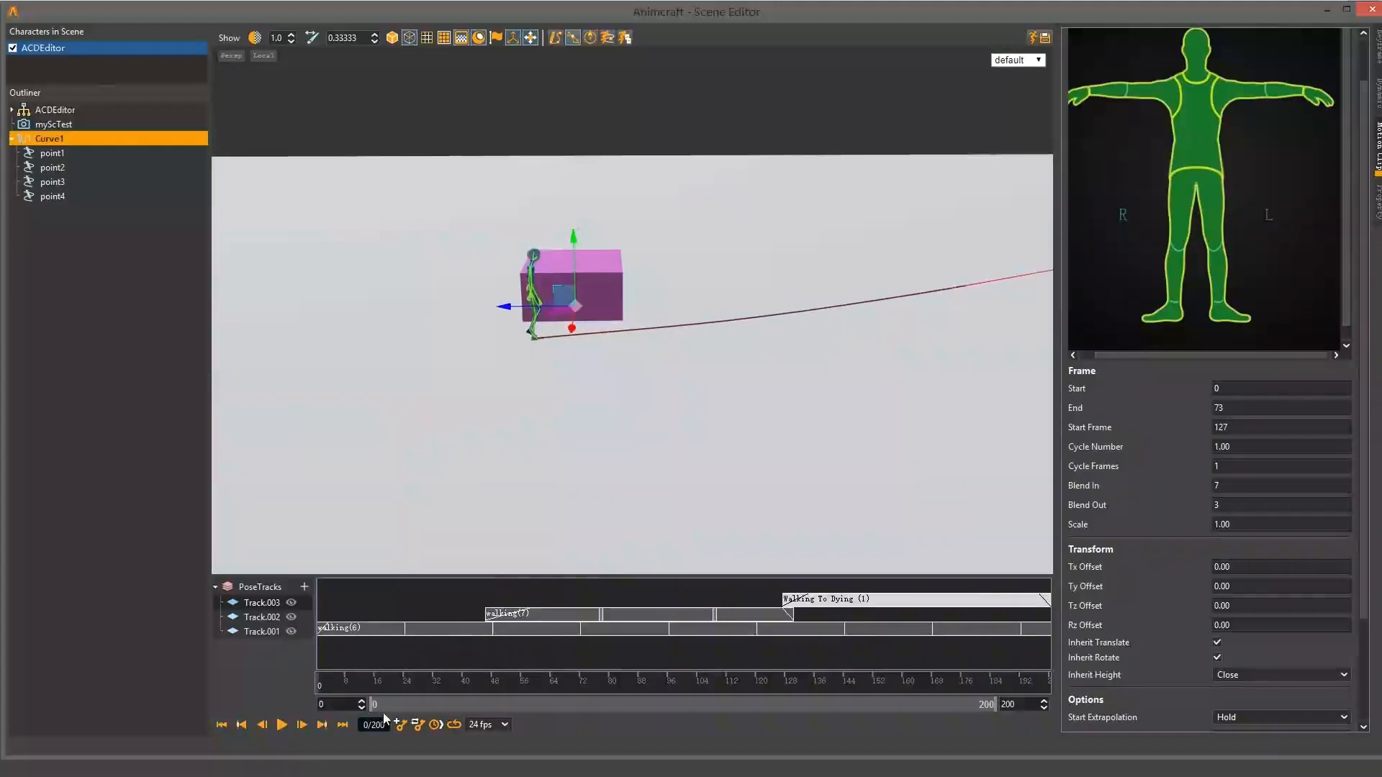
pyautogui.press('space')
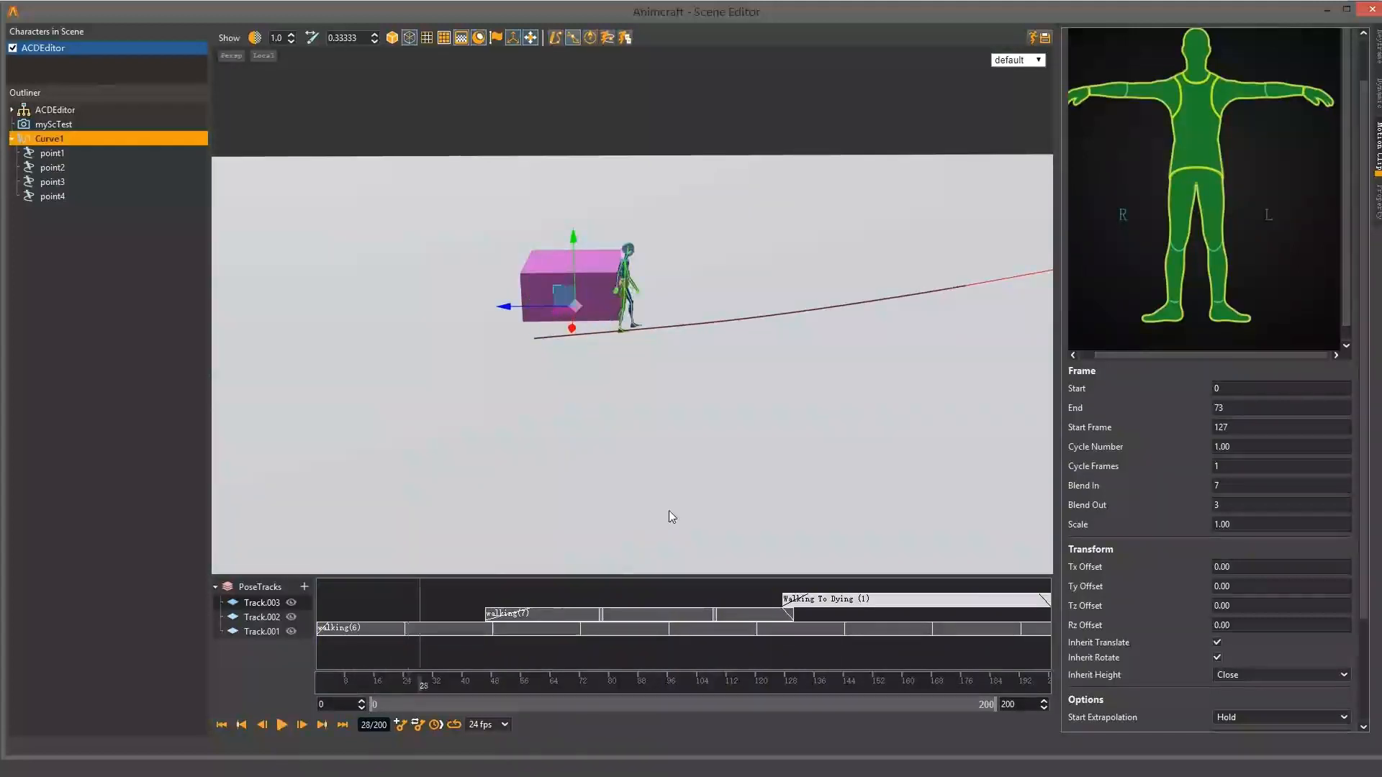
pyautogui.scroll(9, 658, 398)
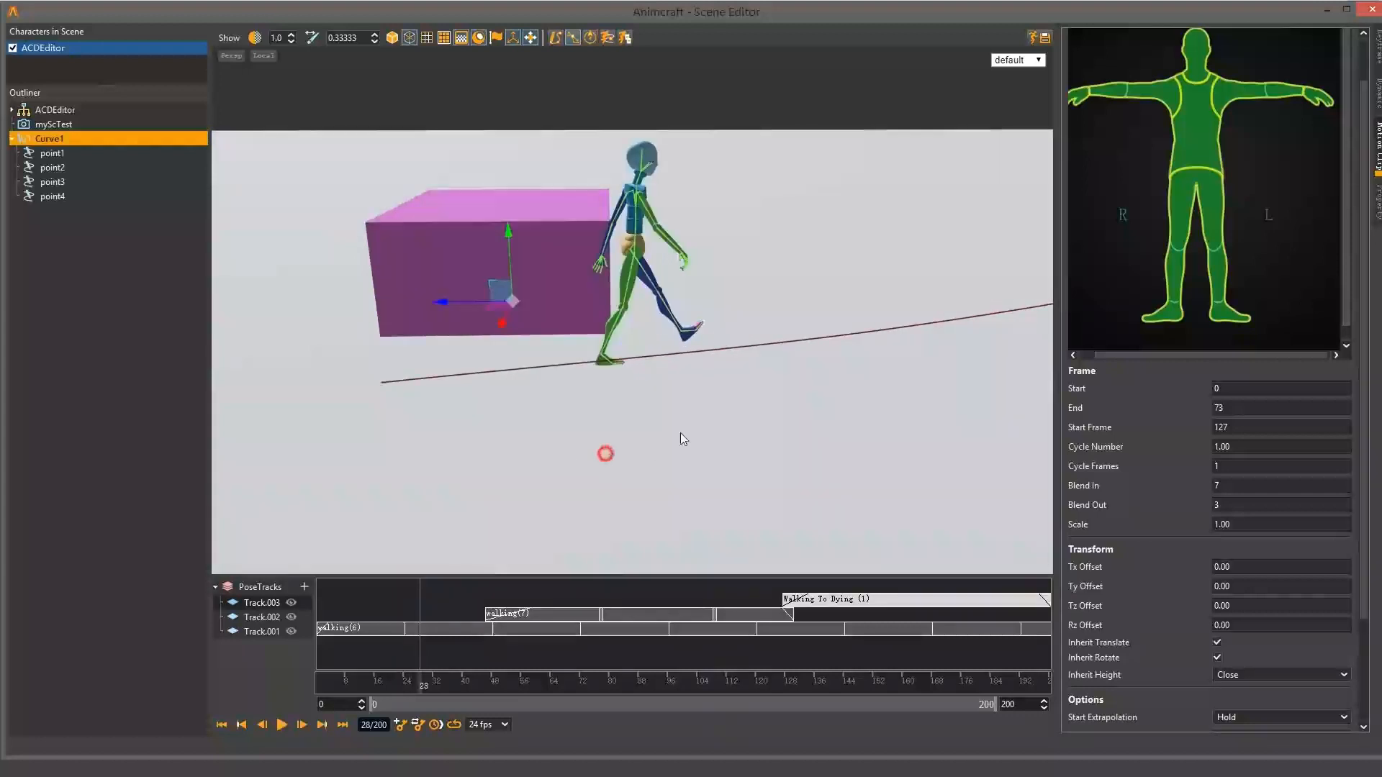
# - Select the character's hips and compare the local and world manipulator axes, leaving the manipulator set to World
pyautogui.keyDown('alt'); pyautogui.moveTo(681, 433); pyautogui.dragTo(552, 286); pyautogui.keyUp('alt')
pyautogui.scroll(3, 651, 382)
pyautogui.scroll(2, 650, 383)
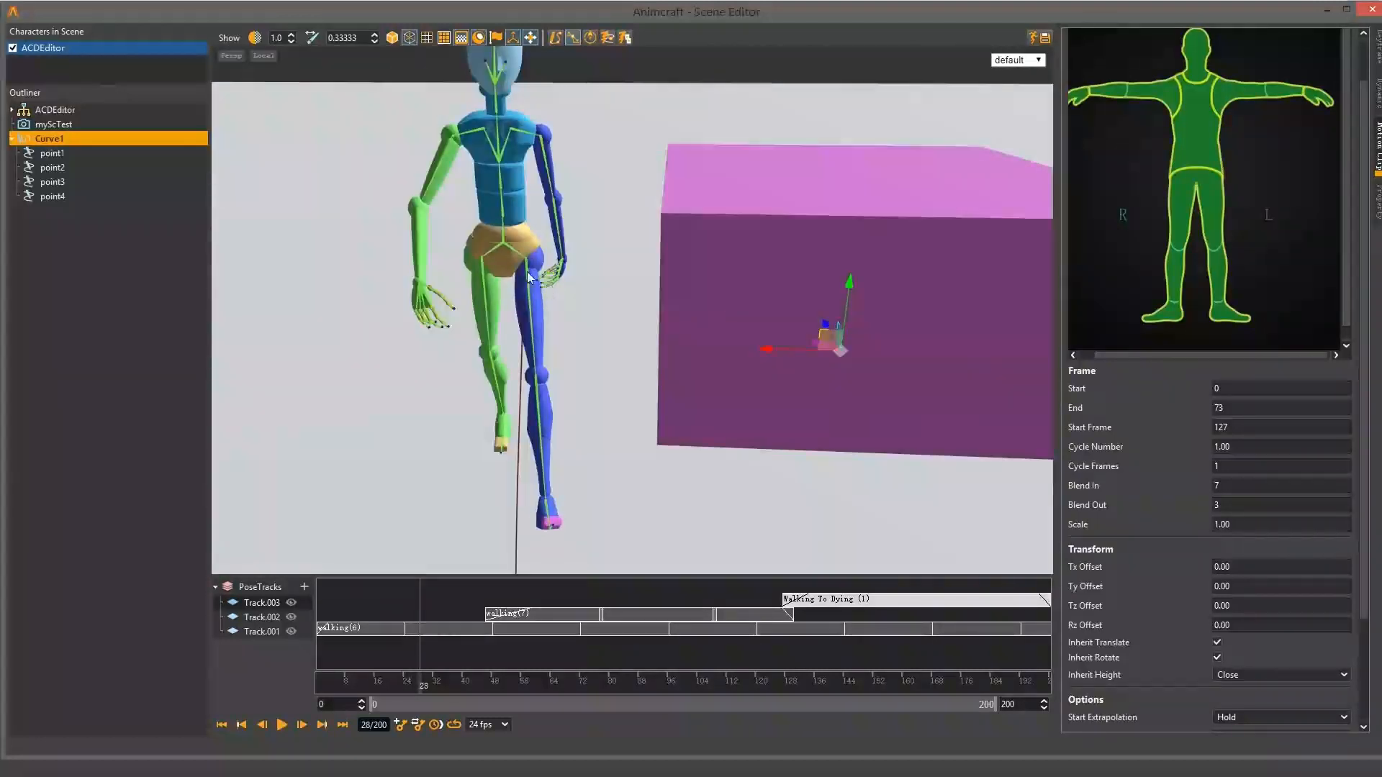
pyautogui.scroll(1, 506, 250)
pyautogui.click(489, 243)
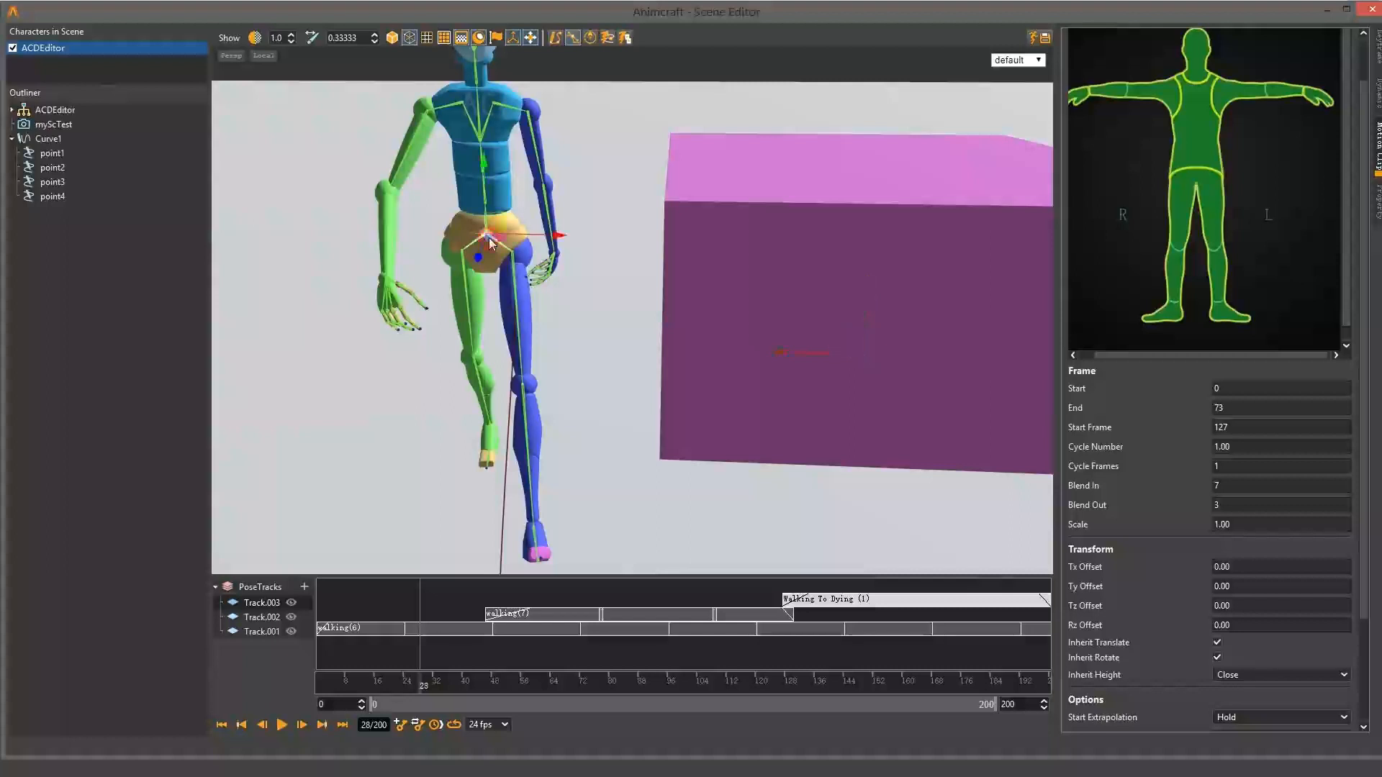
pyautogui.click(265, 56)
pyautogui.keyDown('alt'); pyautogui.moveTo(643, 376); pyautogui.dragTo(475, 295); pyautogui.keyUp('alt')
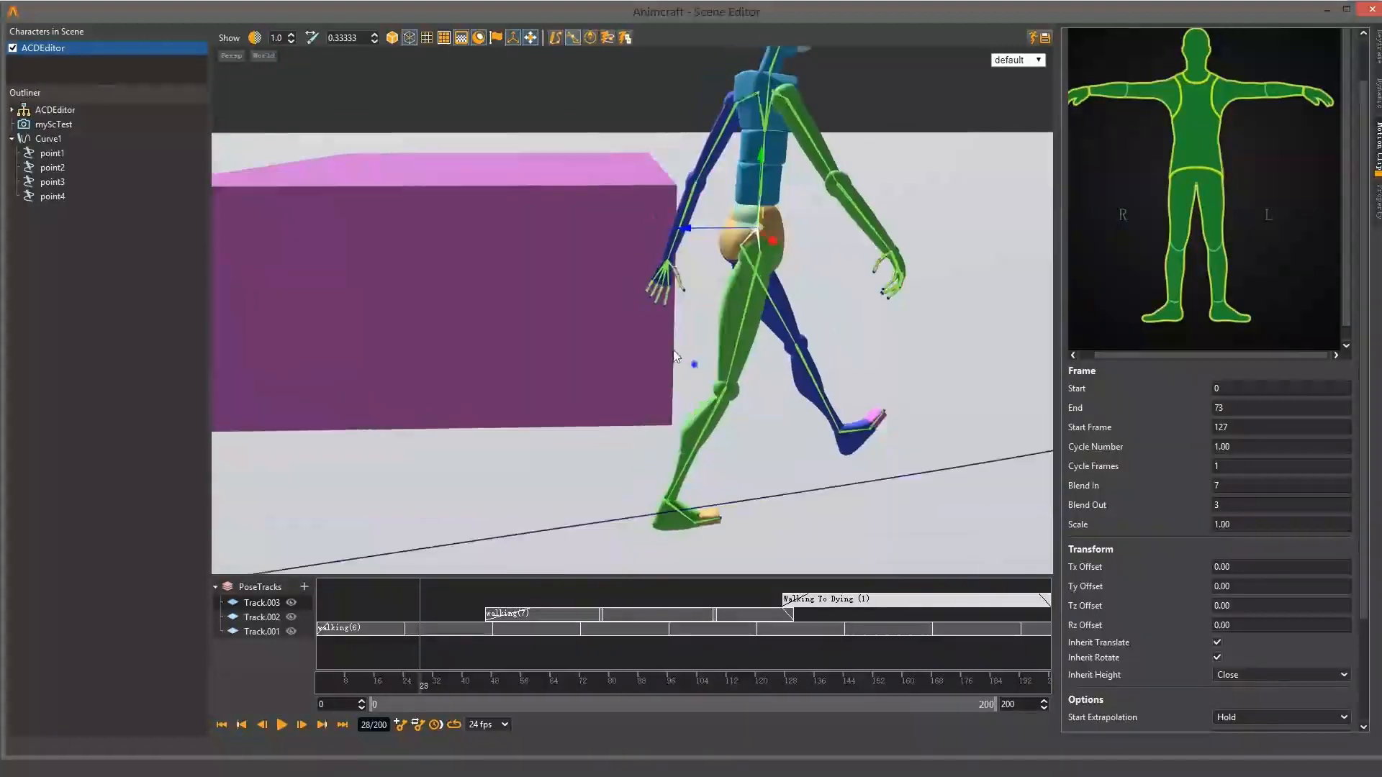
pyautogui.scroll(2, 893, 293)
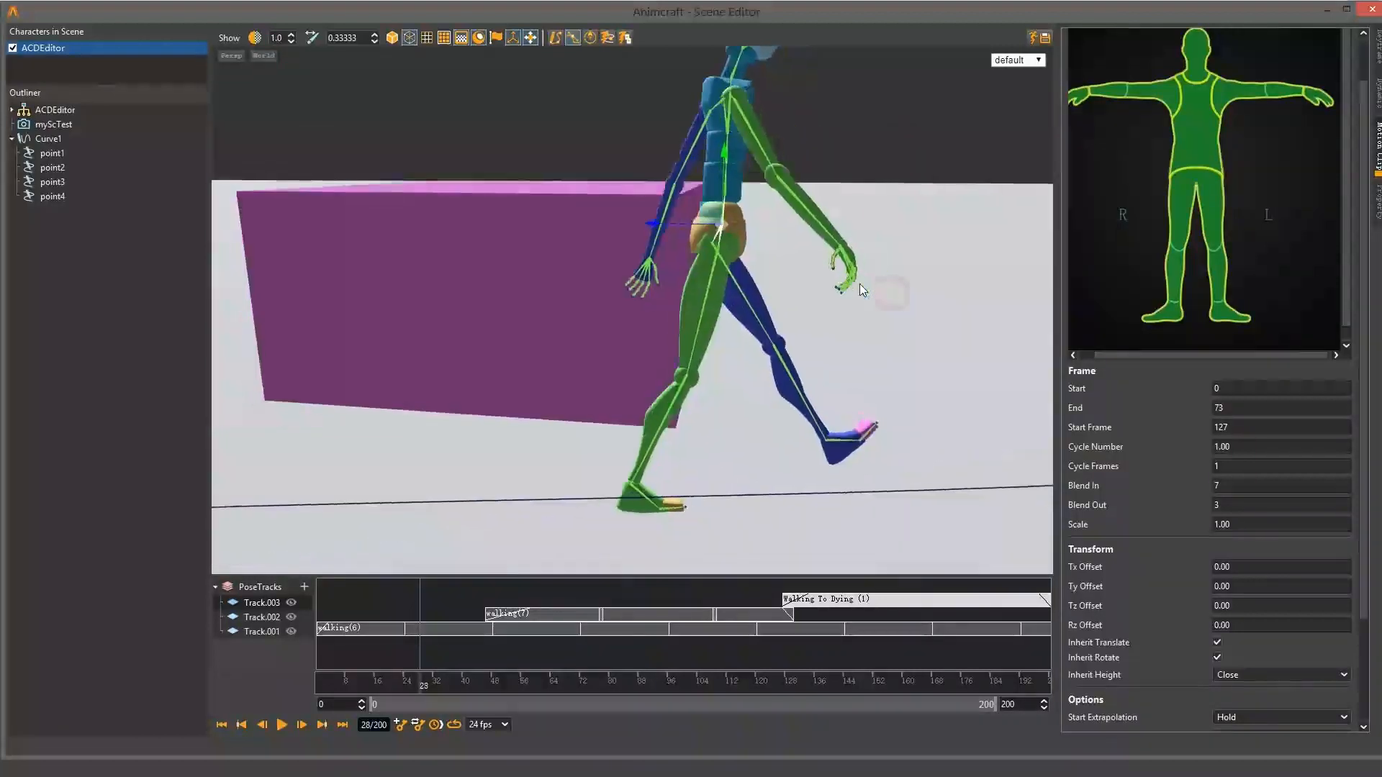
pyautogui.click(718, 149)
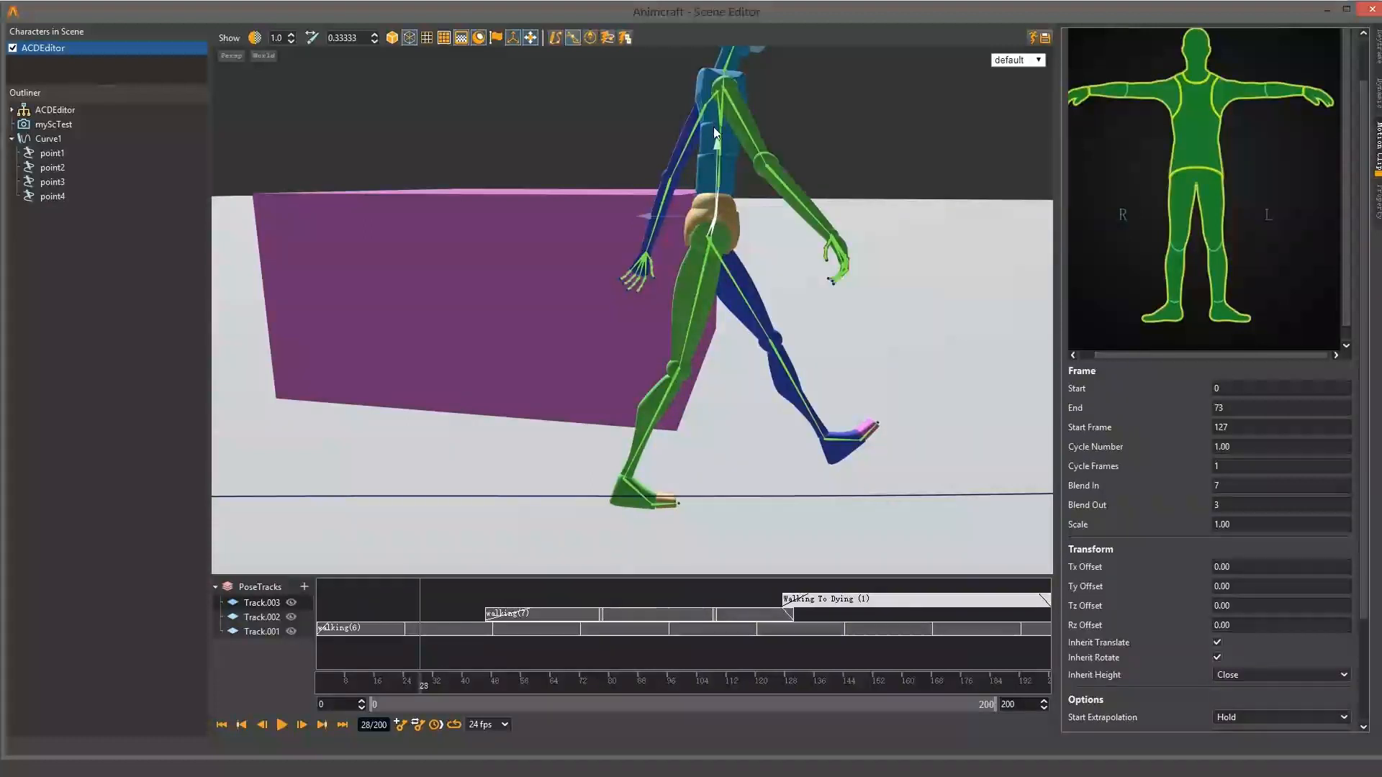
pyautogui.keyDown('alt'); pyautogui.moveTo(883, 327); pyautogui.dragTo(764, 184); pyautogui.keyUp('alt')
pyautogui.click(740, 155)
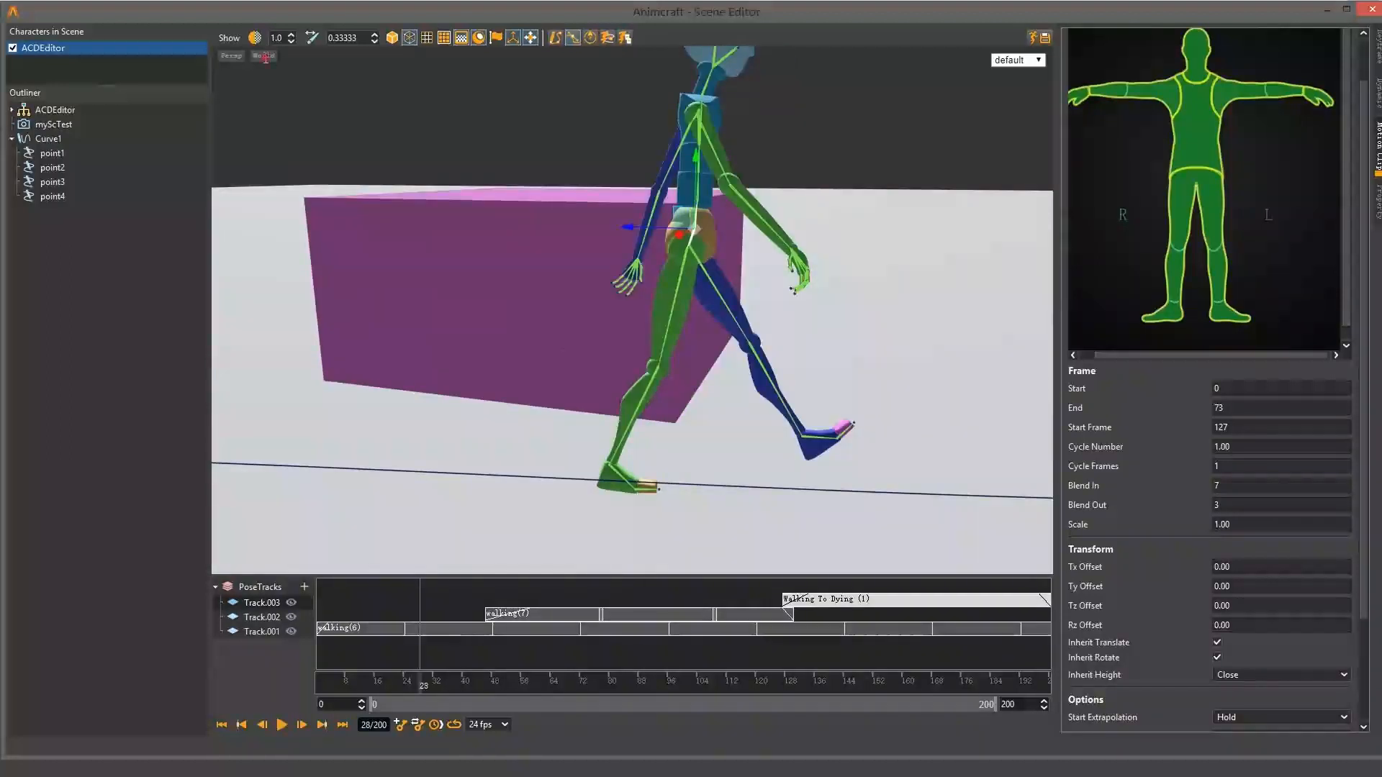
pyautogui.click(265, 57)
pyautogui.keyDown('alt'); pyautogui.moveTo(781, 193); pyautogui.dragTo(729, 202, button='middle'); pyautogui.keyUp('alt')
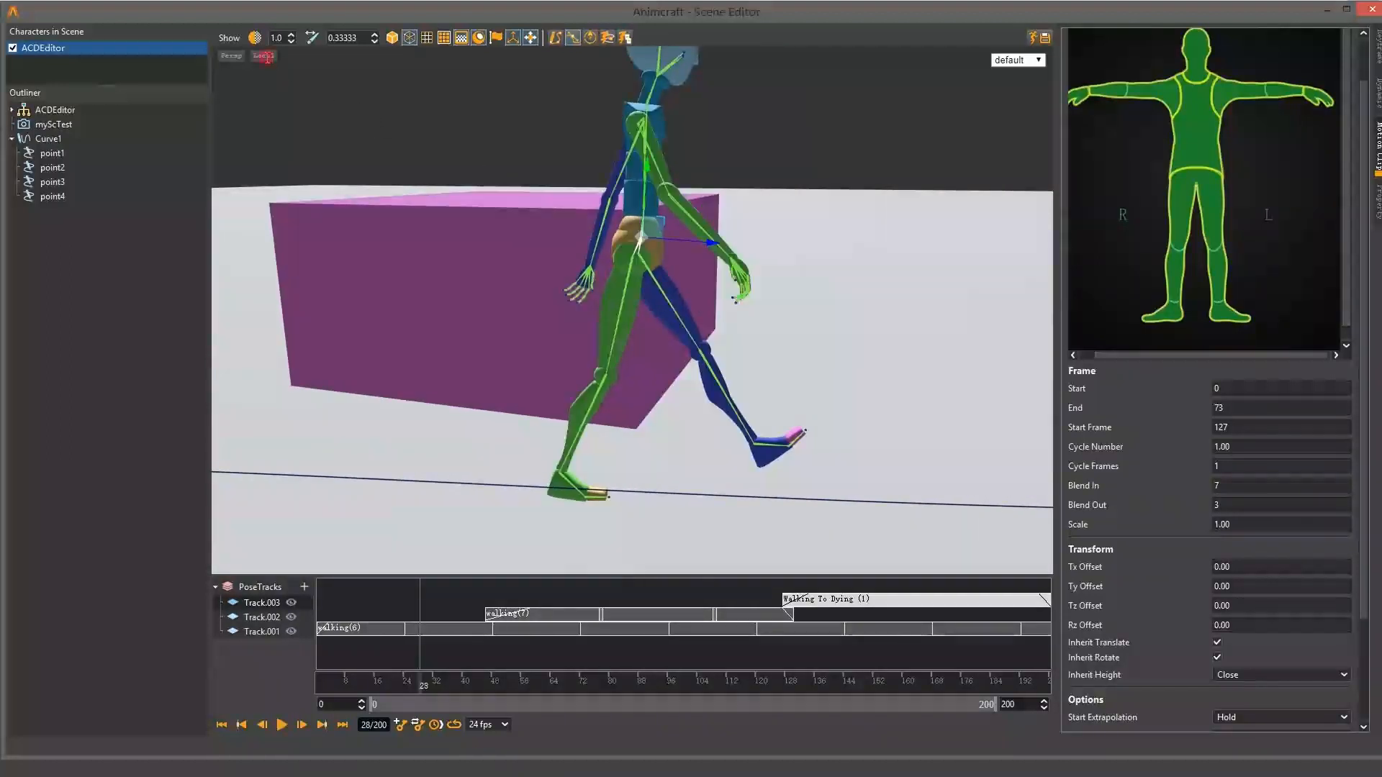
pyautogui.click(265, 58)
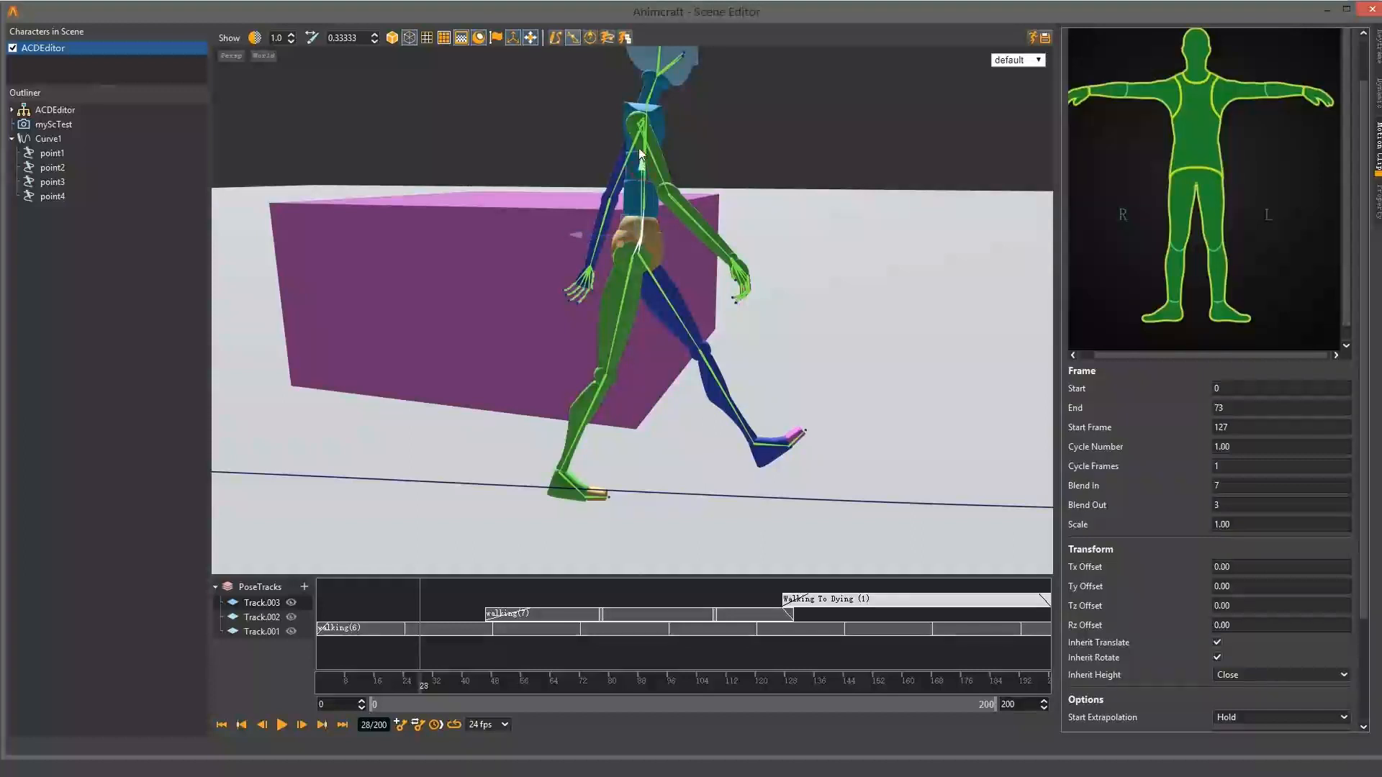
# - Try to move the character's hips sideways off the curve at frame 28
pyautogui.keyDown('alt'); pyautogui.moveTo(848, 317); pyautogui.dragTo(902, 305); pyautogui.keyUp('alt')
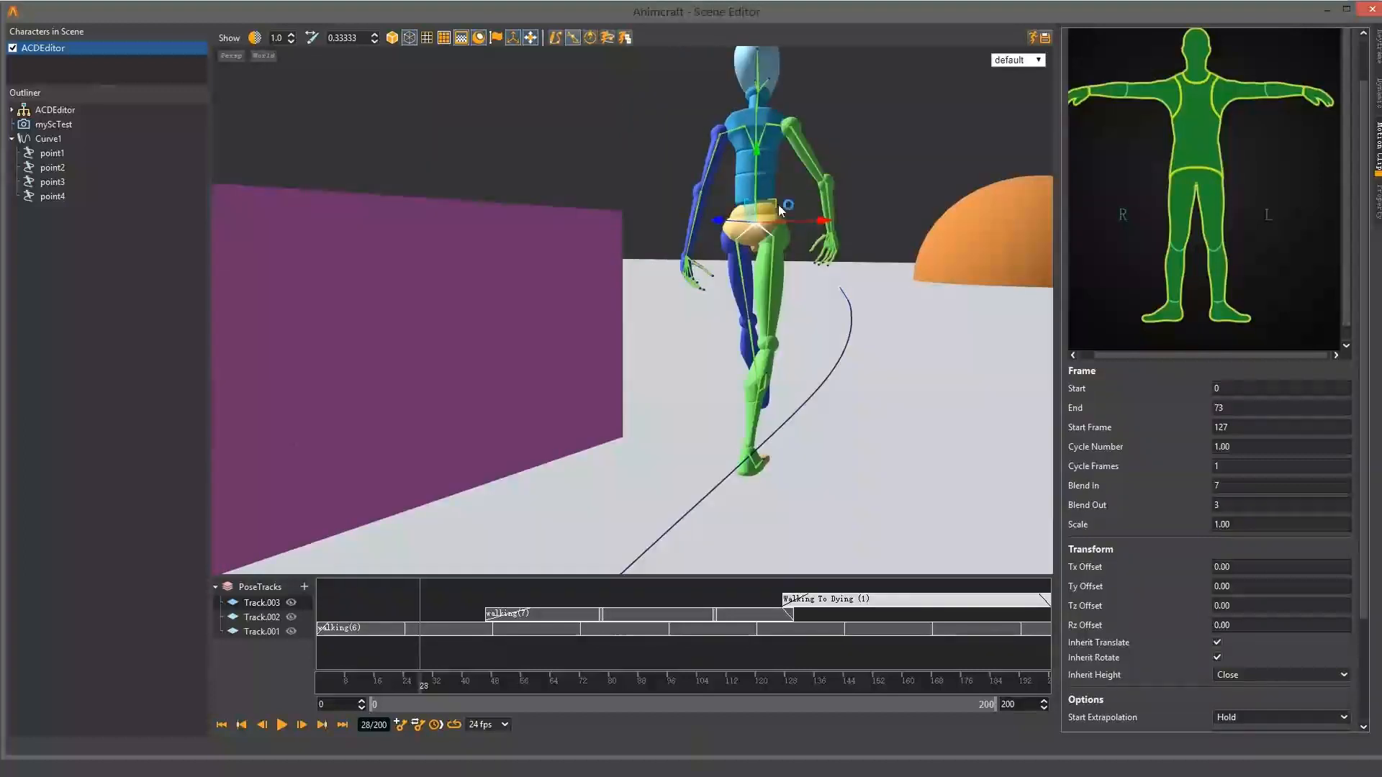
pyautogui.moveTo(773, 201); pyautogui.dragTo(775, 178)
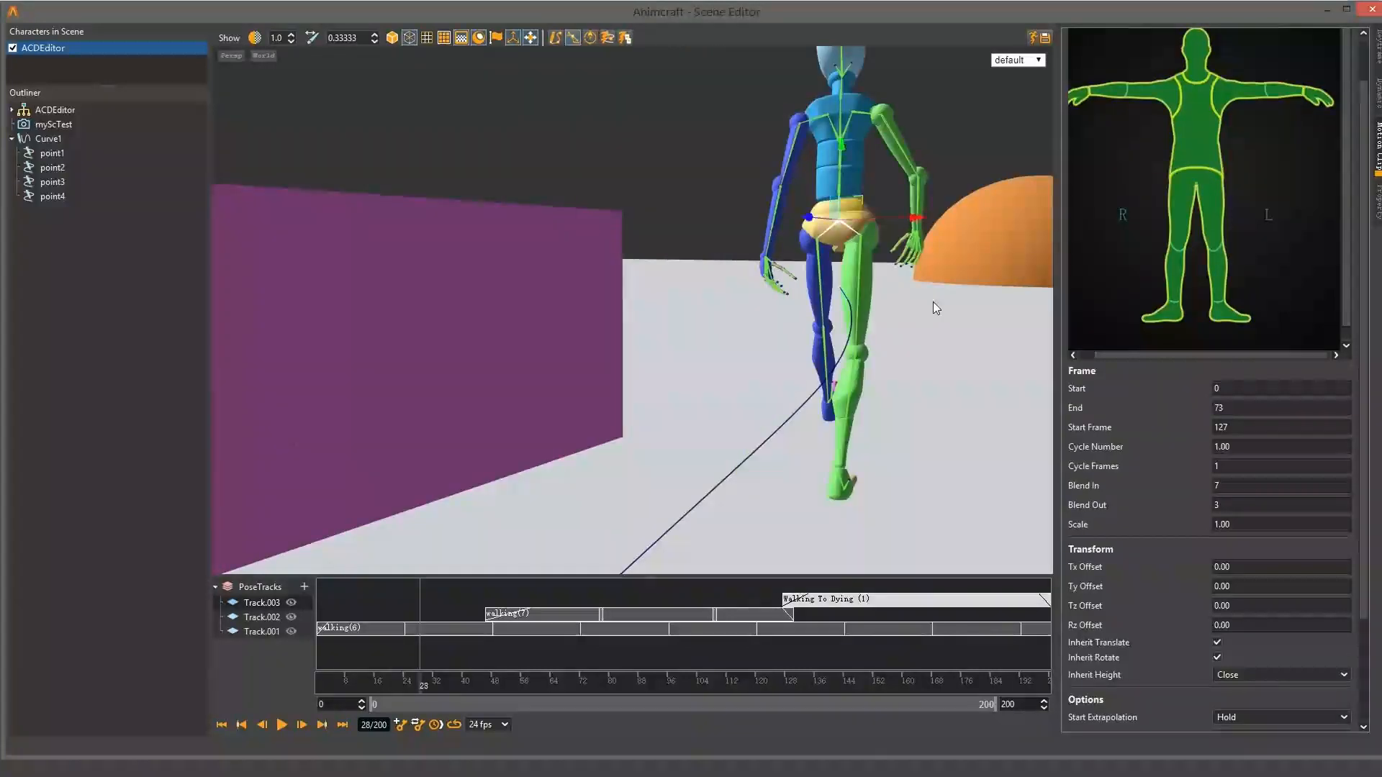
pyautogui.keyDown('alt'); pyautogui.moveTo(959, 288); pyautogui.dragTo(954, 312); pyautogui.keyUp('alt')
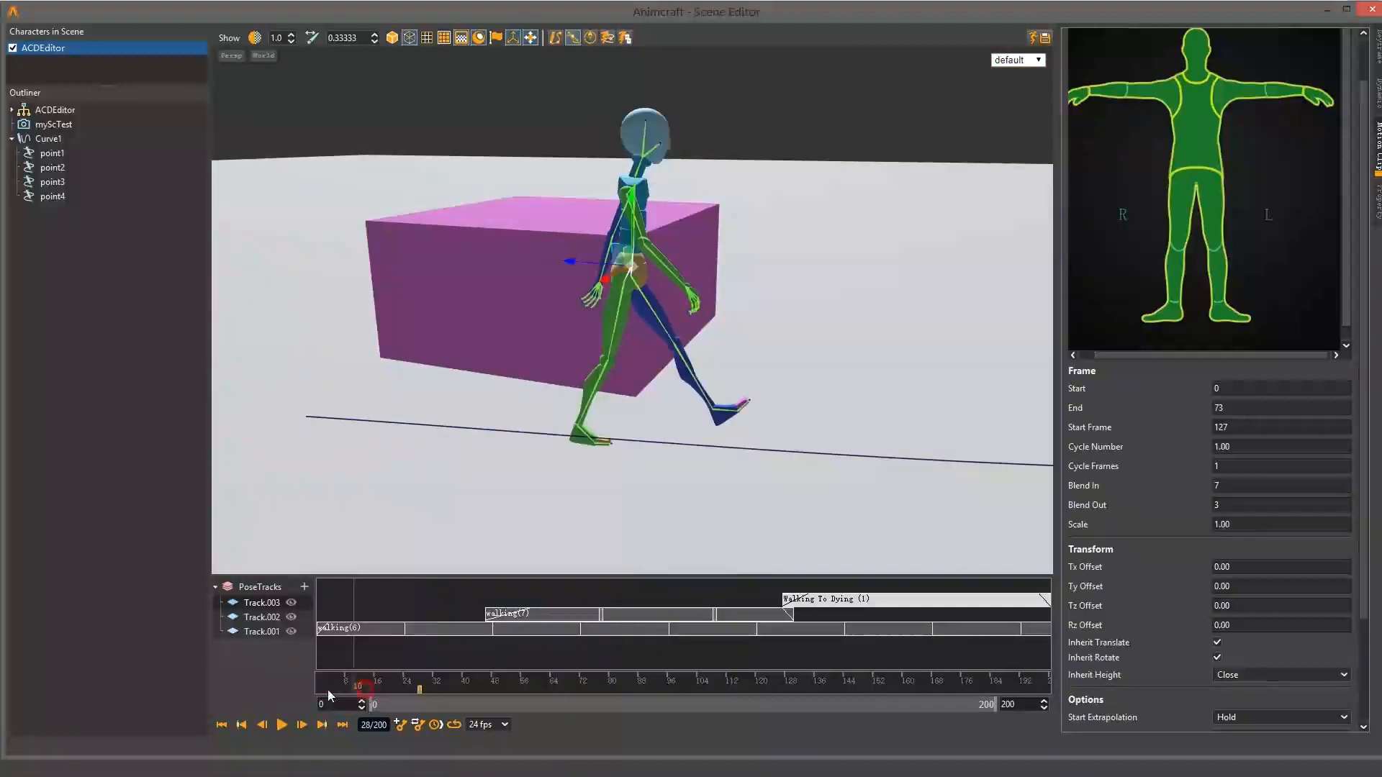
# - Replay the animation from frame 0 in a wide view of the curve and stop at frame 114
pyautogui.moveTo(328, 690); pyautogui.dragTo(315, 690)
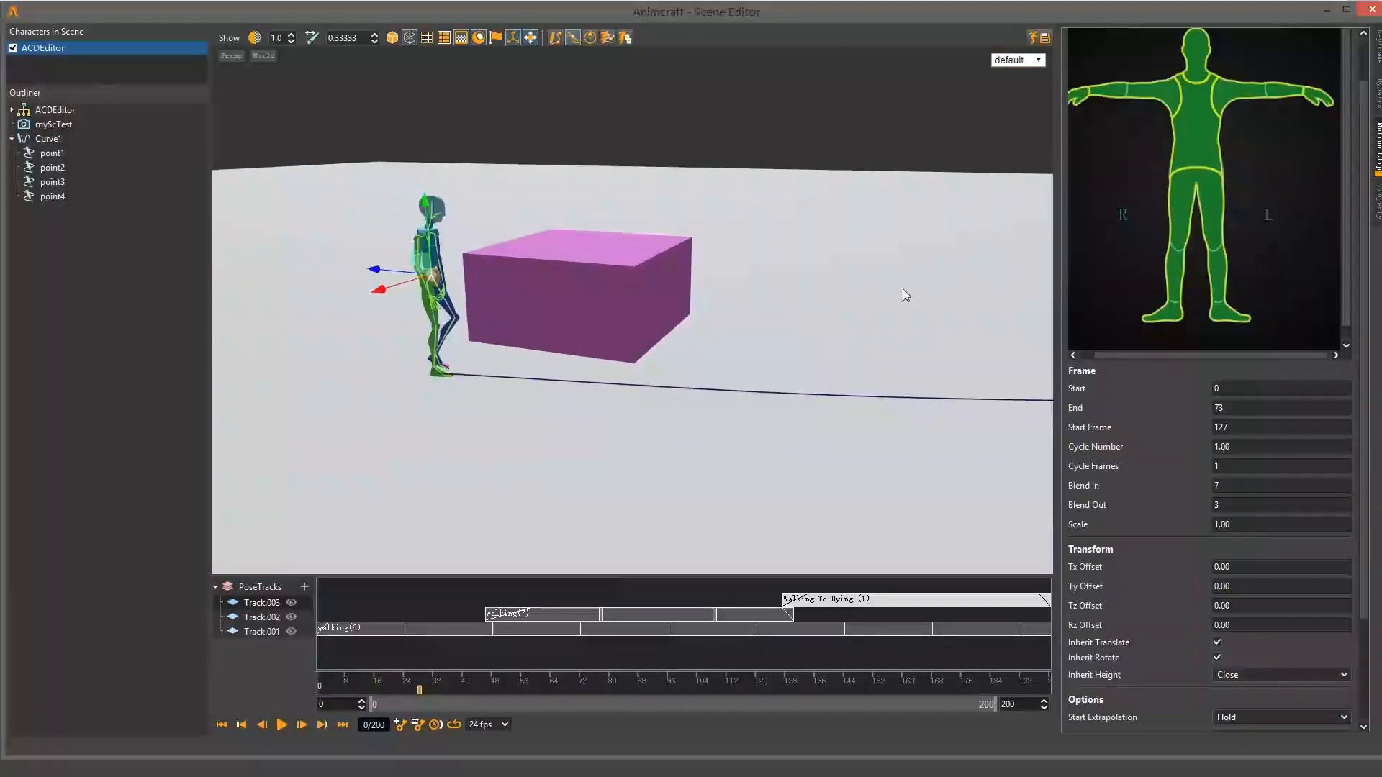
pyautogui.moveTo(904, 289); pyautogui.dragTo(619, 342, button='middle')
pyautogui.scroll(-5, 633, 363)
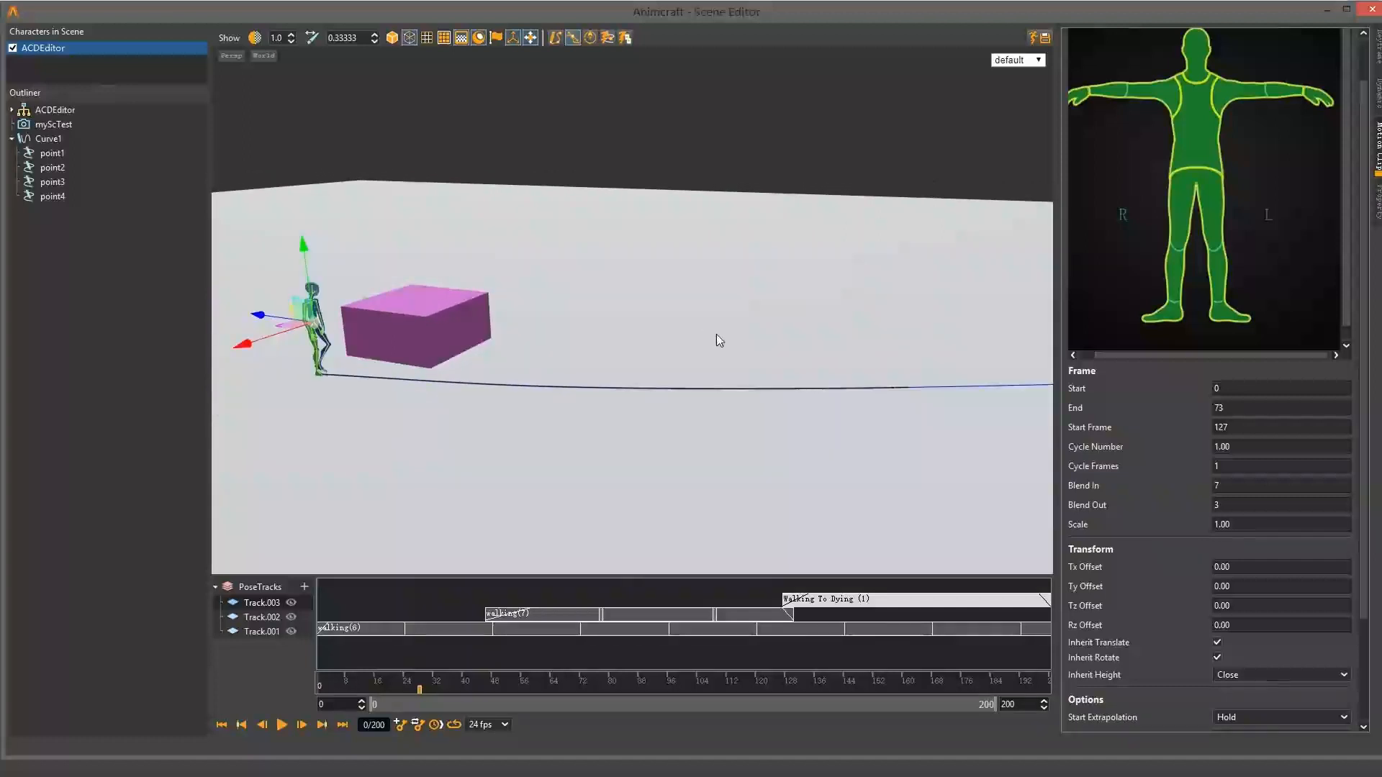
pyautogui.keyDown('alt'); pyautogui.moveTo(716, 334); pyautogui.dragTo(665, 342); pyautogui.keyUp('alt')
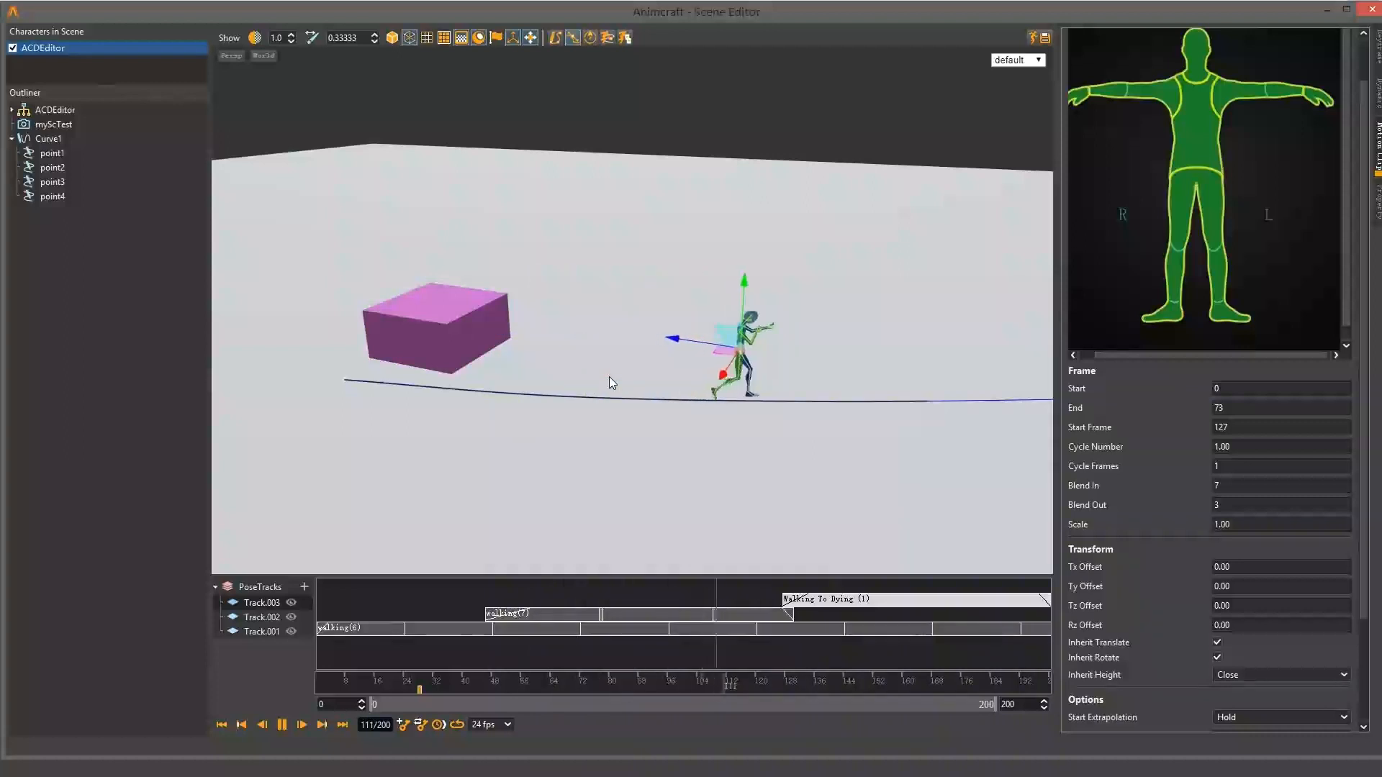
pyautogui.press('space')
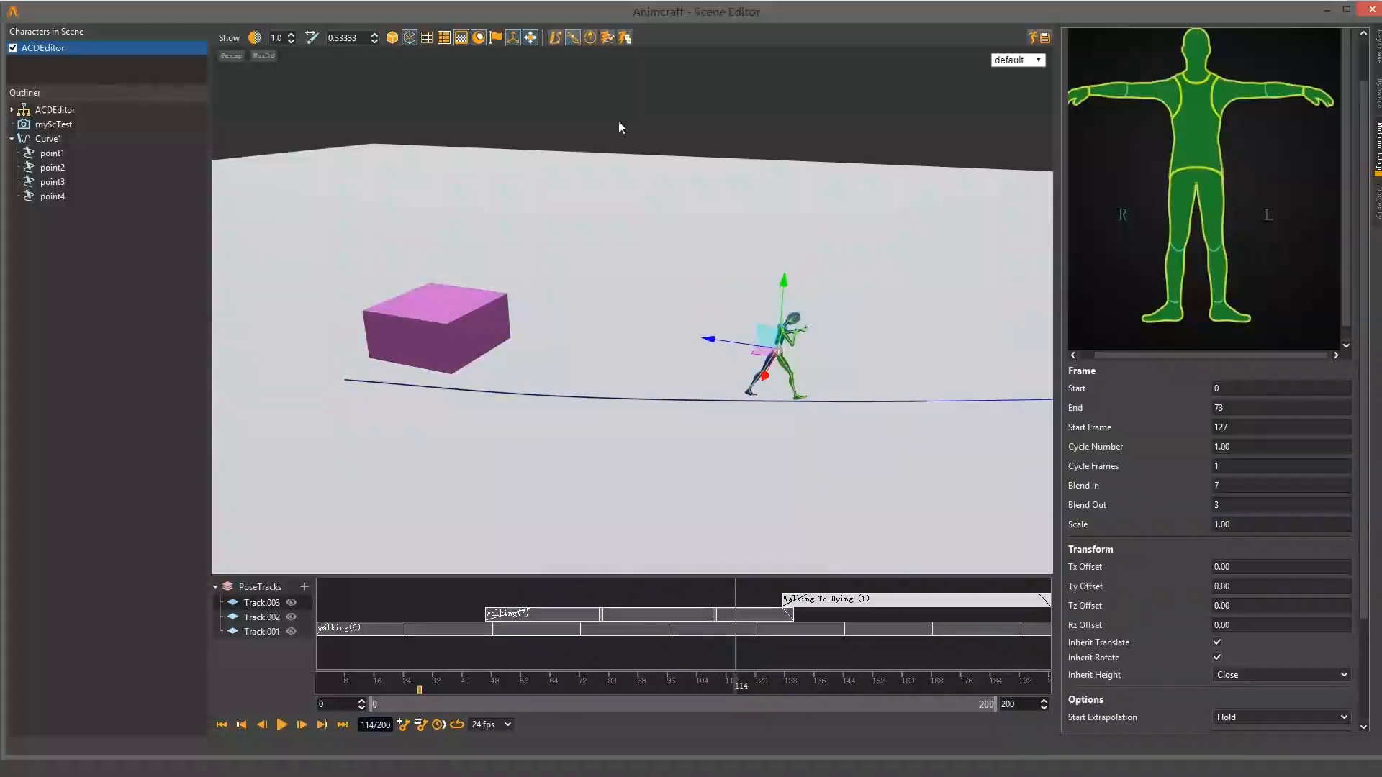
# - Save the finished scene animation and close the Scene Editor
pyautogui.click(1037, 40)
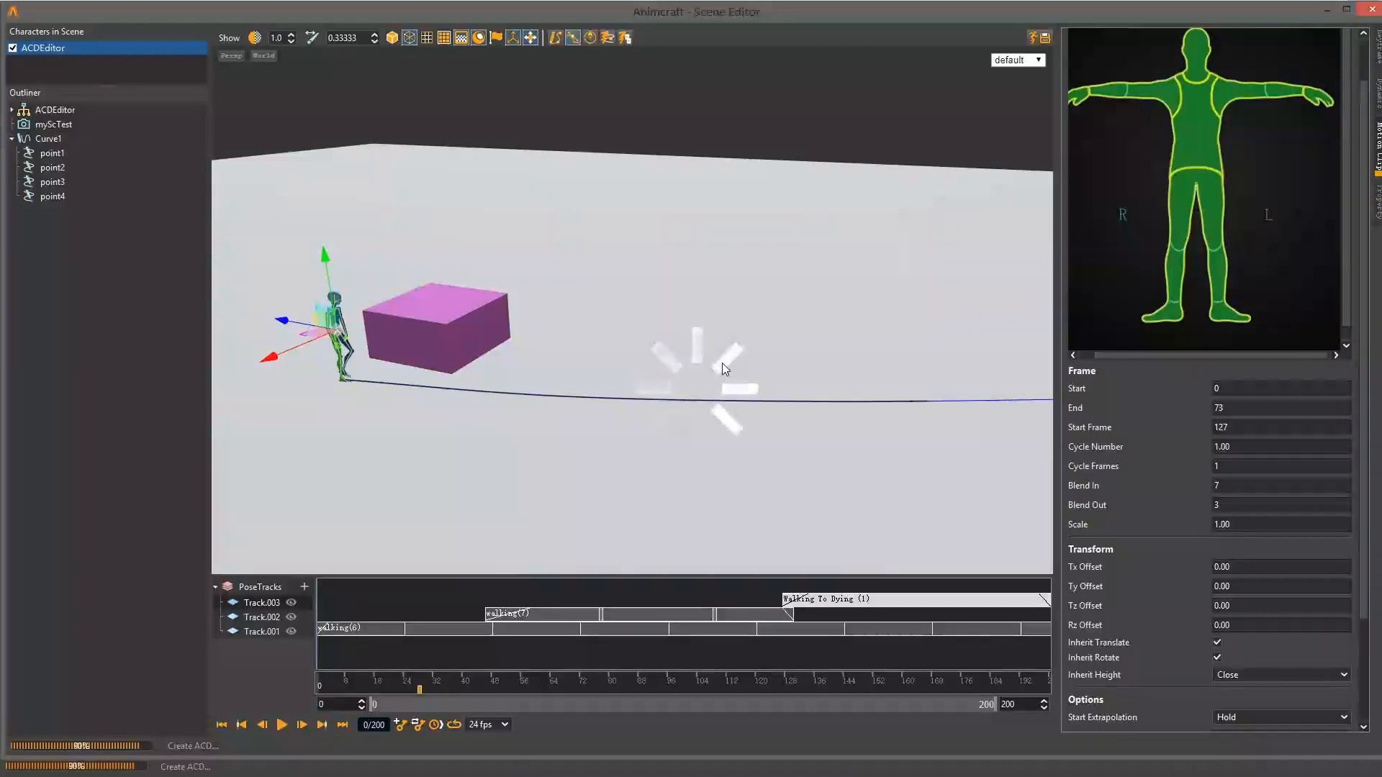
pyautogui.click(708, 405)
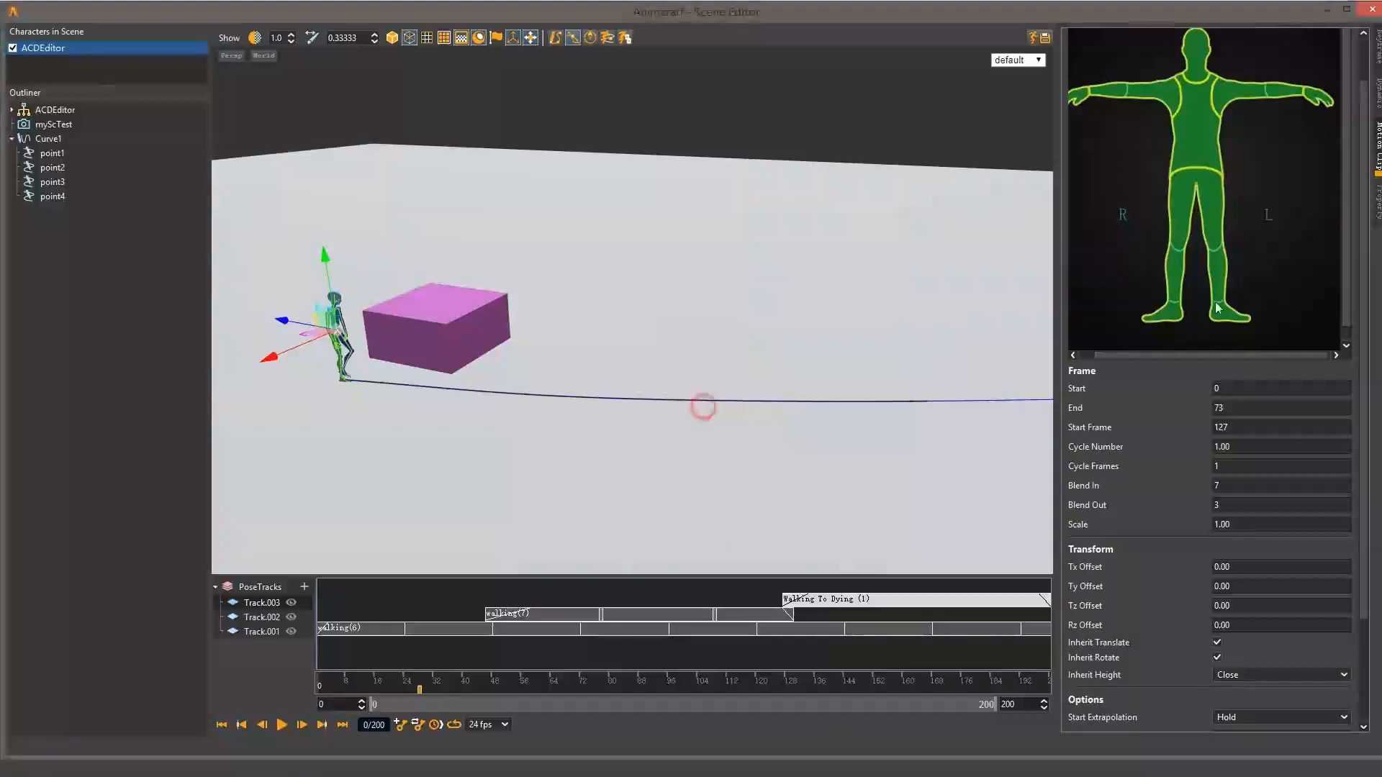
pyautogui.click(1372, 10)
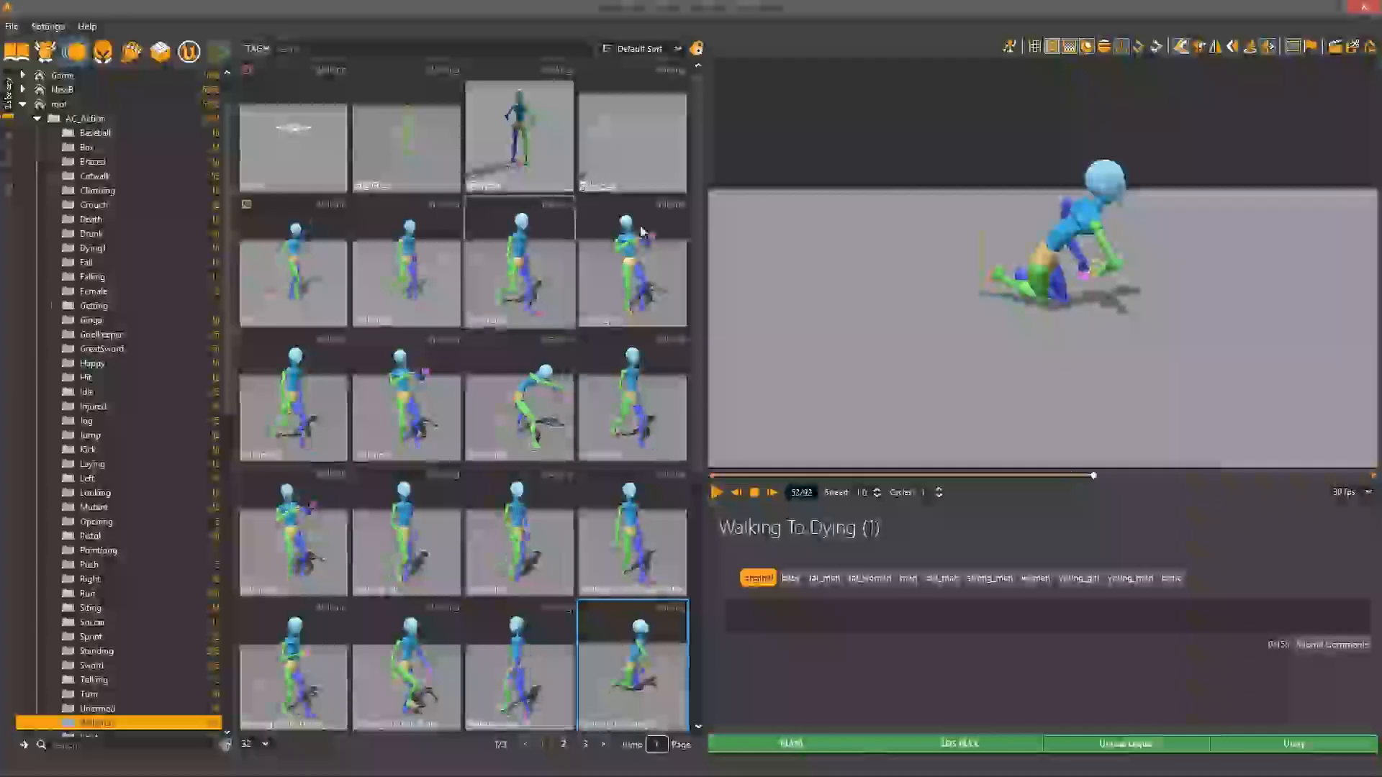
# - Show the scenes library and preview the myScTest animation from another angle
pyautogui.click(160, 51)
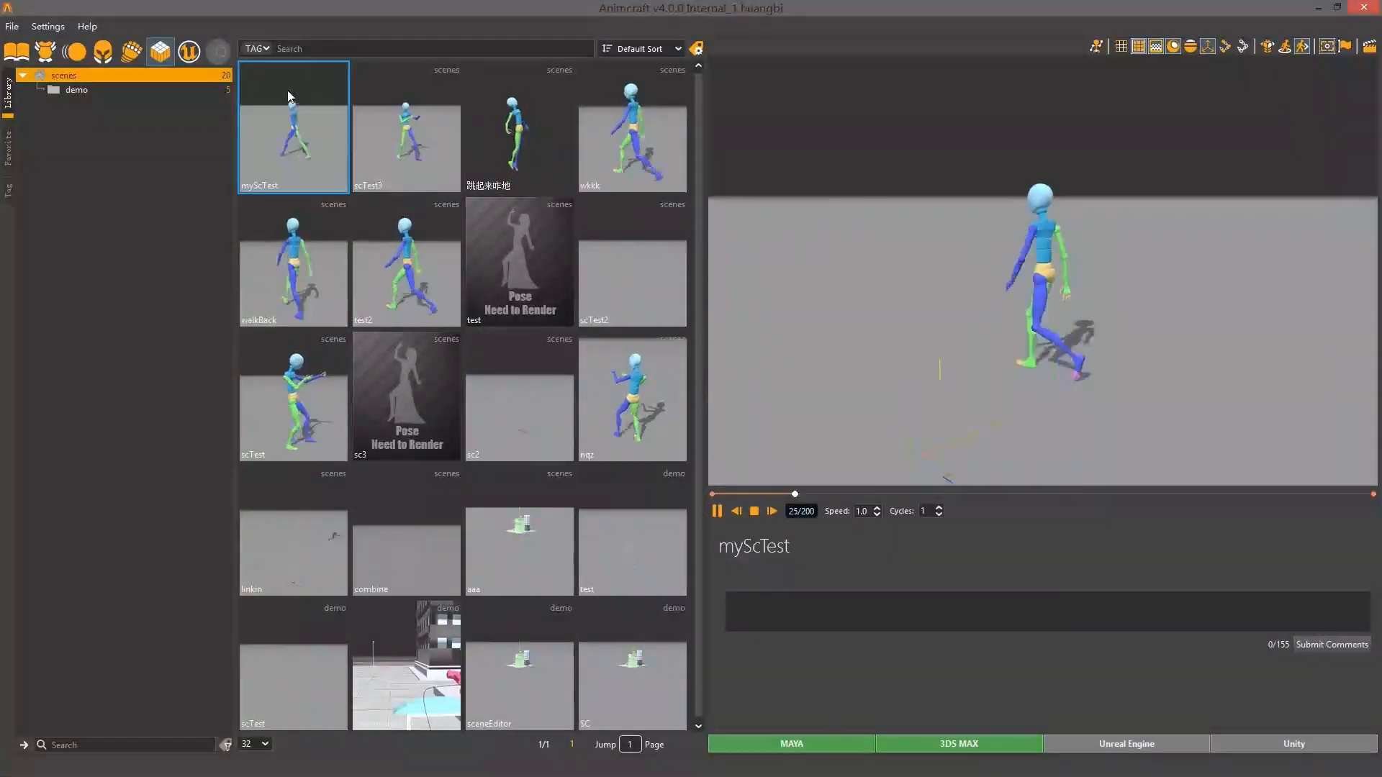
pyautogui.moveTo(865, 290); pyautogui.dragTo(1166, 292)
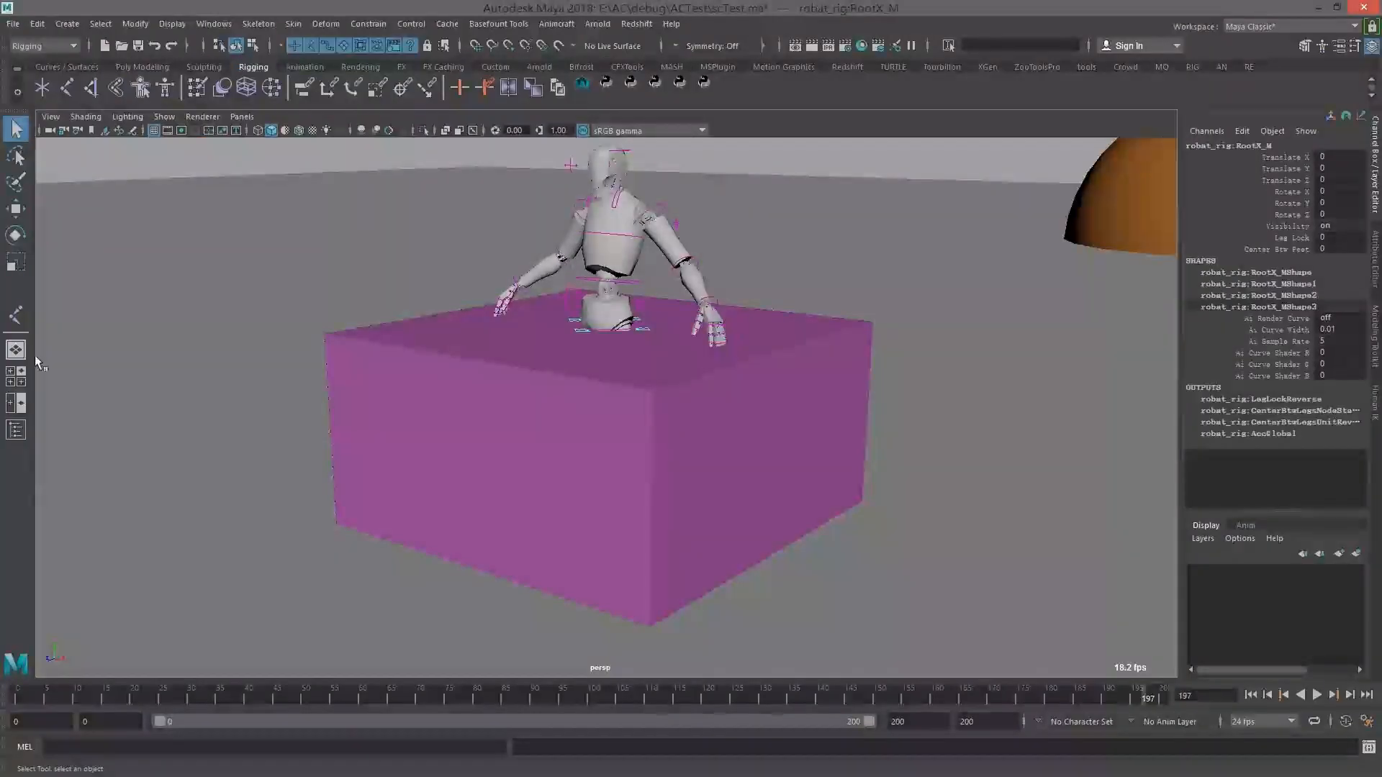
# - Switch to Maya and select the robot rig's Main control on the pink box
pyautogui.keyDown('alt'); pyautogui.moveTo(619, 332); pyautogui.dragTo(633, 298, button='middle'); pyautogui.keyUp('alt')
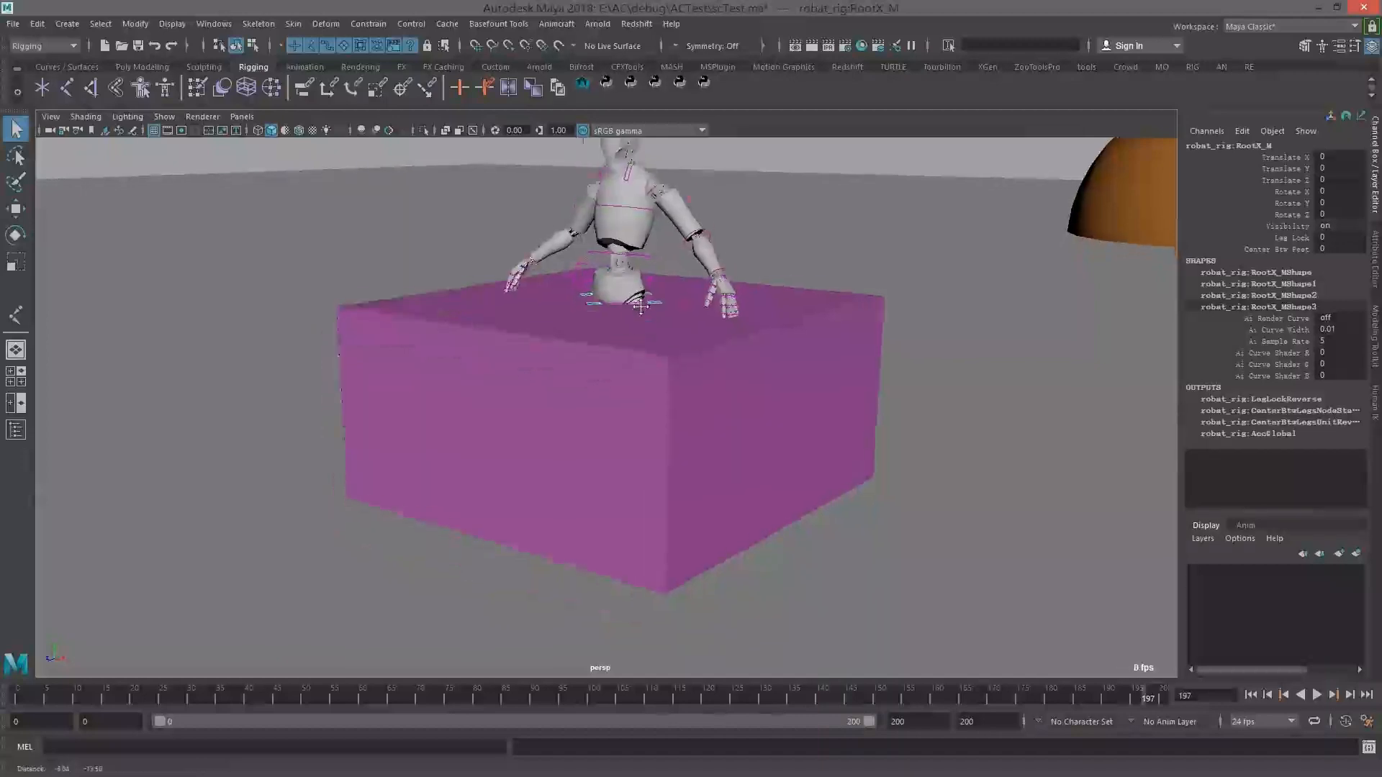
pyautogui.scroll(-4, 818, 266)
pyautogui.moveTo(818, 266)
pyautogui.keyDown('alt'); pyautogui.mouseDown()
pyautogui.moveTo(672, 308)
pyautogui.moveTo(644, 257)
pyautogui.moveTo(666, 376)
pyautogui.moveTo(784, 370)
pyautogui.mouseUp(); pyautogui.keyUp('alt')
pyautogui.scroll(5, 671, 307)
pyautogui.press('4')
pyautogui.click(662, 508)
pyautogui.press('5')
pyautogui.scroll(-10, 753, 387)
pyautogui.scroll(-4, 661, 424)
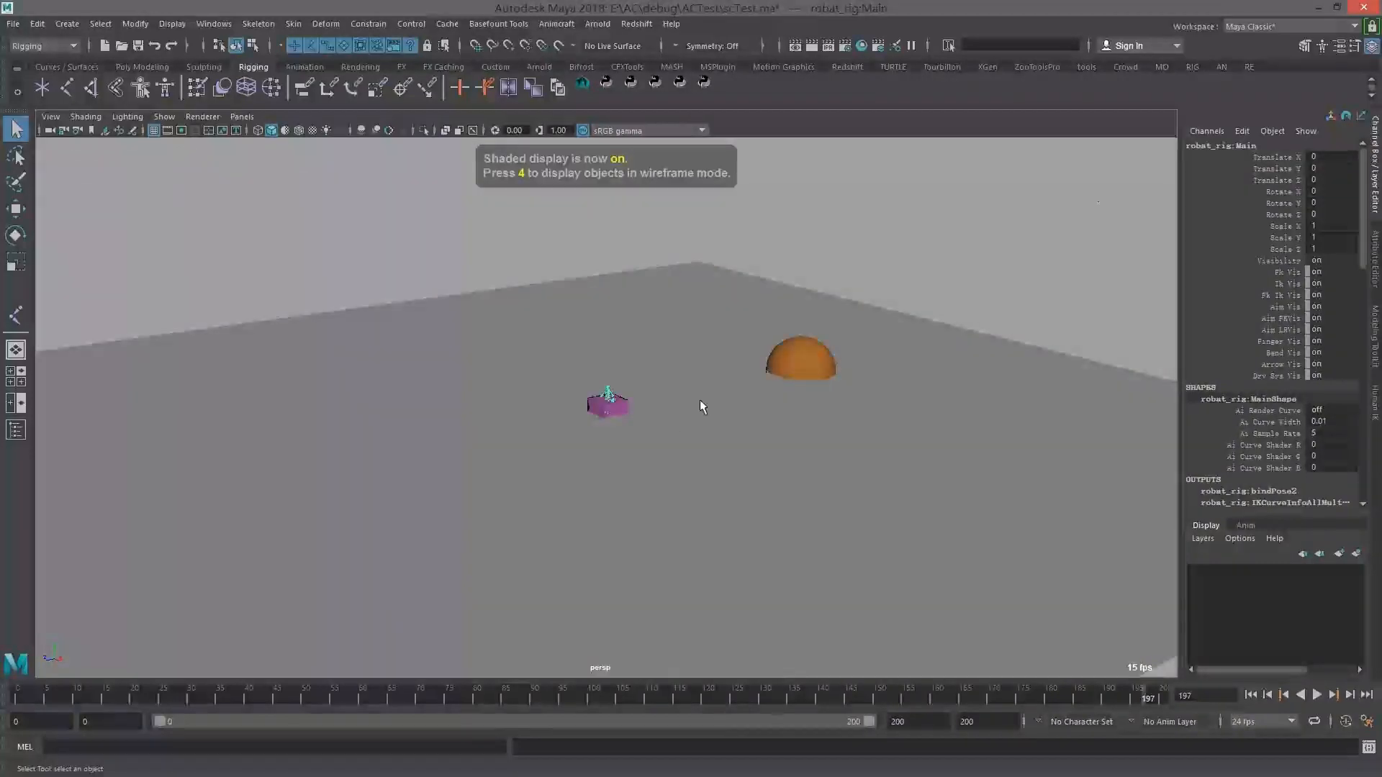
pyautogui.keyDown('alt'); pyautogui.moveTo(703, 400); pyautogui.dragTo(565, 445, button='middle'); pyautogui.keyUp('alt')
pyautogui.scroll(3, 564, 444)
pyautogui.keyDown('alt'); pyautogui.moveTo(564, 444); pyautogui.dragTo(571, 447); pyautogui.keyUp('alt')
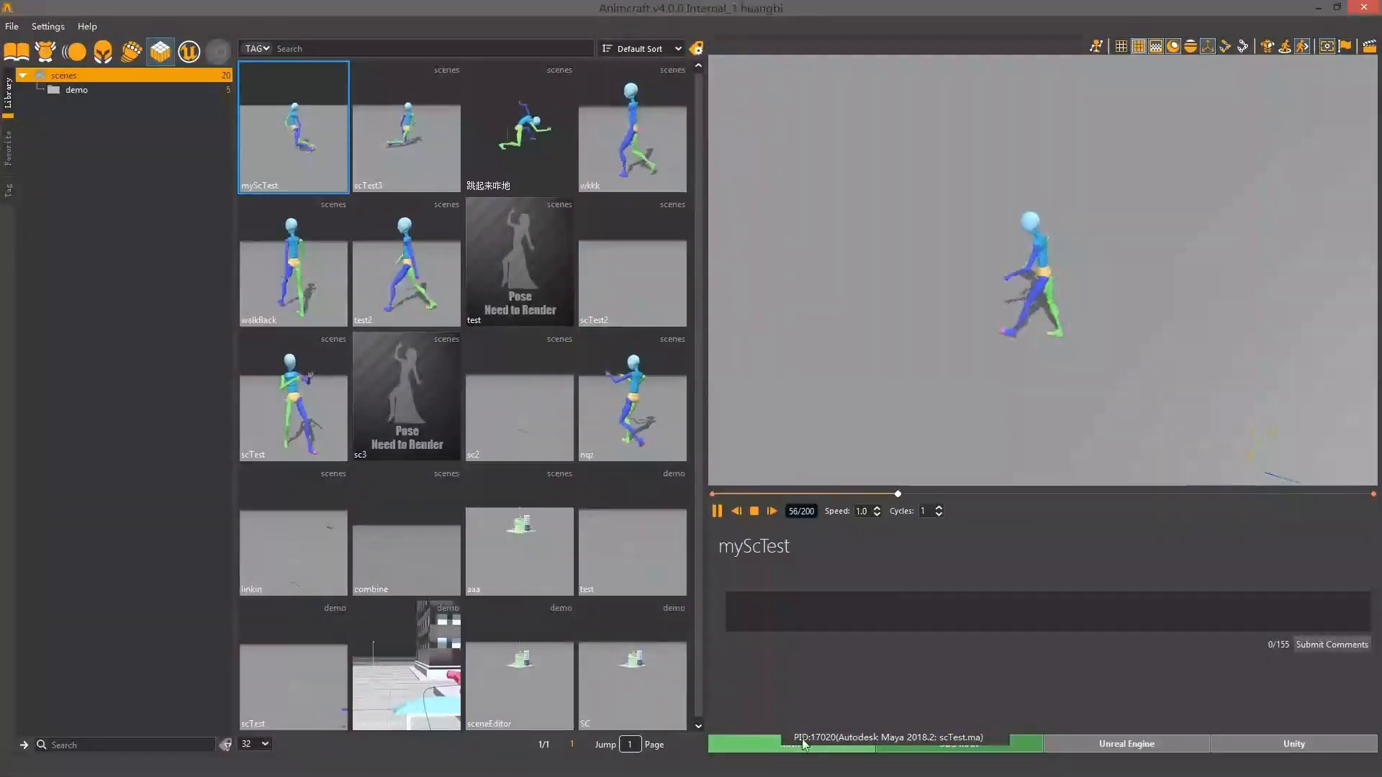
pyautogui.click(775, 749)
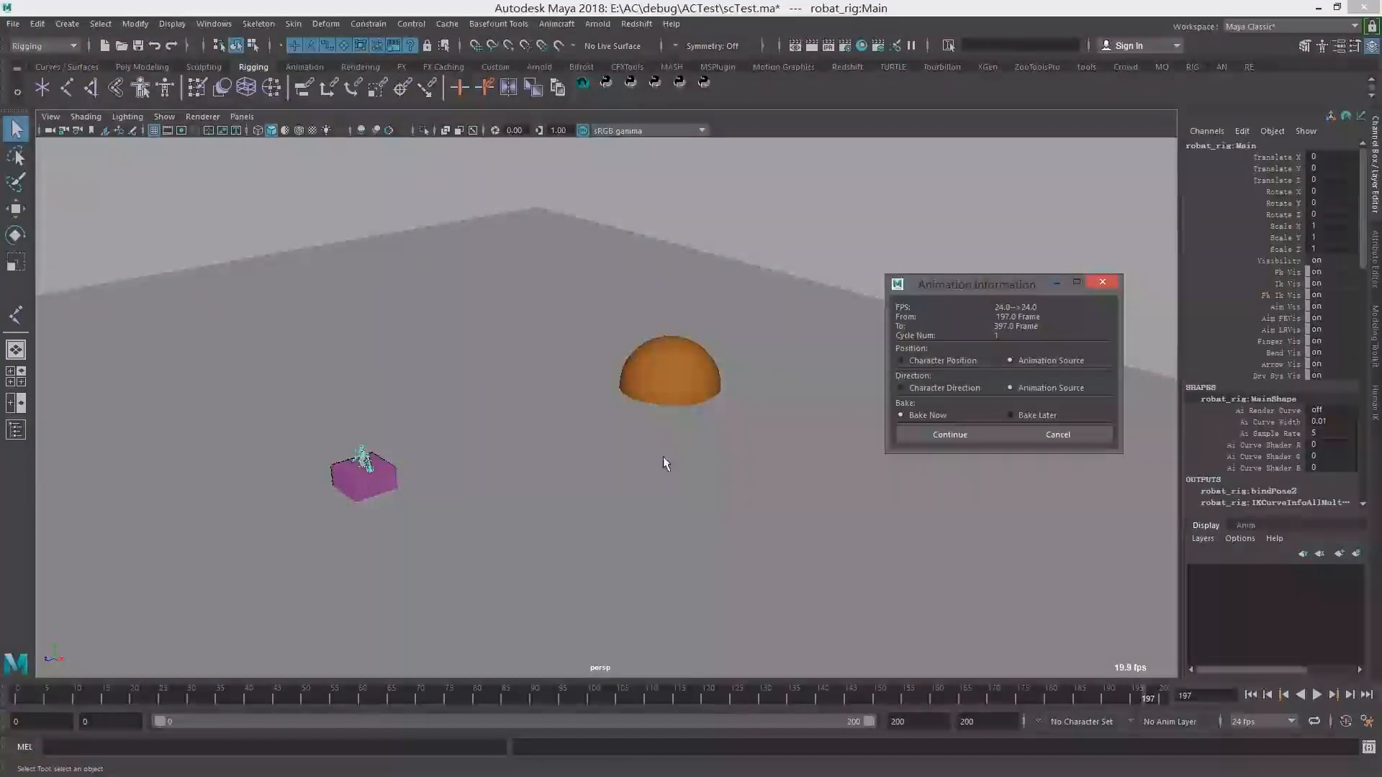
pyautogui.keyDown('alt'); pyautogui.moveTo(437, 416); pyautogui.dragTo(548, 355, button='middle'); pyautogui.keyUp('alt')
pyautogui.scroll(4, 550, 356)
pyautogui.keyDown('alt'); pyautogui.moveTo(681, 364); pyautogui.dragTo(662, 389, button='middle'); pyautogui.keyUp('alt')
pyautogui.scroll(2, 662, 389)
pyautogui.keyDown('alt'); pyautogui.moveTo(662, 389); pyautogui.dragTo(712, 383, button='right'); pyautogui.keyUp('alt')
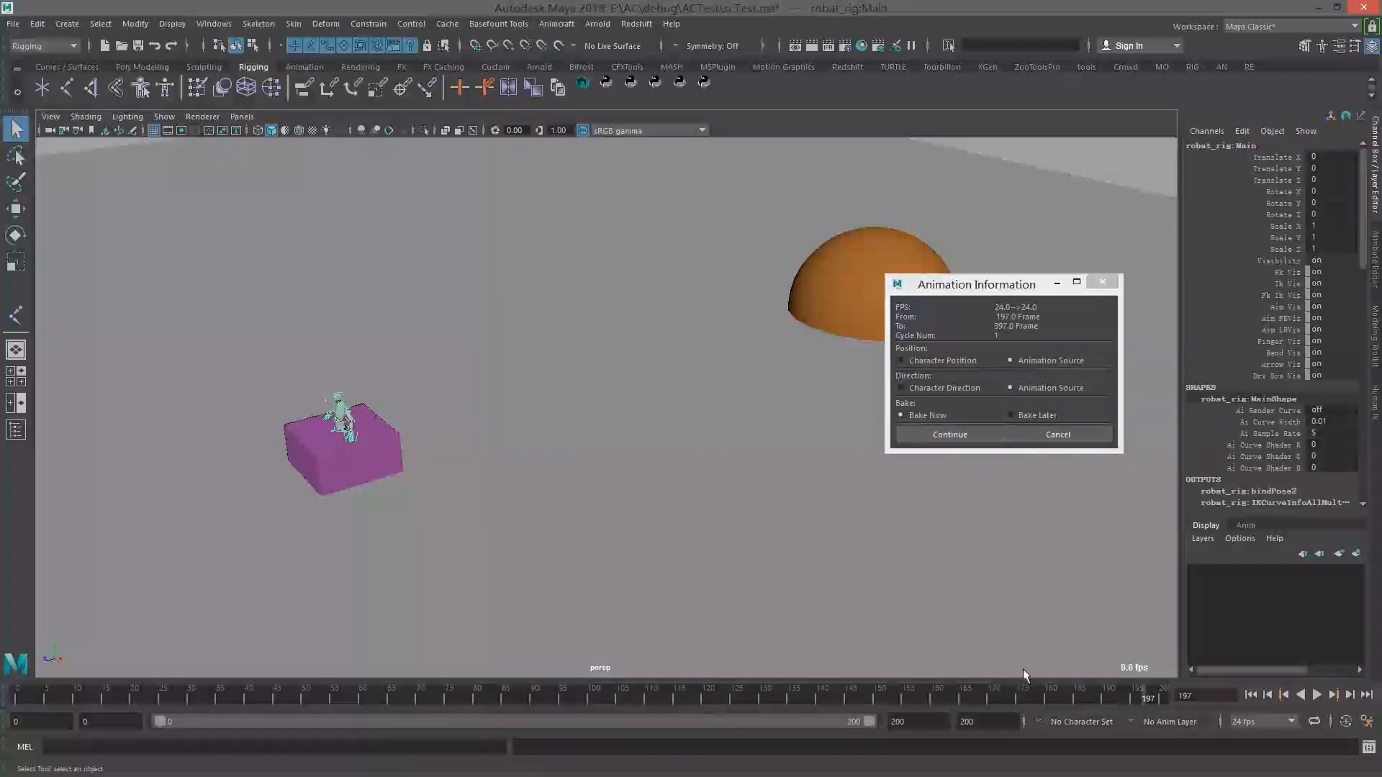
# - Move the timeline to frame 0 and cancel the pending animation import
pyautogui.moveTo(1150, 700); pyautogui.dragTo(598, 697)
pyautogui.moveTo(122, 683); pyautogui.dragTo(15, 693)
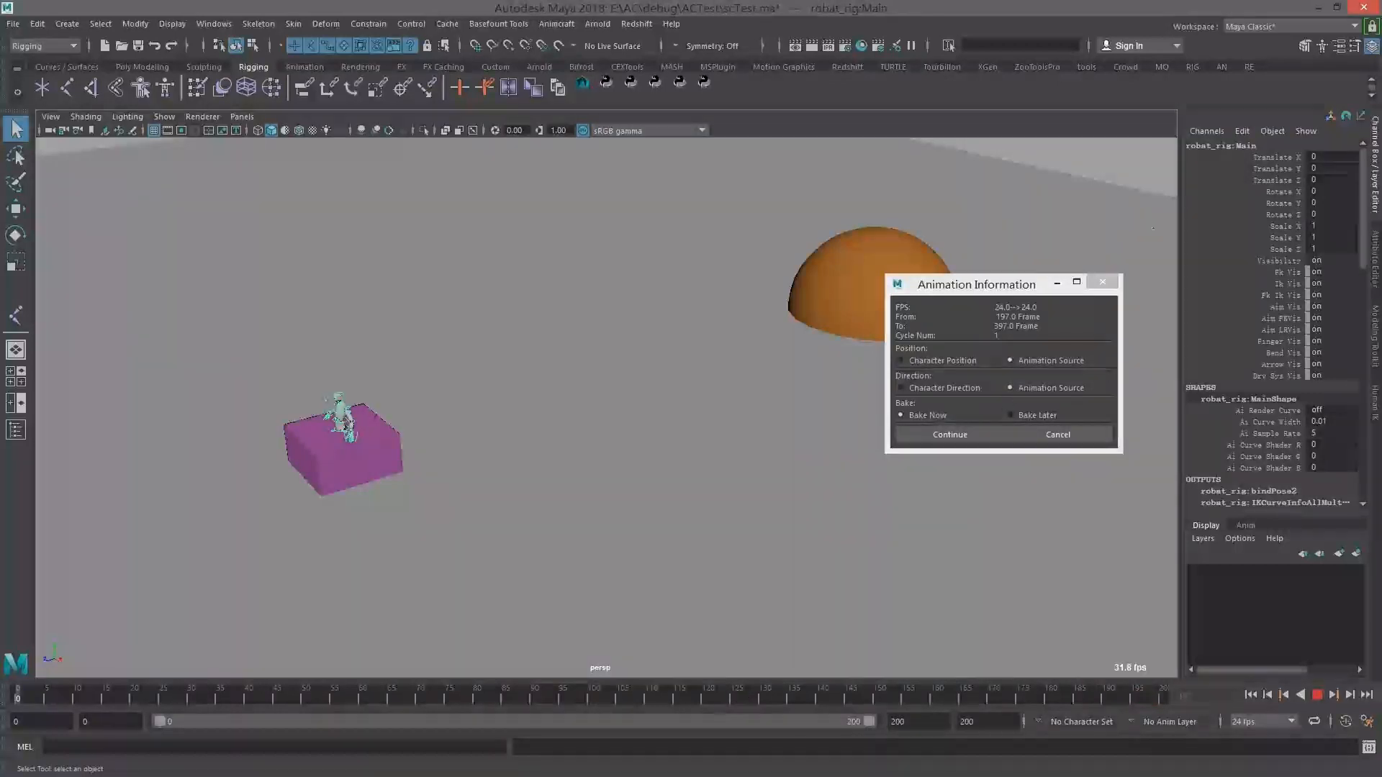
pyautogui.click(1086, 434)
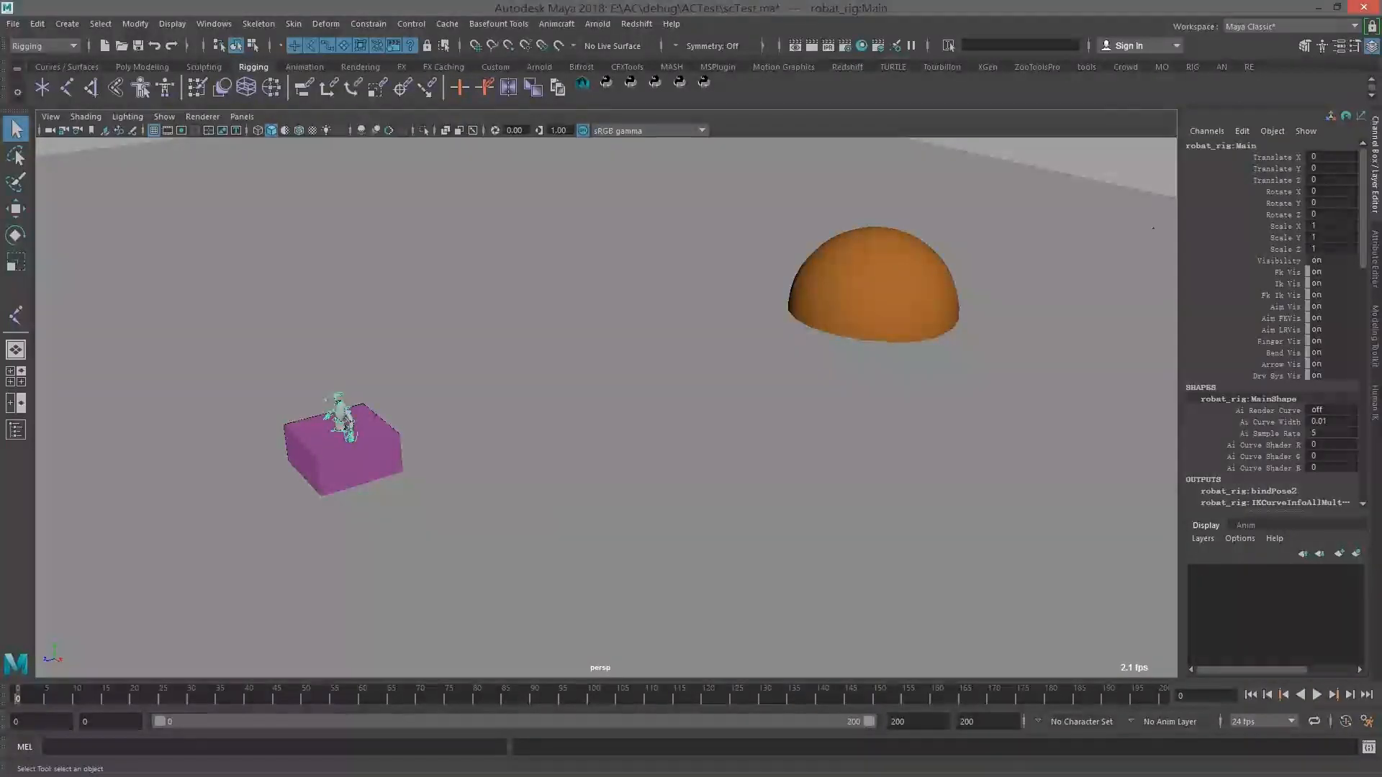
# - Transfer myScTest from Animcraft onto the robot rig in Maya from frame 0, with Animation Source position and direction and Bake Now
pyautogui.hotkey('alt', 'Tab')
pyautogui.click(792, 743)
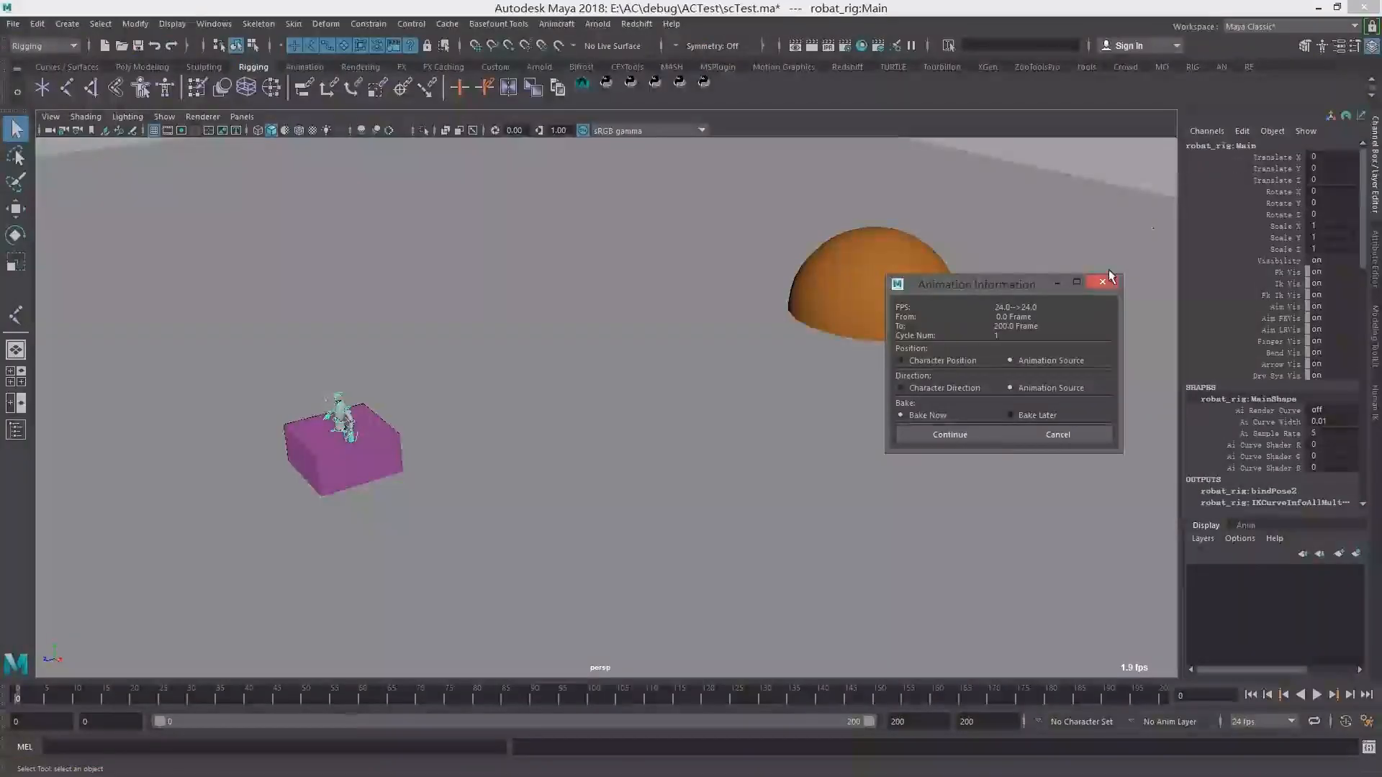
pyautogui.click(946, 433)
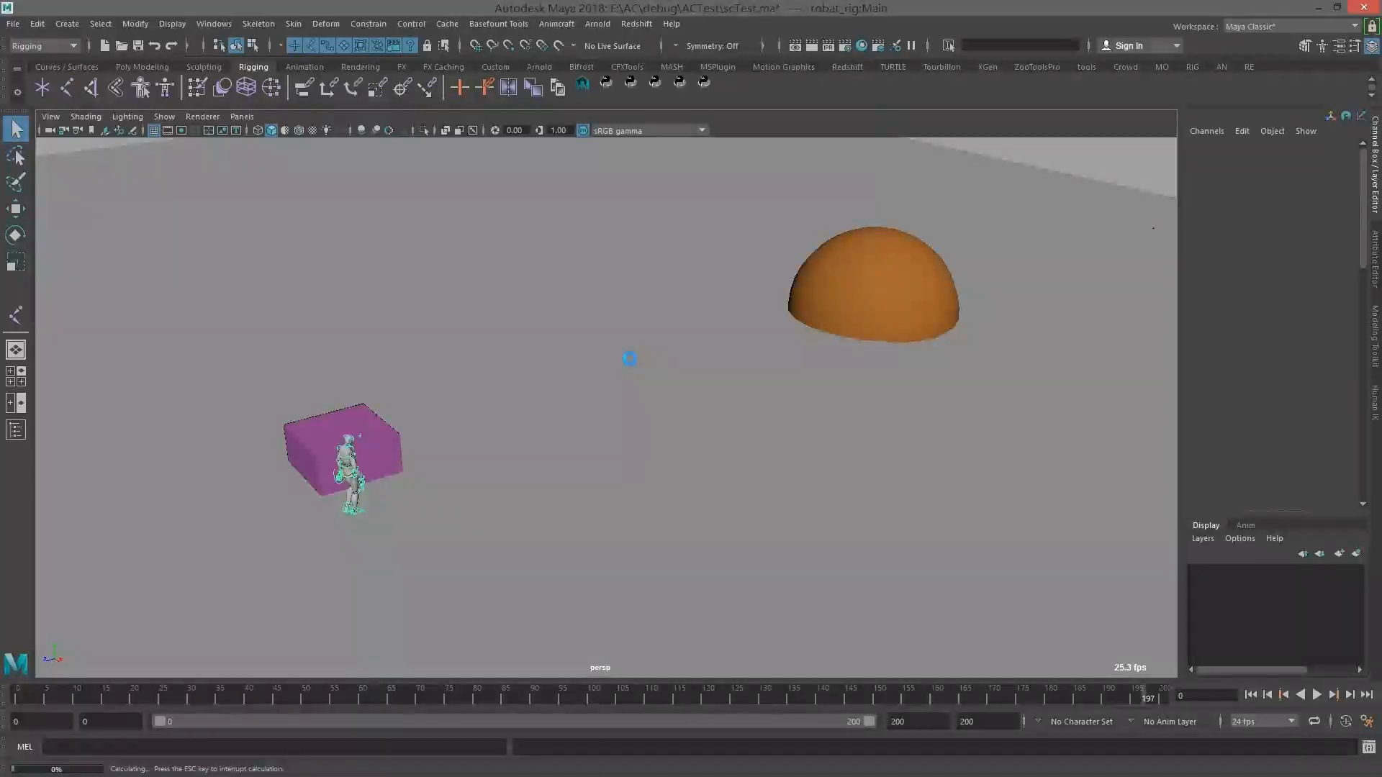
pyautogui.click(721, 399)
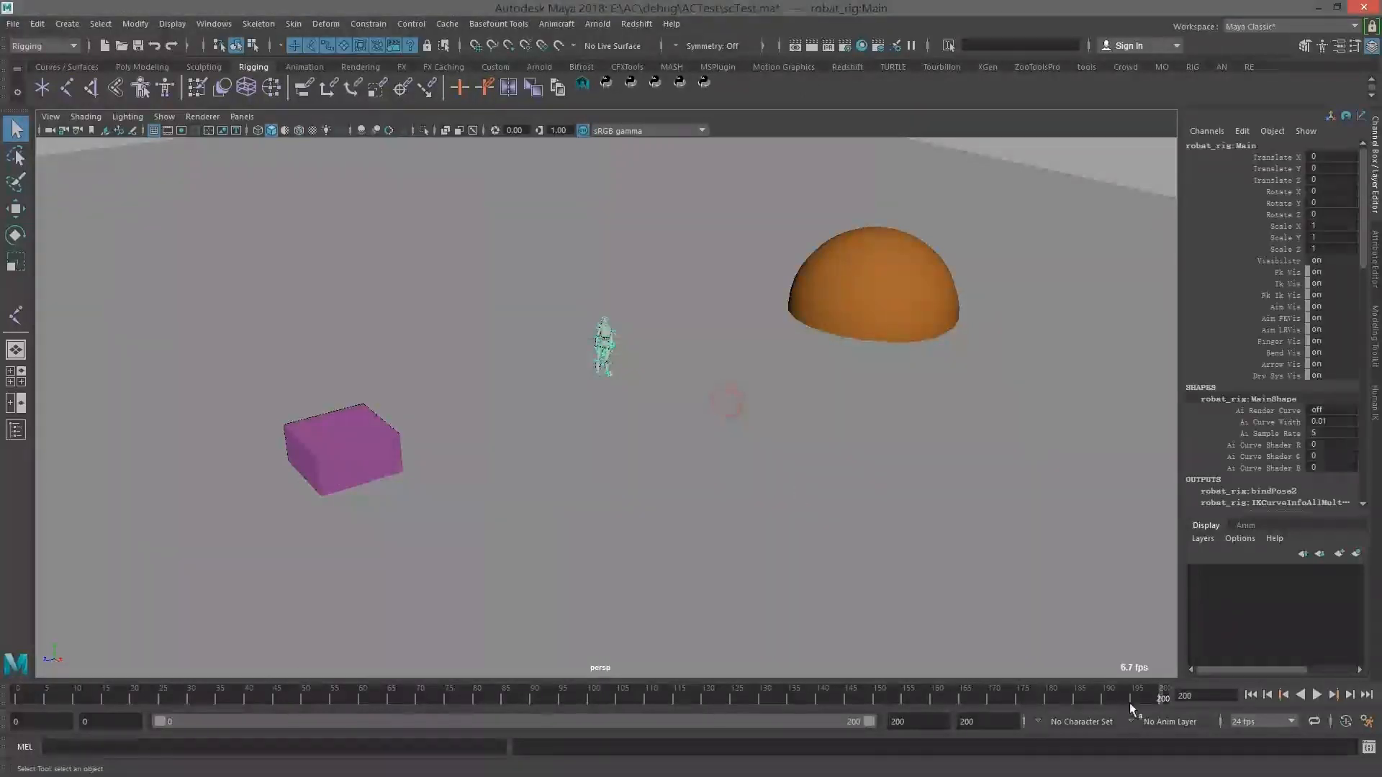
# - Play the baked animation, view the scene at ground level and scrub back to frame 0
pyautogui.moveTo(1152, 700); pyautogui.dragTo(1272, 684)
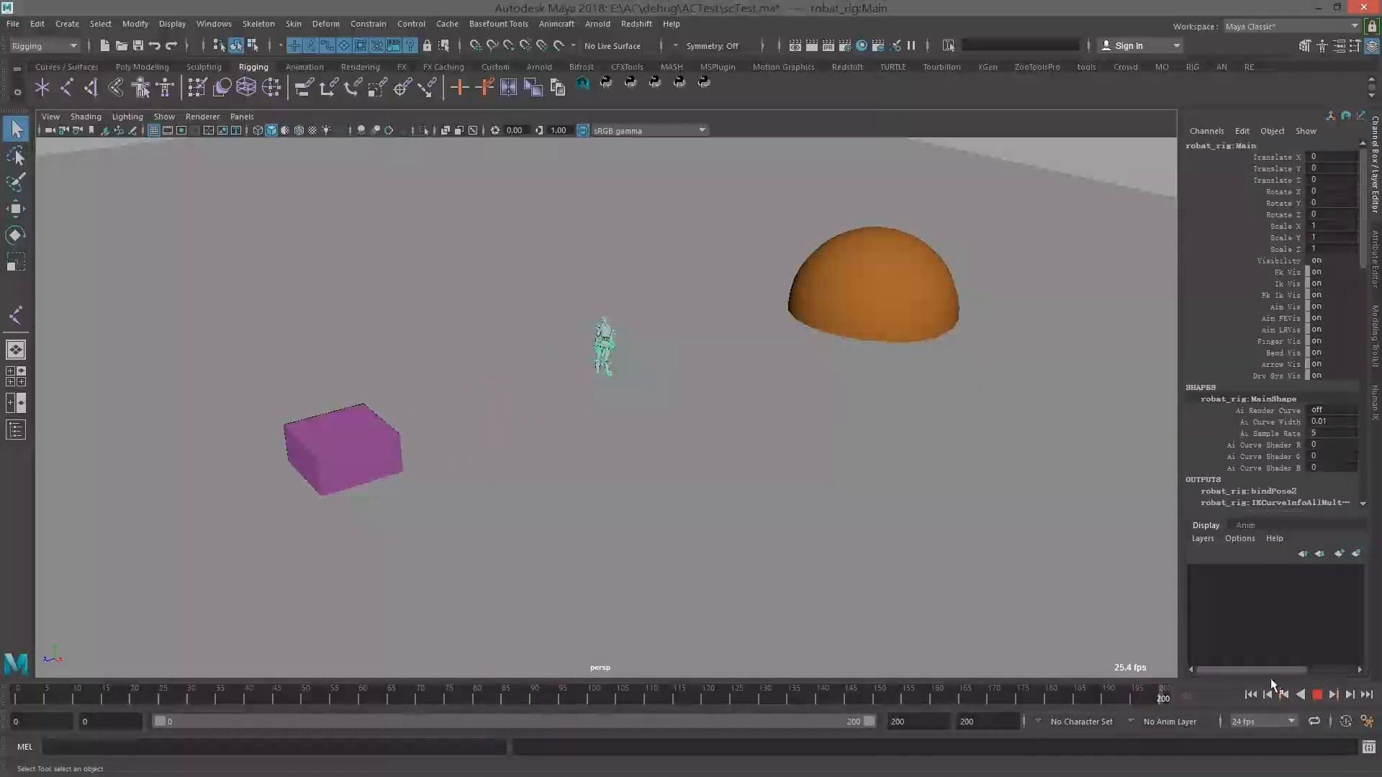
pyautogui.keyDown('alt'); pyautogui.moveTo(849, 568); pyautogui.dragTo(768, 457); pyautogui.keyUp('alt')
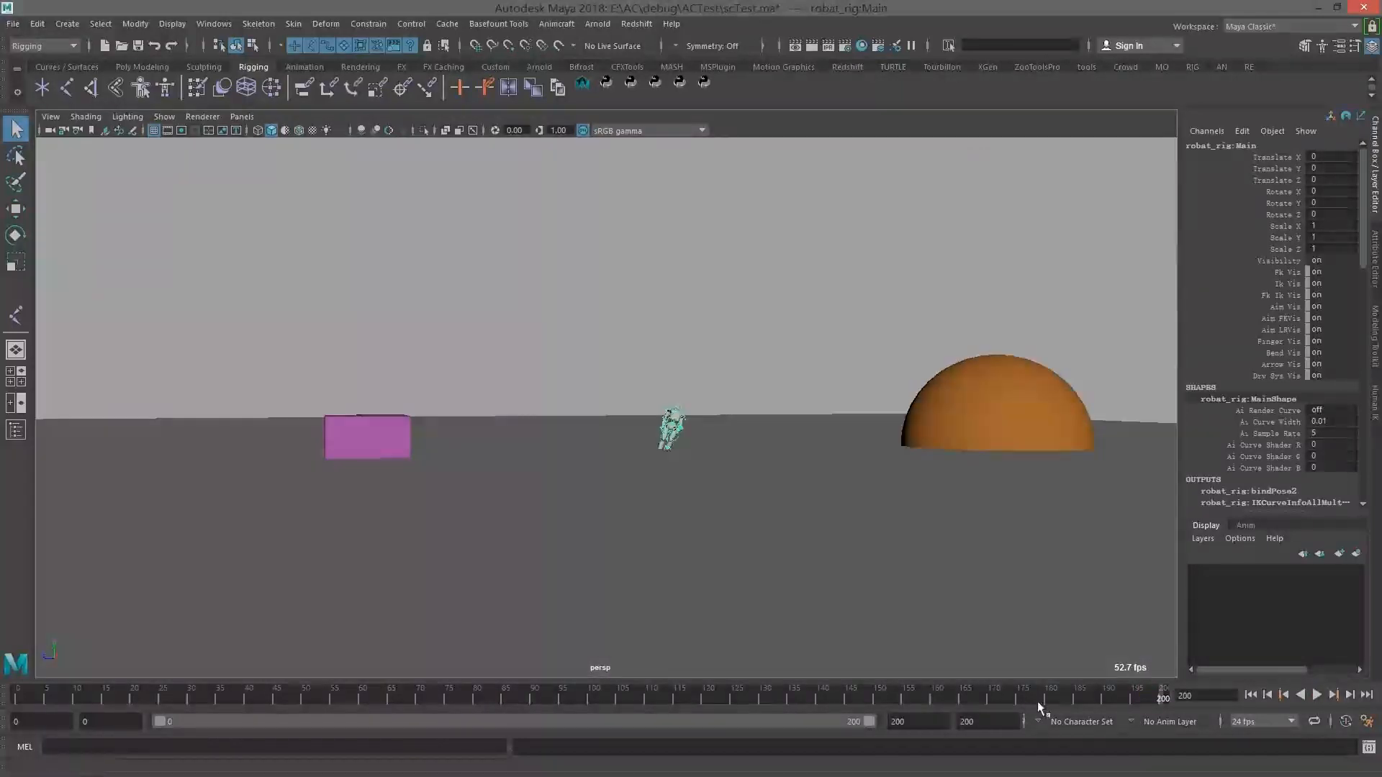
pyautogui.moveTo(1016, 700); pyautogui.dragTo(17, 698)
# - Examine the robot's feet against the ground beside the pink box in both wireframe and shaded display
pyautogui.keyDown('alt'); pyautogui.moveTo(405, 461); pyautogui.dragTo(457, 444, button='middle'); pyautogui.keyUp('alt')
pyautogui.keyDown('alt'); pyautogui.moveTo(456, 444); pyautogui.dragTo(534, 451, button='right'); pyautogui.keyUp('alt')
pyautogui.keyDown('alt'); pyautogui.moveTo(648, 414); pyautogui.dragTo(576, 433, button='middle'); pyautogui.keyUp('alt')
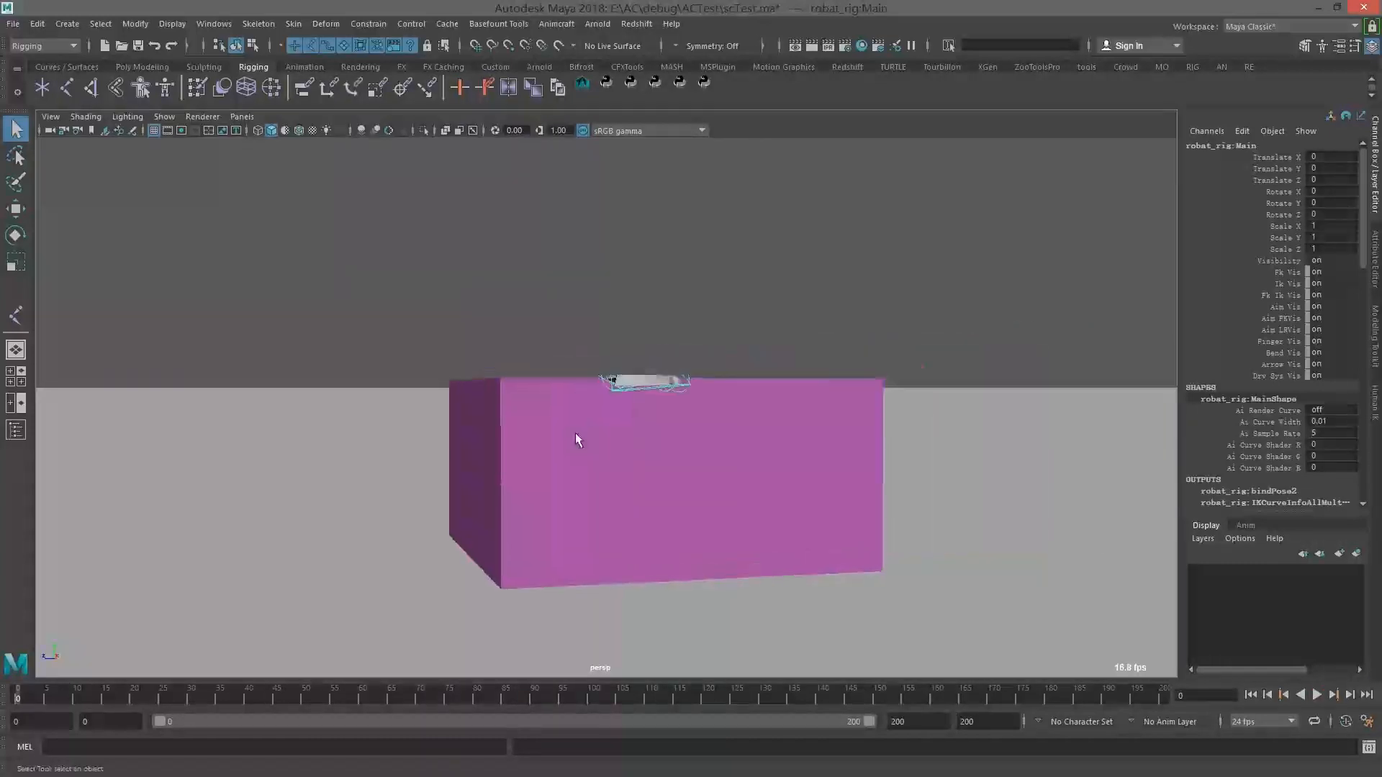
pyautogui.keyDown('alt'); pyautogui.moveTo(576, 434); pyautogui.dragTo(604, 432, button='right'); pyautogui.keyUp('alt')
pyautogui.keyDown('alt'); pyautogui.moveTo(576, 439); pyautogui.dragTo(538, 502, button='middle'); pyautogui.keyUp('alt')
pyautogui.scroll(-3, 534, 495)
pyautogui.keyDown('alt'); pyautogui.moveTo(536, 445); pyautogui.dragTo(540, 465); pyautogui.keyUp('alt')
pyautogui.scroll(3, 538, 468)
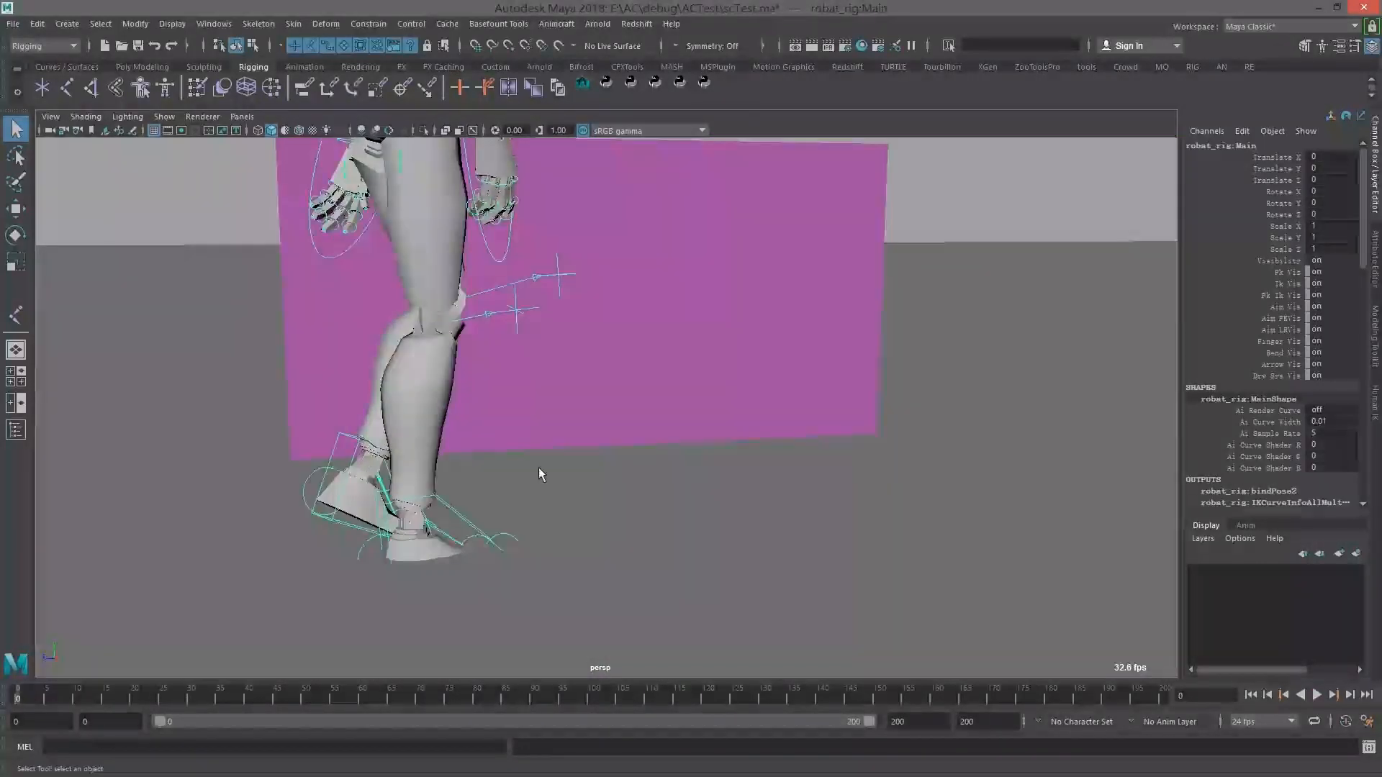
pyautogui.press('4')
pyautogui.scroll(-4, 545, 496)
pyautogui.scroll(-3, 547, 500)
pyautogui.scroll(3, 626, 421)
pyautogui.press('5')
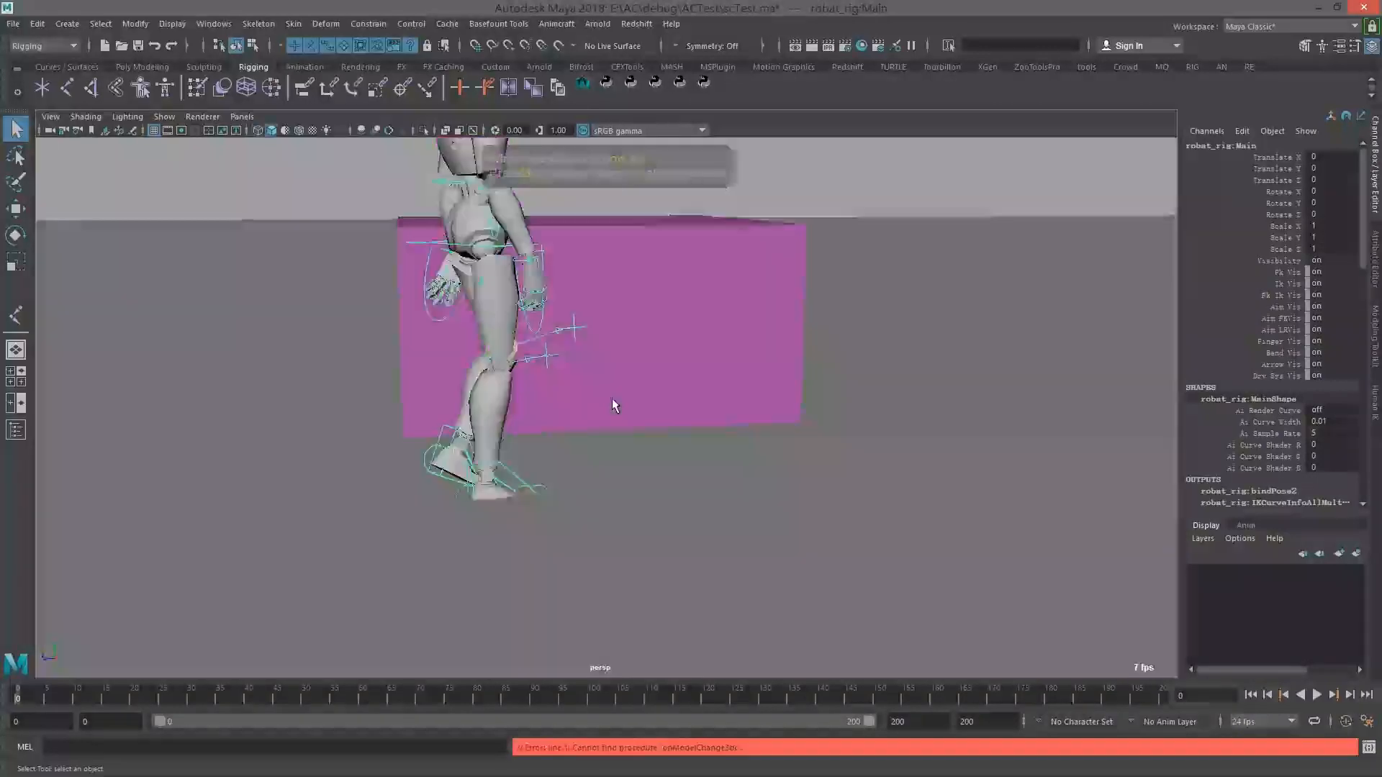
pyautogui.press('4')
pyautogui.moveTo(643, 417)
pyautogui.keyDown('alt'); pyautogui.mouseDown()
pyautogui.moveTo(600, 442)
pyautogui.moveTo(550, 431)
pyautogui.mouseUp(); pyautogui.keyUp('alt')
pyautogui.press('5')
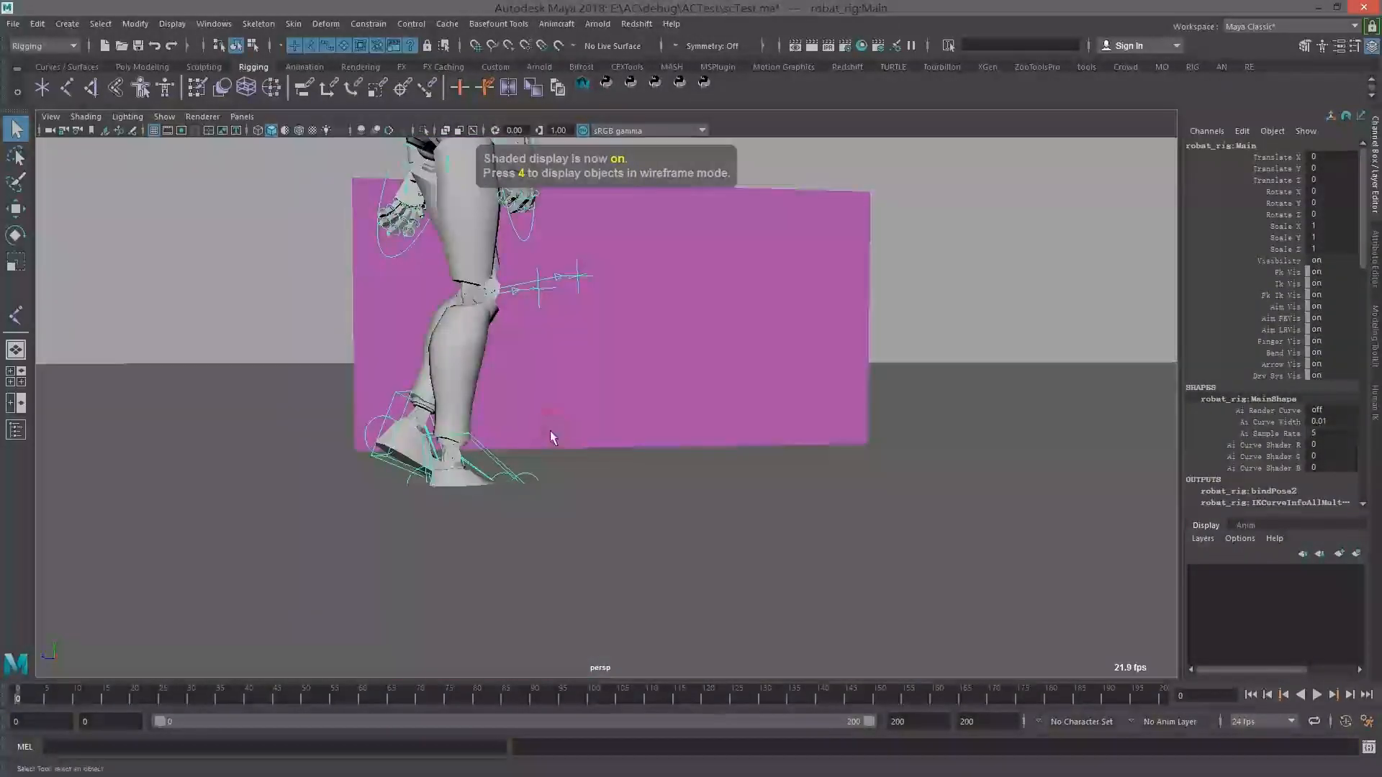
# - Raise the robot rig's Main control to a Translate Y of 3.245 and select the right foot's IK control
pyautogui.press('w')
pyautogui.moveTo(585, 365)
pyautogui.mouseDown()
pyautogui.moveTo(583, 338)
pyautogui.moveTo(582, 355)
pyautogui.mouseUp()
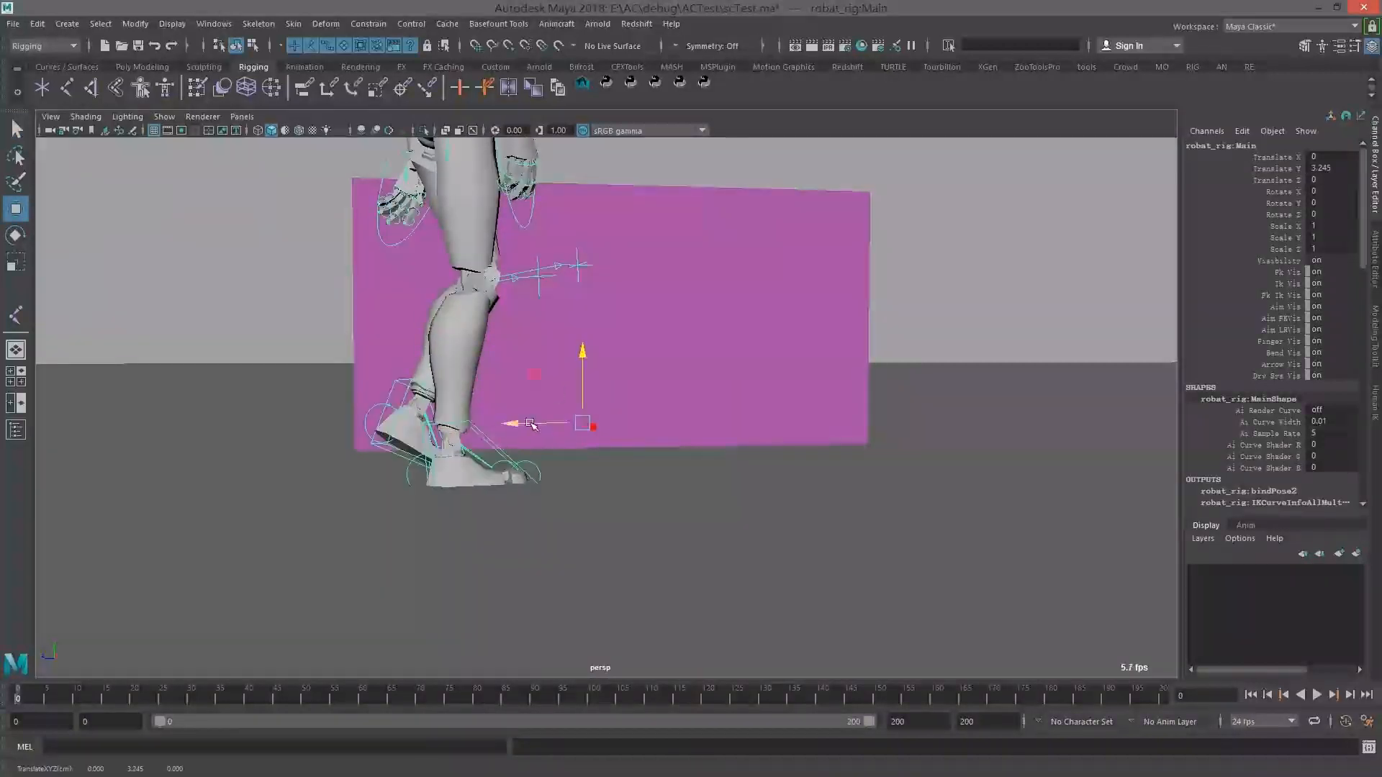
pyautogui.click(499, 446)
pyautogui.press('q')
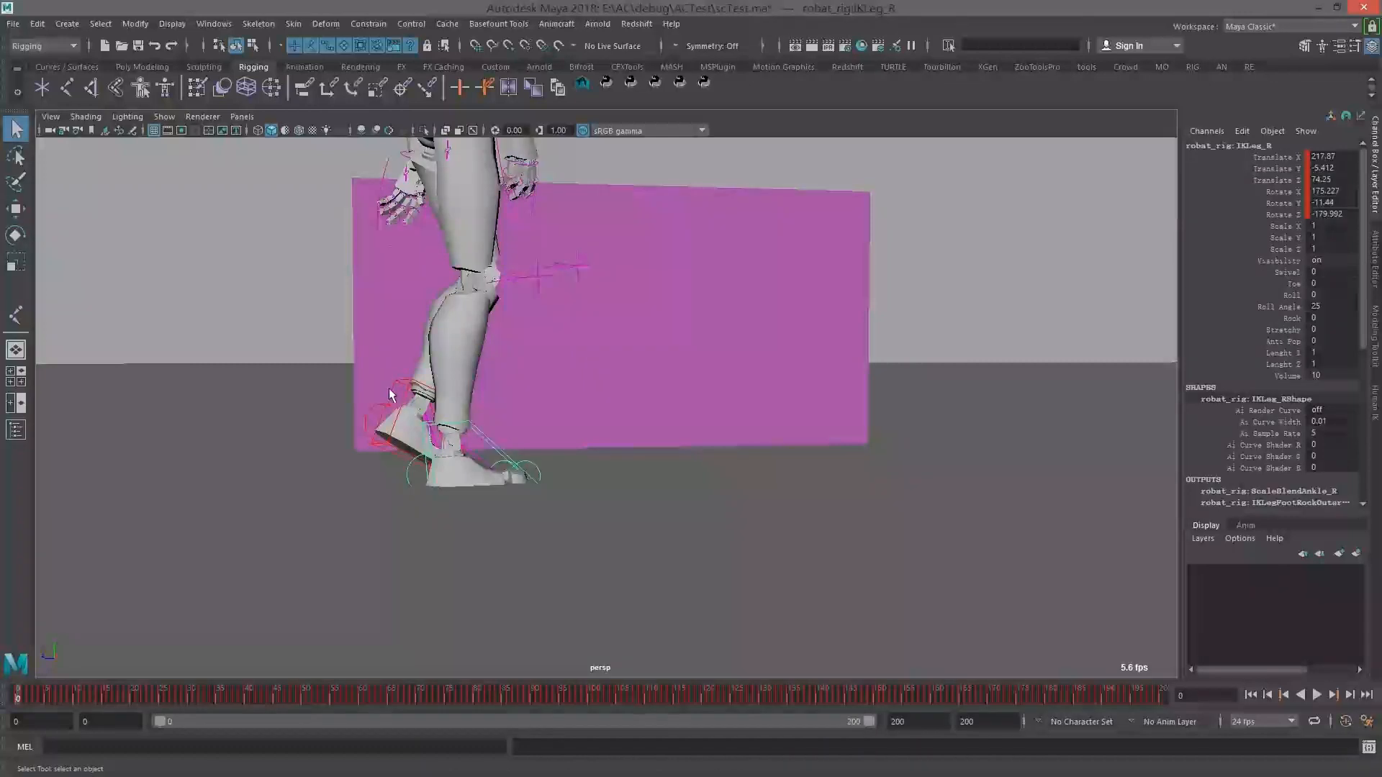
# - Apply Pin Feet Animation to the foot IK controls using Auto Pin with slow in 3 and filter 1.0
pyautogui.moveTo(24, 702); pyautogui.dragTo(134, 707)
pyautogui.keyDown('alt'); pyautogui.moveTo(875, 282); pyautogui.dragTo(641, 314, button='middle'); pyautogui.keyUp('alt')
pyautogui.scroll(-3, 641, 314)
pyautogui.scroll(1, 632, 324)
pyautogui.scroll(1, 632, 324)
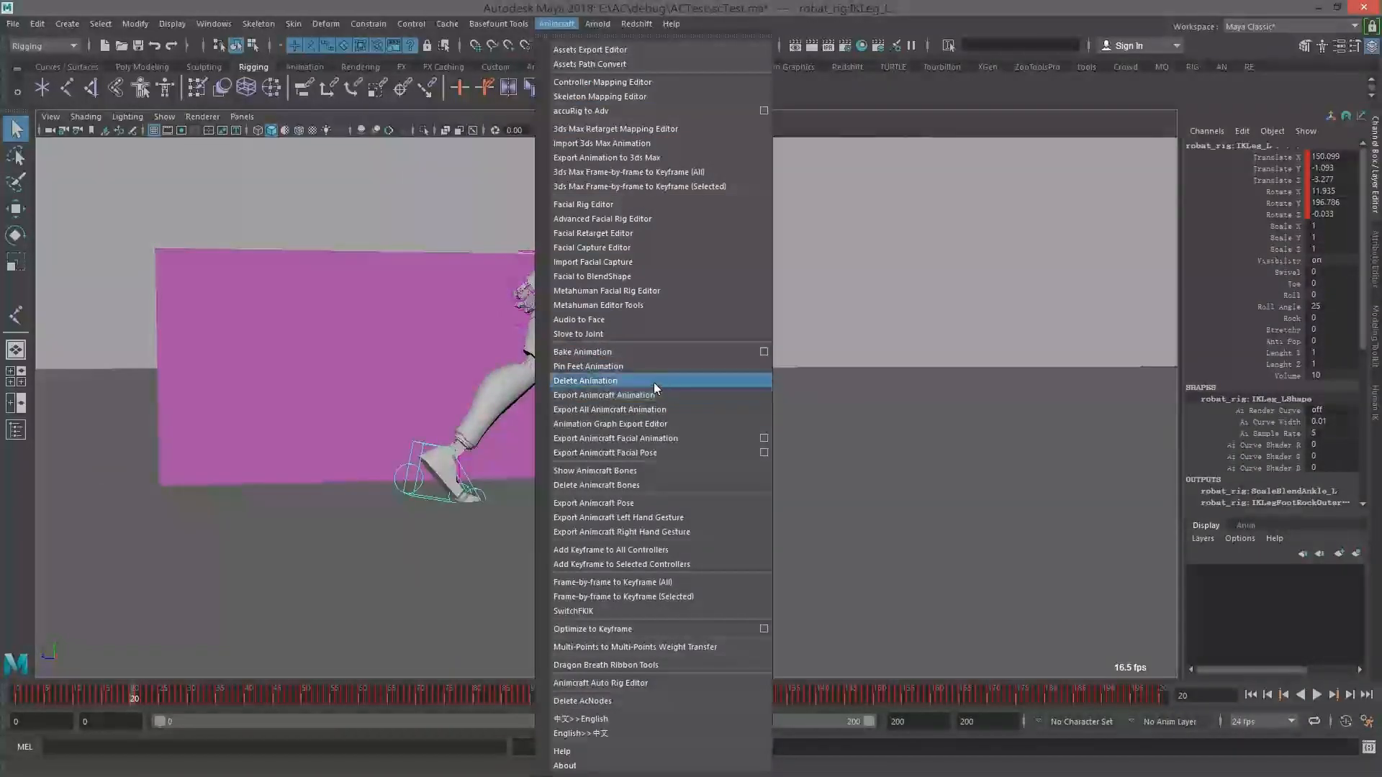
pyautogui.click(645, 368)
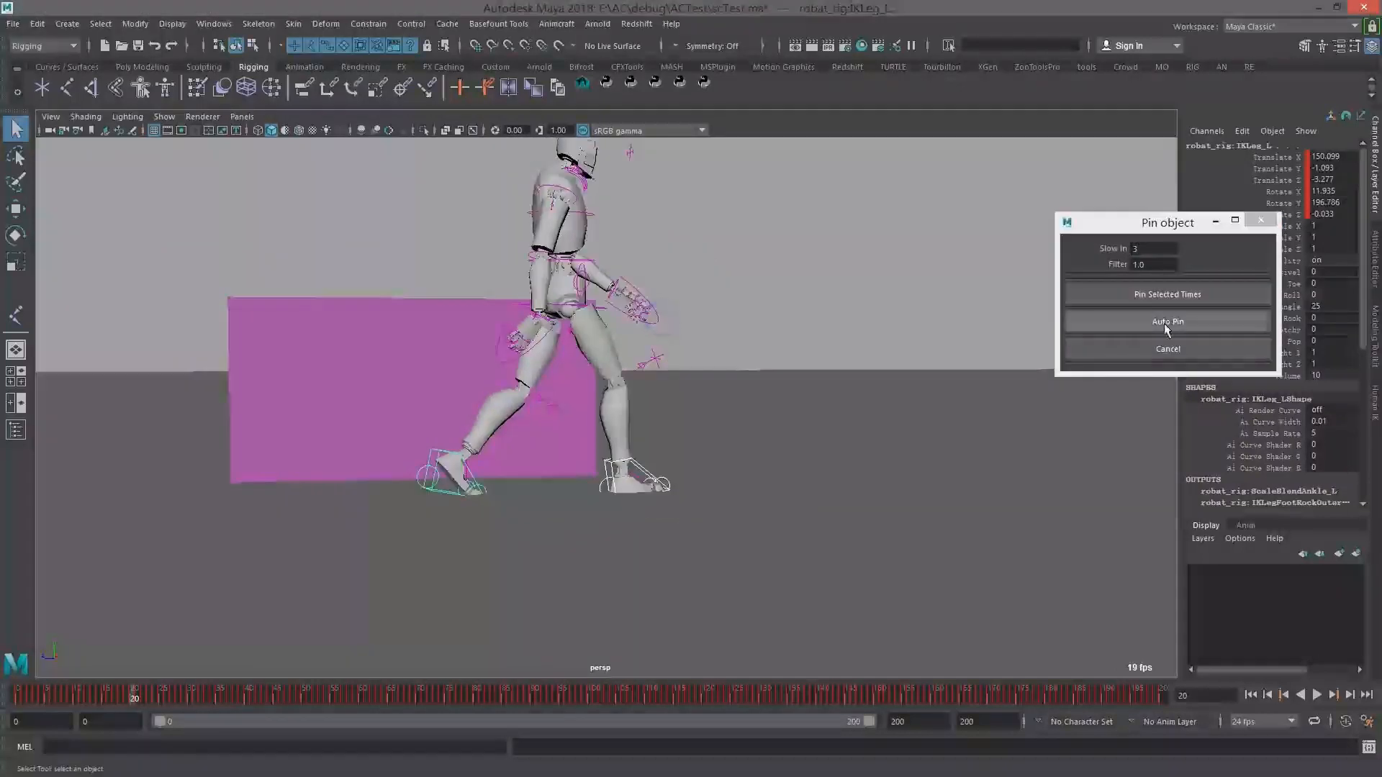
pyautogui.click(1196, 324)
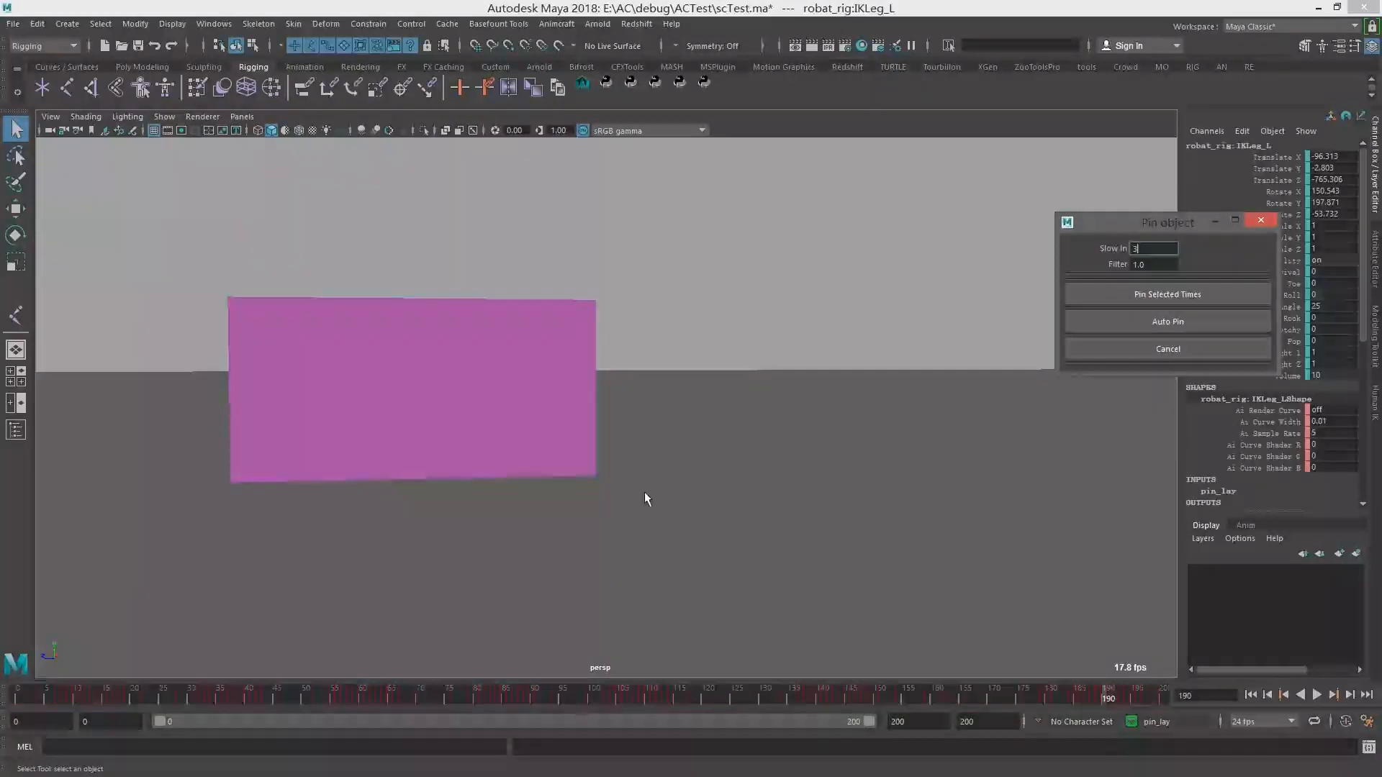
# - Show the animation layers and inspect the walking robot at frame 72
pyautogui.click(1247, 528)
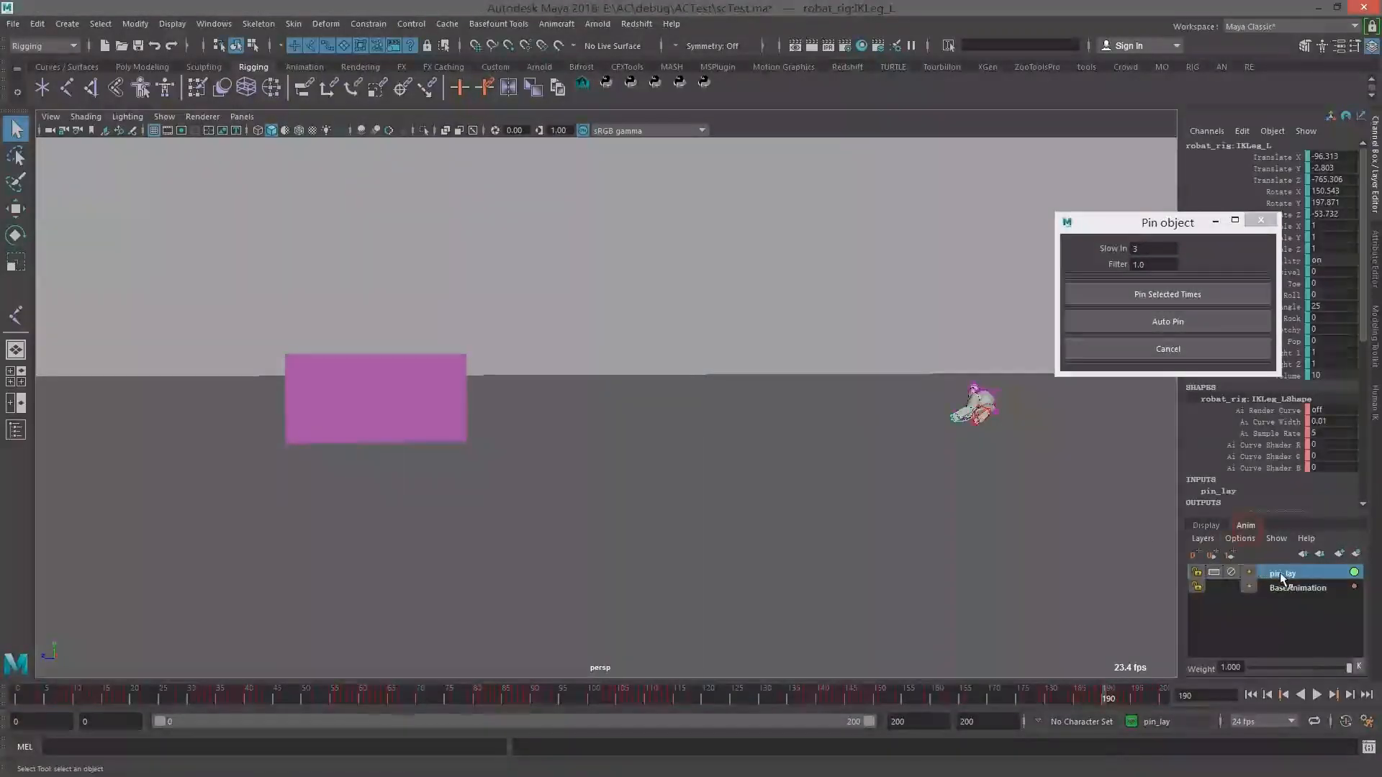
pyautogui.moveTo(1107, 703); pyautogui.dragTo(430, 696)
pyautogui.keyDown('alt'); pyautogui.moveTo(653, 540); pyautogui.dragTo(541, 494, button='middle'); pyautogui.keyUp('alt')
pyautogui.keyDown('alt'); pyautogui.moveTo(541, 494); pyautogui.dragTo(620, 461, button='right'); pyautogui.keyUp('alt')
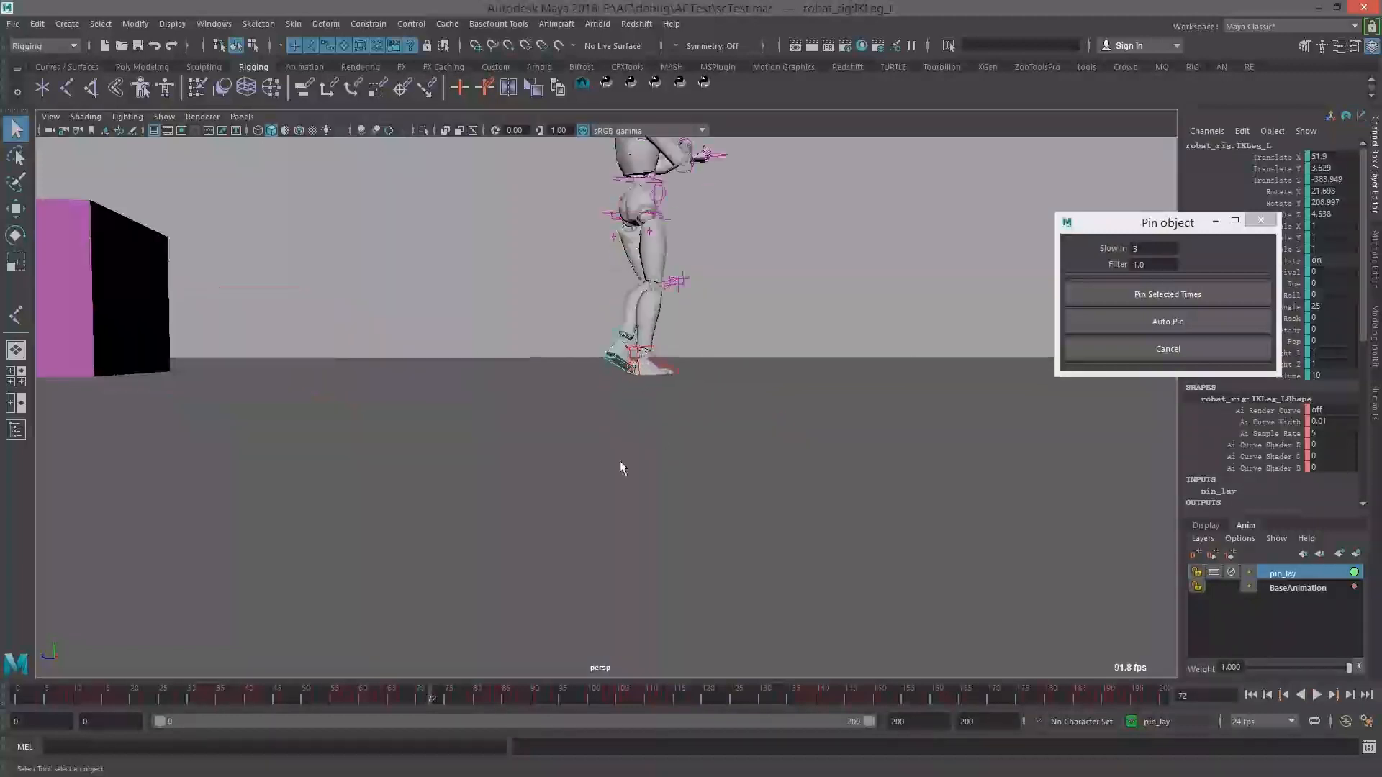
# - Focus on the right foot's IK control and scrub to frame 75 to check the foot for sliding
pyautogui.click(672, 368)
pyautogui.press('f')
pyautogui.keyDown('alt'); pyautogui.moveTo(743, 432); pyautogui.dragTo(651, 390, button='right'); pyautogui.keyUp('alt')
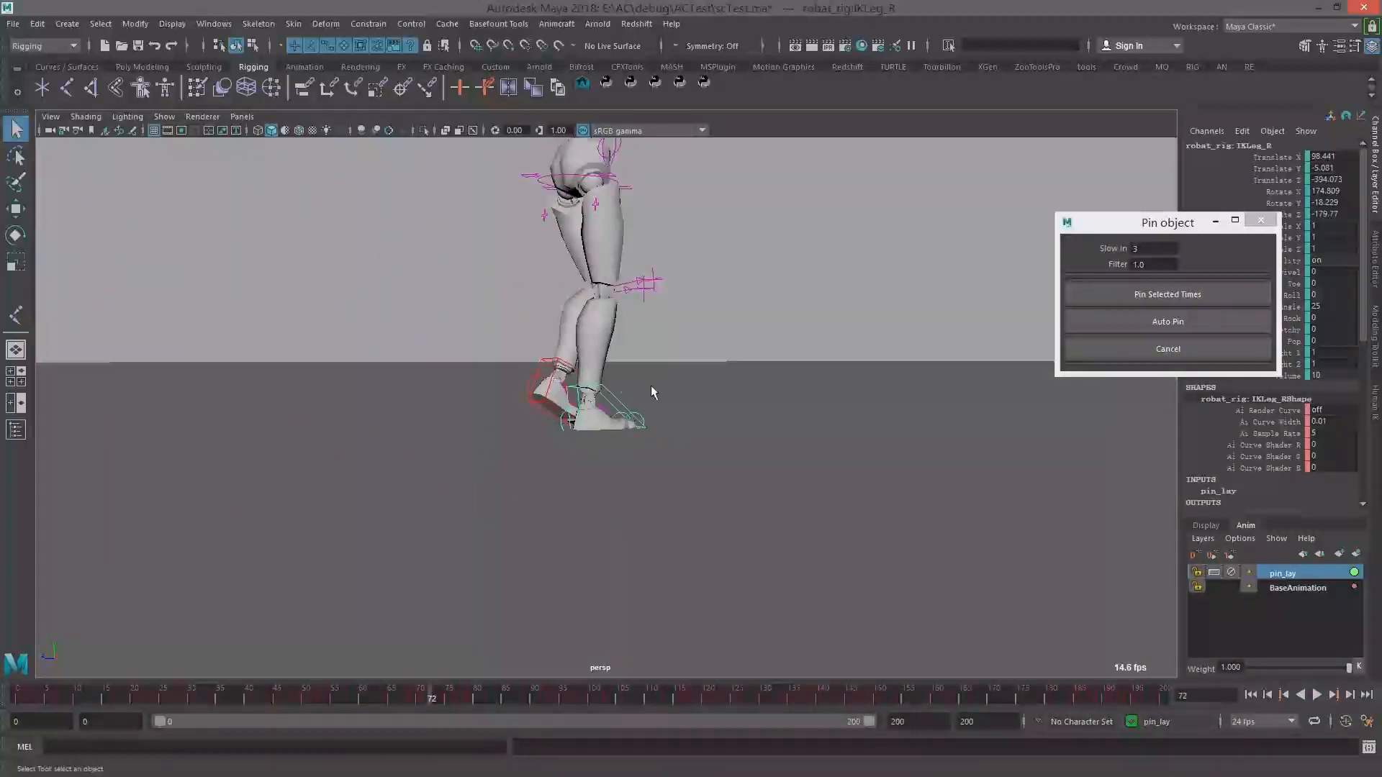
pyautogui.keyDown('alt'); pyautogui.moveTo(651, 389); pyautogui.dragTo(634, 460, button='middle'); pyautogui.keyUp('alt')
pyautogui.keyDown('alt'); pyautogui.moveTo(633, 460); pyautogui.dragTo(686, 475, button='right'); pyautogui.keyUp('alt')
pyautogui.hotkey('alt', '1')
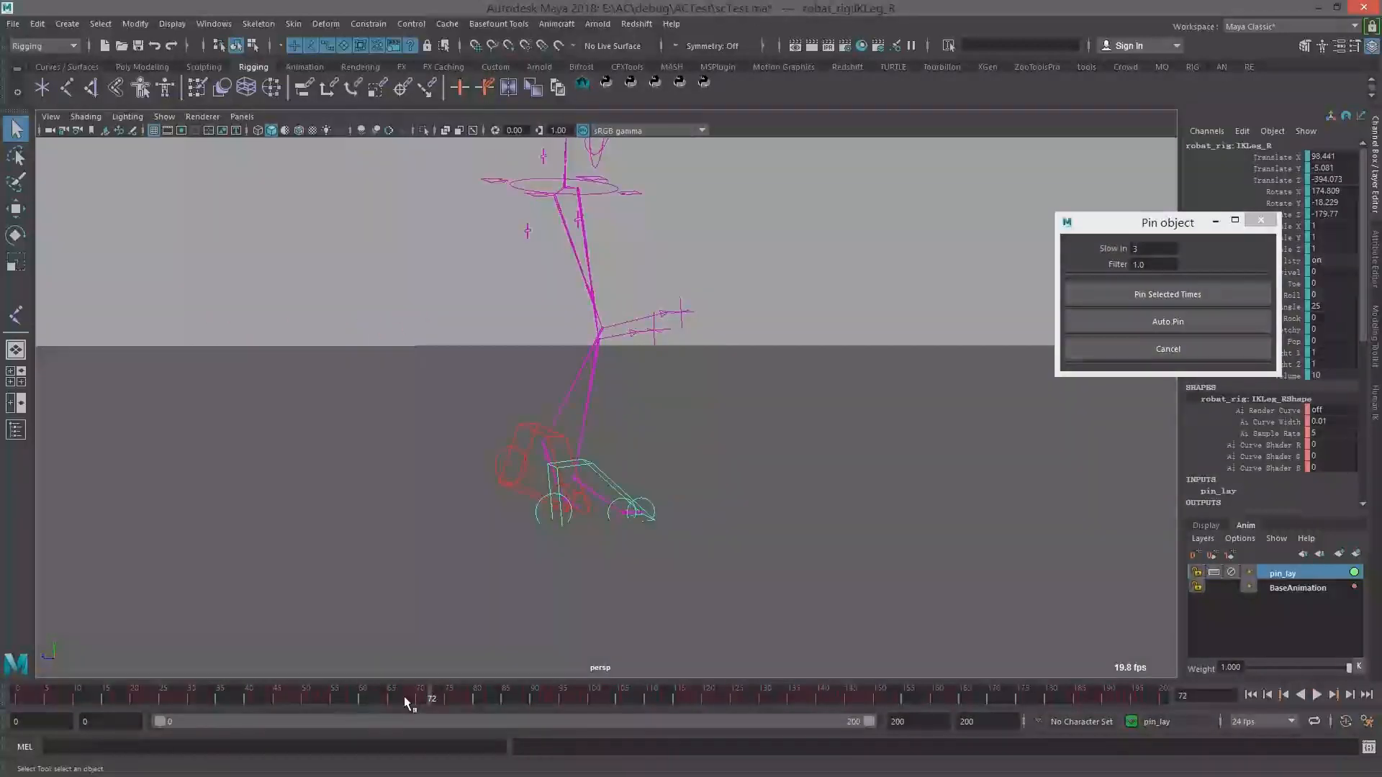
pyautogui.moveTo(404, 697); pyautogui.dragTo(449, 698)
# - Toggle the mute and lock of the pin_lay animation layer, leaving the layer active and unlocked
pyautogui.click(1236, 574)
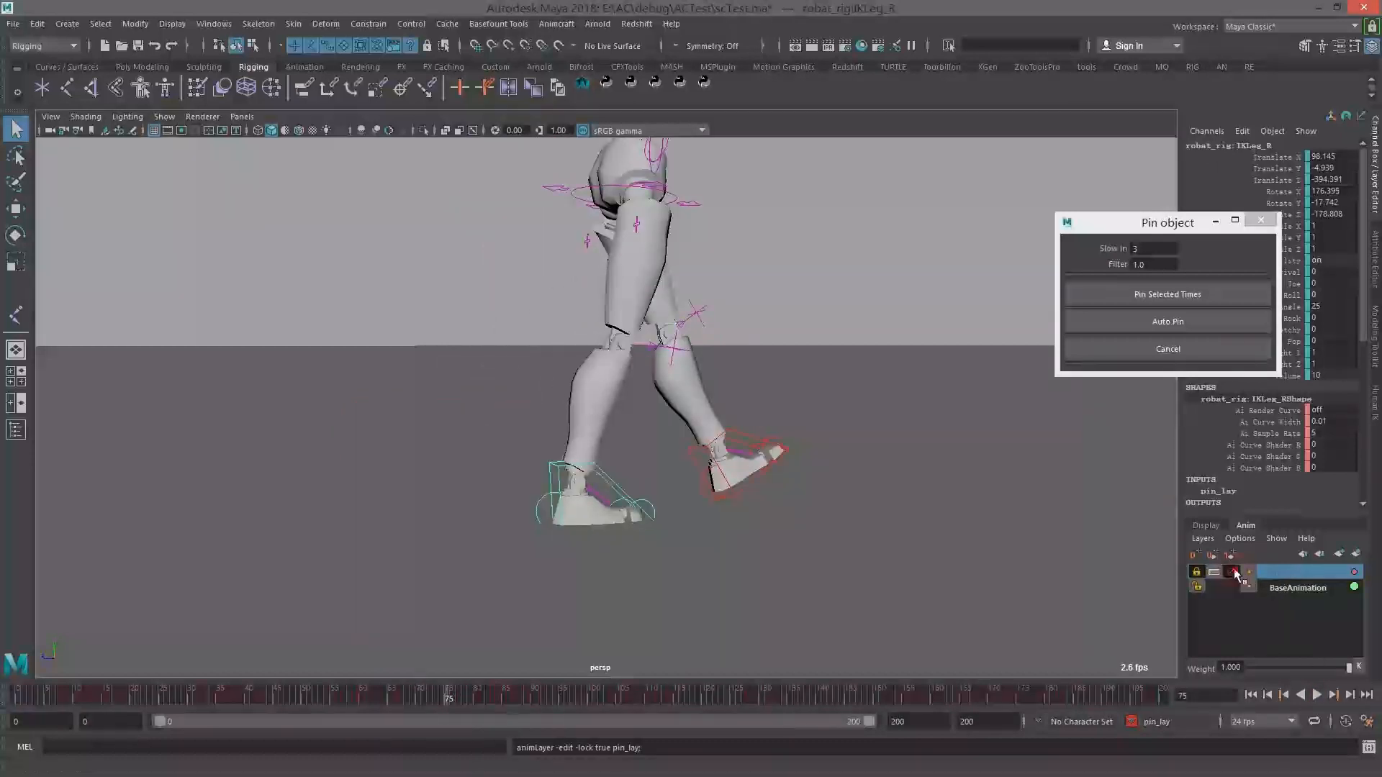
pyautogui.click(1197, 572)
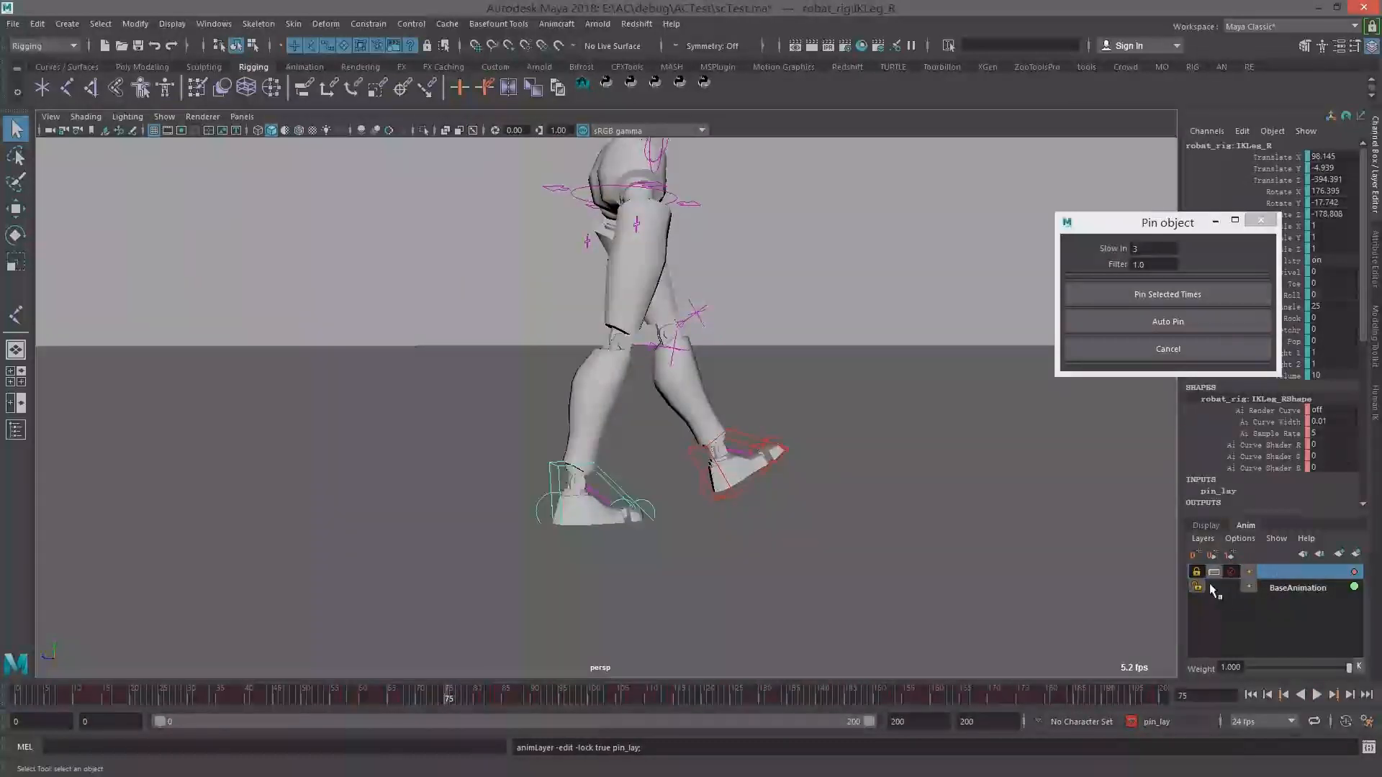
pyautogui.click(1238, 574)
# - Scrub back to frame 62 and play the pinned walk in a wide view of the scene
pyautogui.moveTo(449, 702)
pyautogui.mouseDown()
pyautogui.moveTo(321, 699)
pyautogui.moveTo(374, 699)
pyautogui.mouseUp()
pyautogui.scroll(-8, 472, 614)
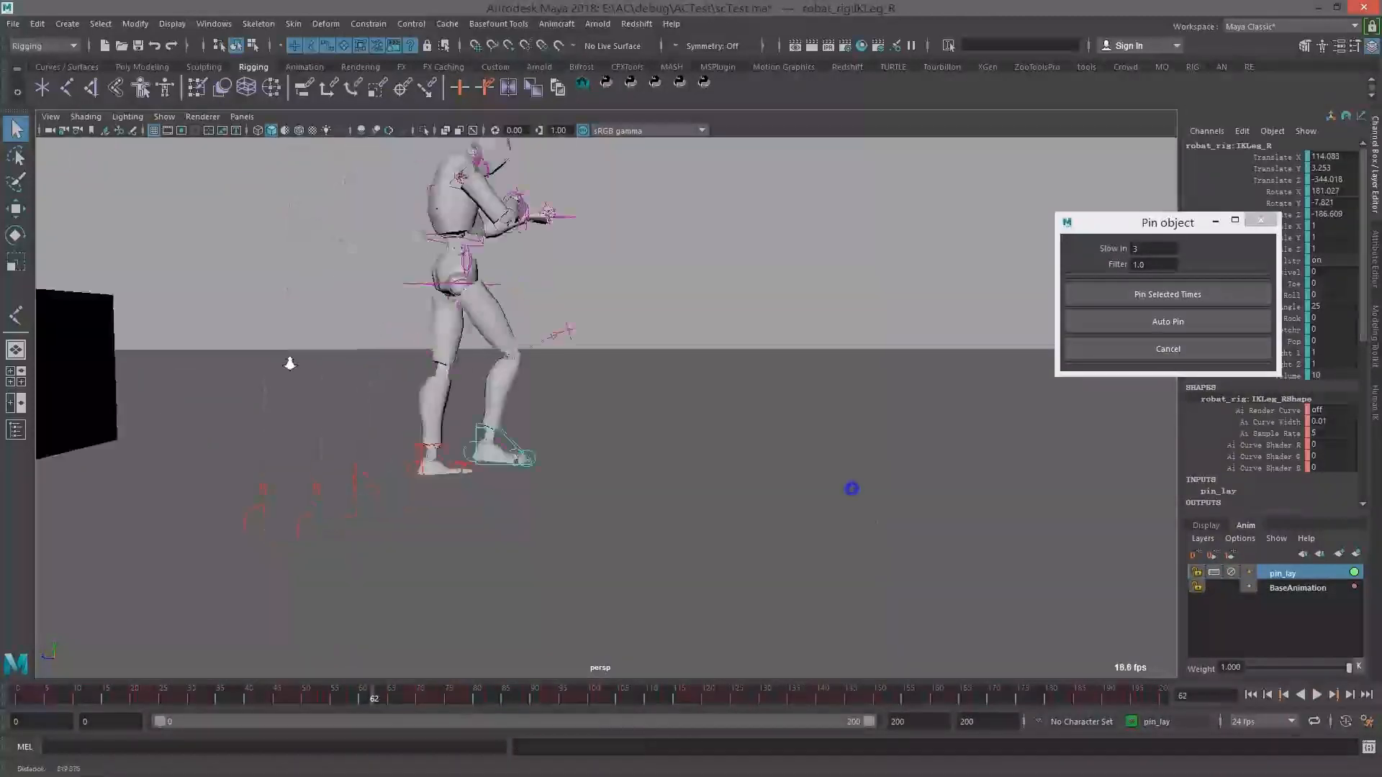
pyautogui.hotkey('alt', 'v')
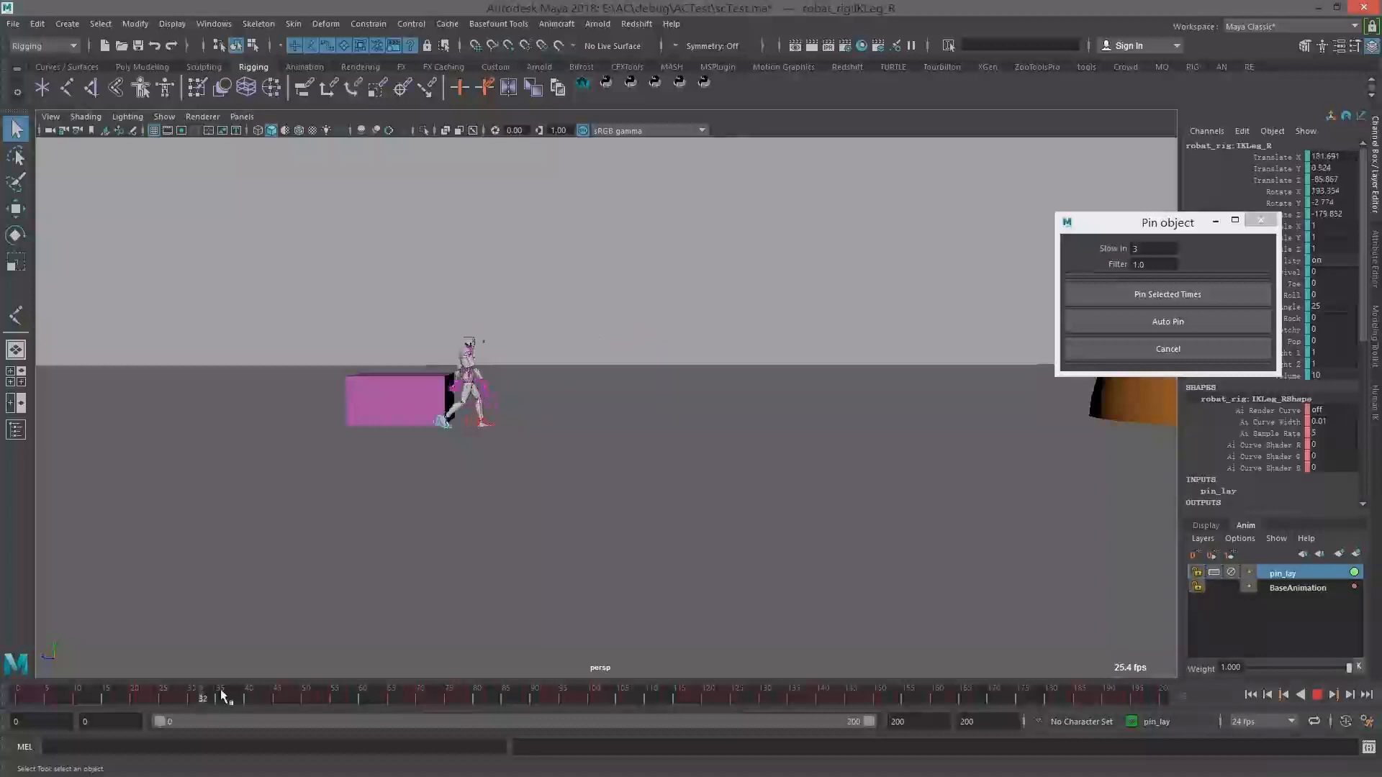